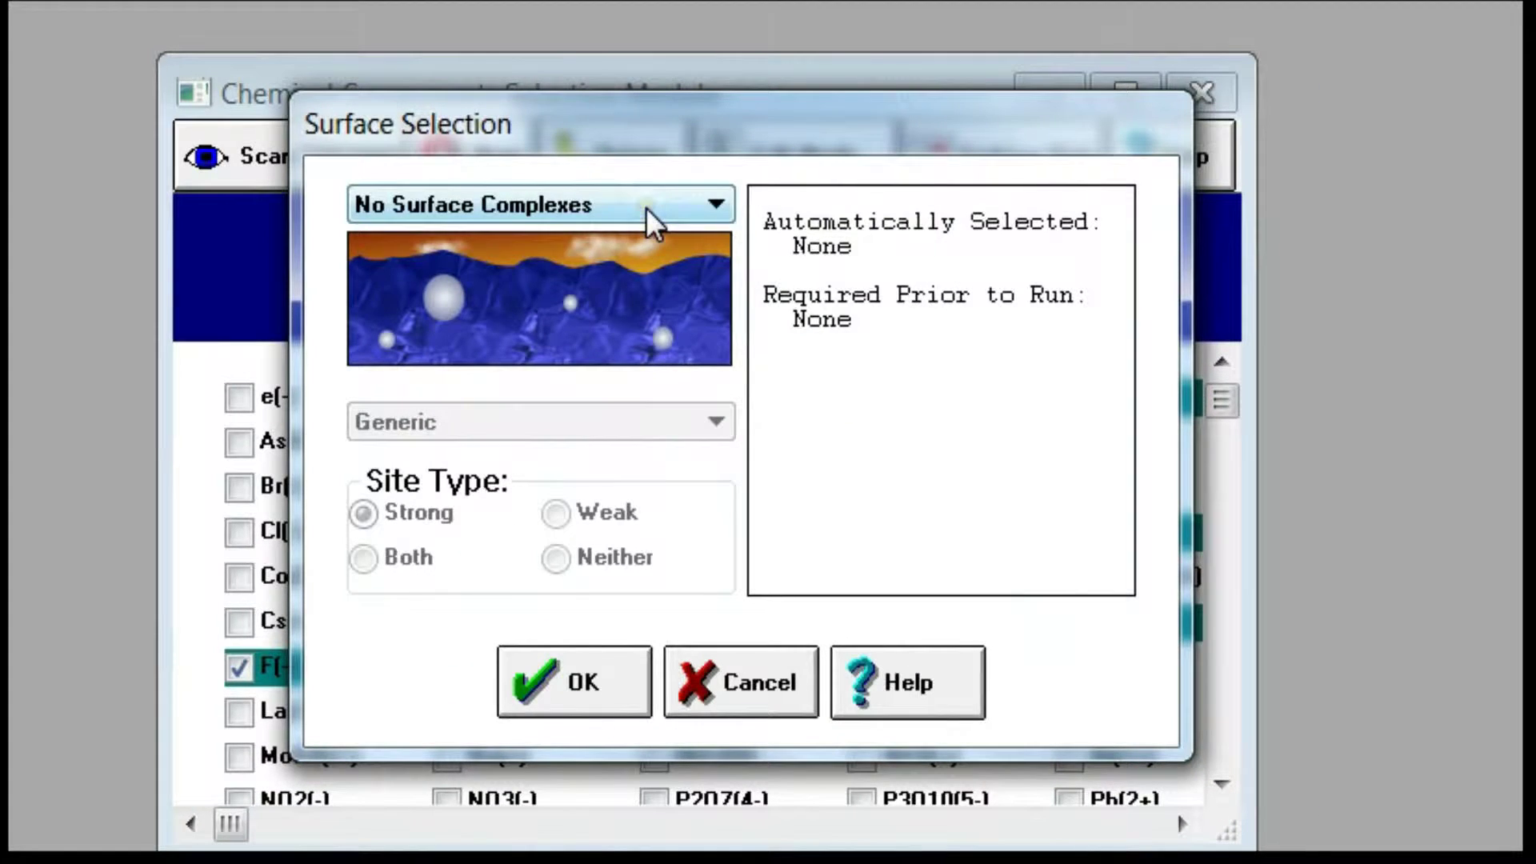
Step: Try the Constant Capacitance Model as the surface model, checking the Weak site type and setting it back to Both
click(647, 209)
click(601, 257)
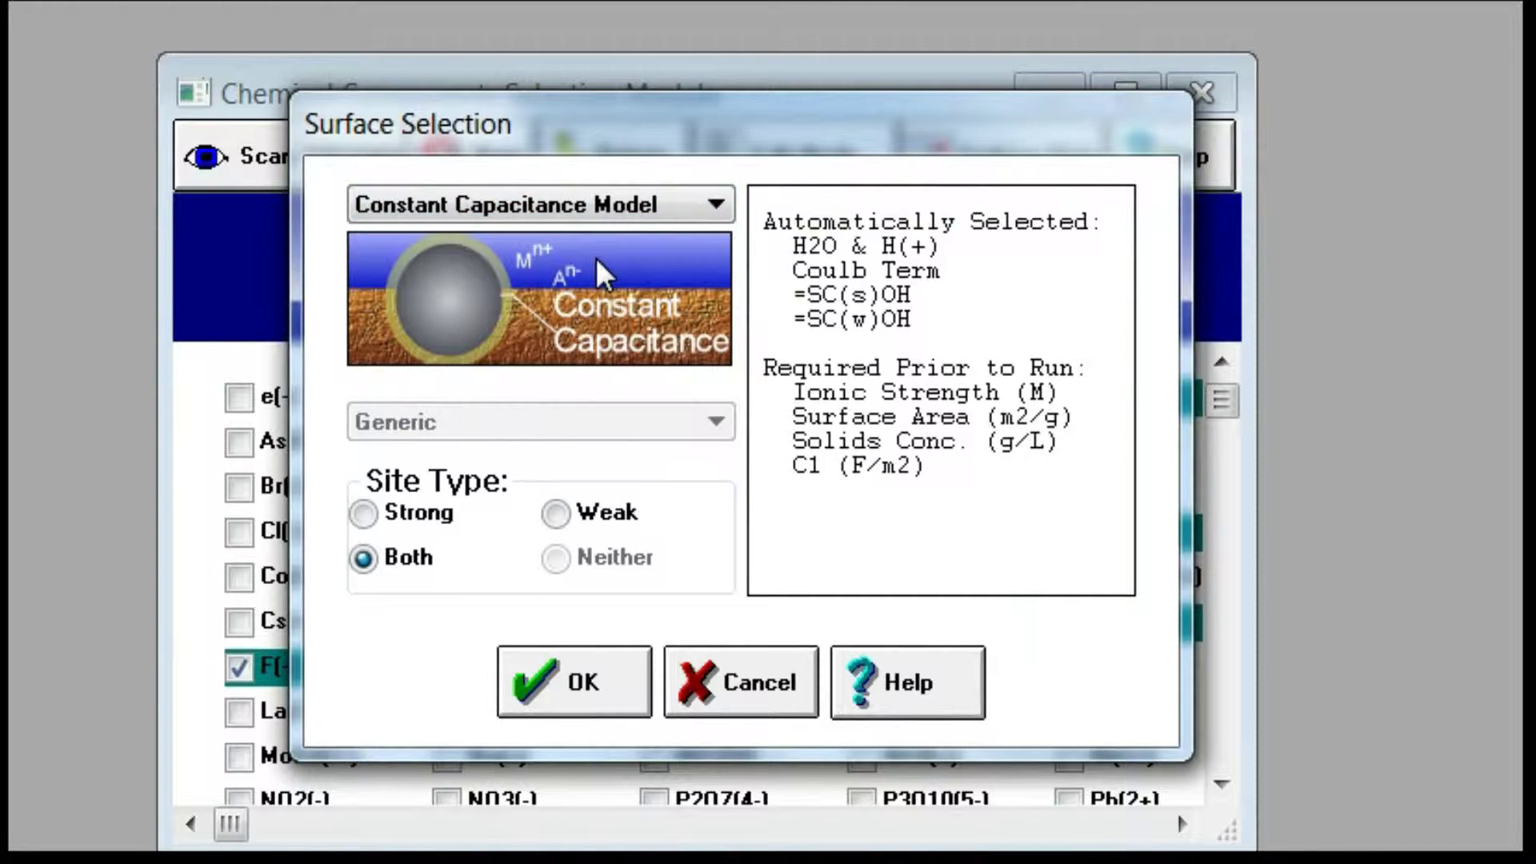
click(556, 514)
click(368, 561)
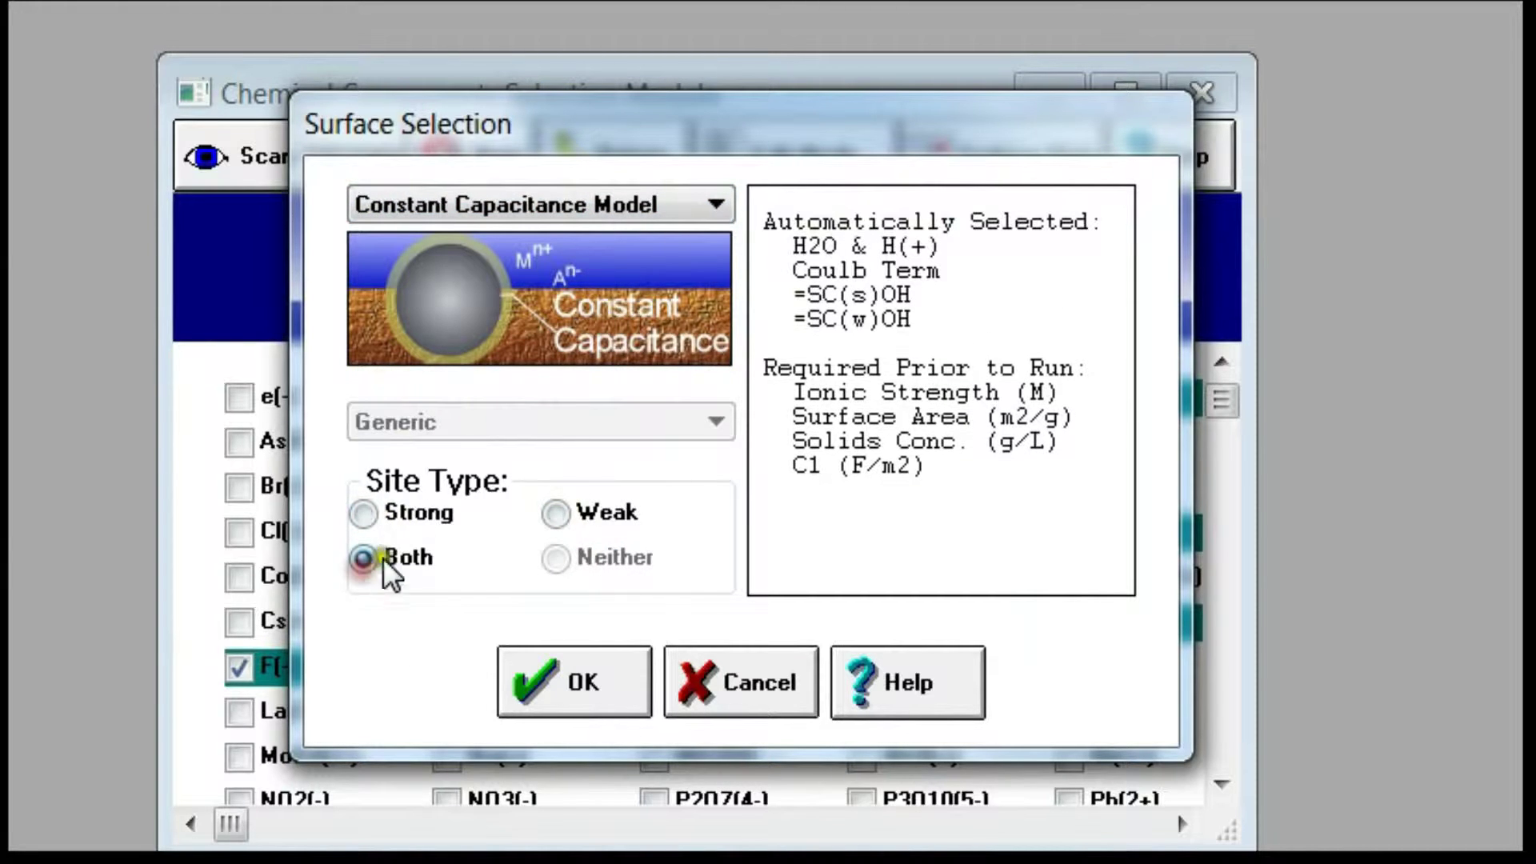
Step: Try the Two-Layer Model with Hydrous Ferric Oxide, Gibbsite and Goethite surfaces, as well as the Triple Layer Model
click(617, 210)
click(544, 236)
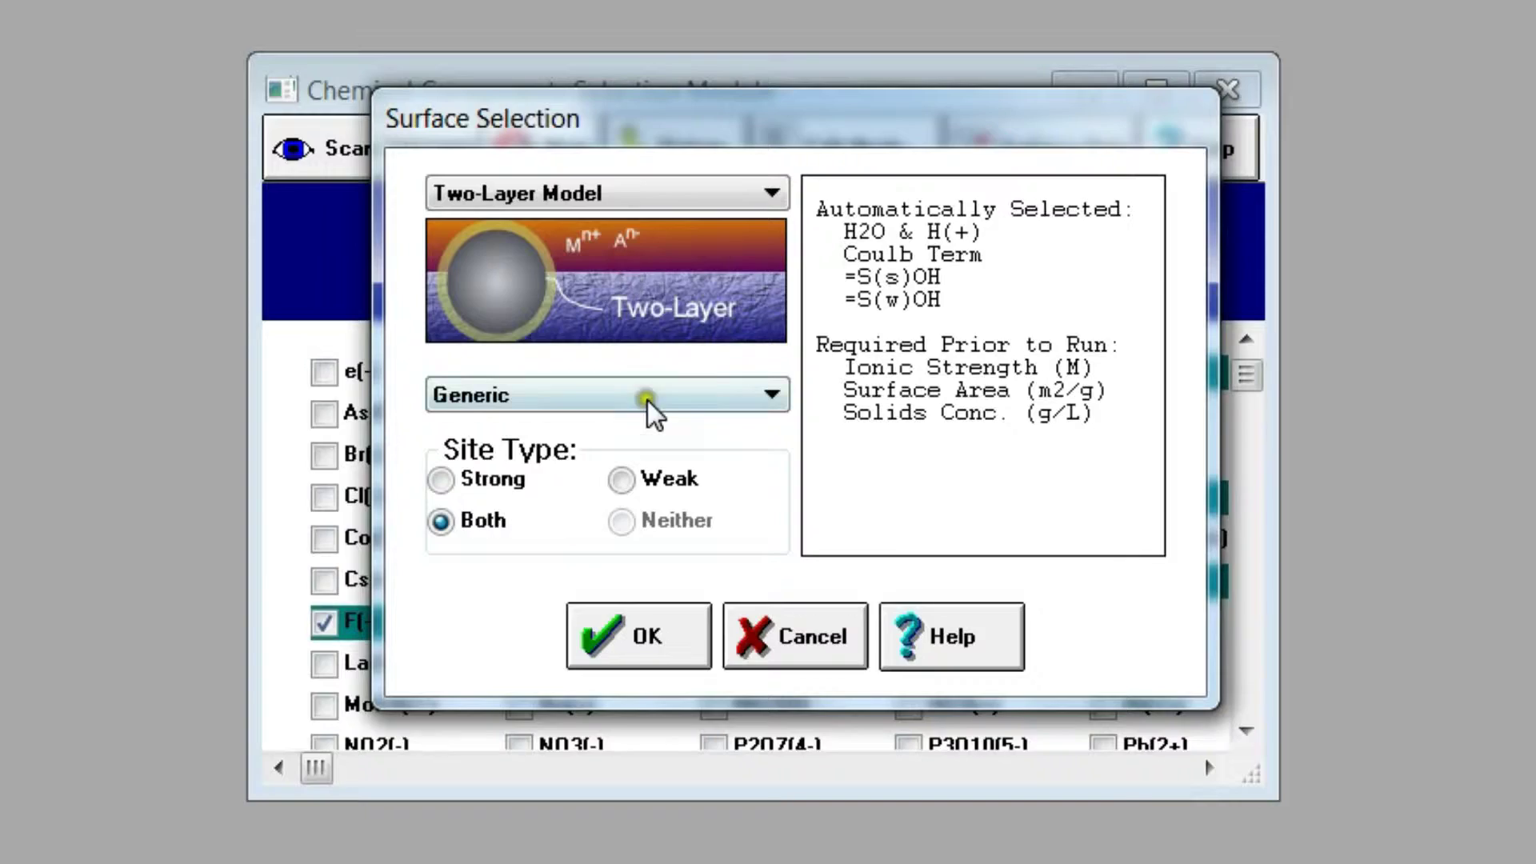
click(697, 431)
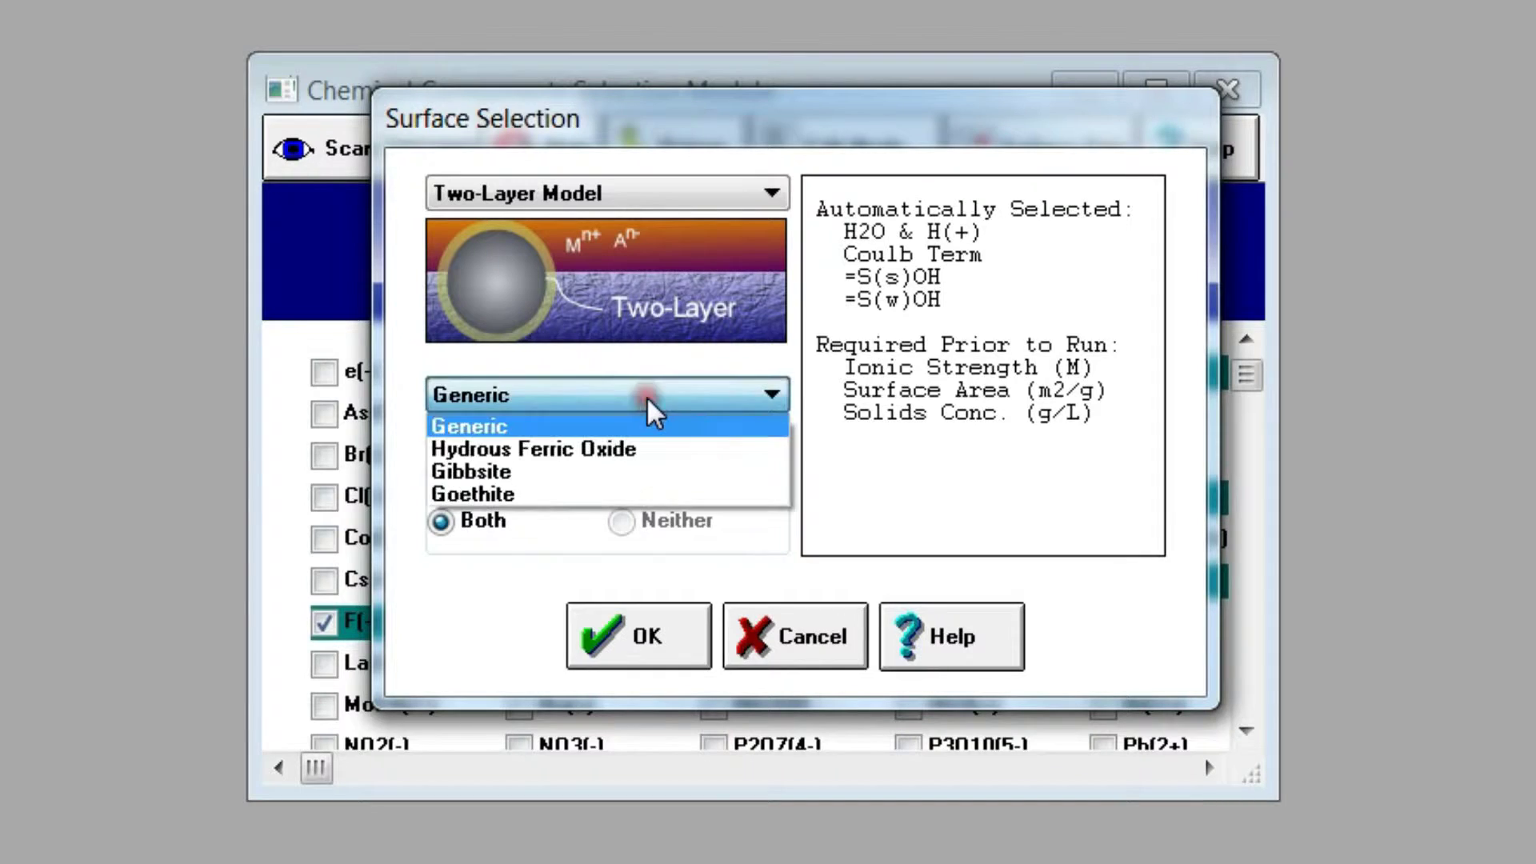
click(687, 452)
click(633, 404)
click(617, 473)
click(629, 401)
click(593, 485)
click(647, 398)
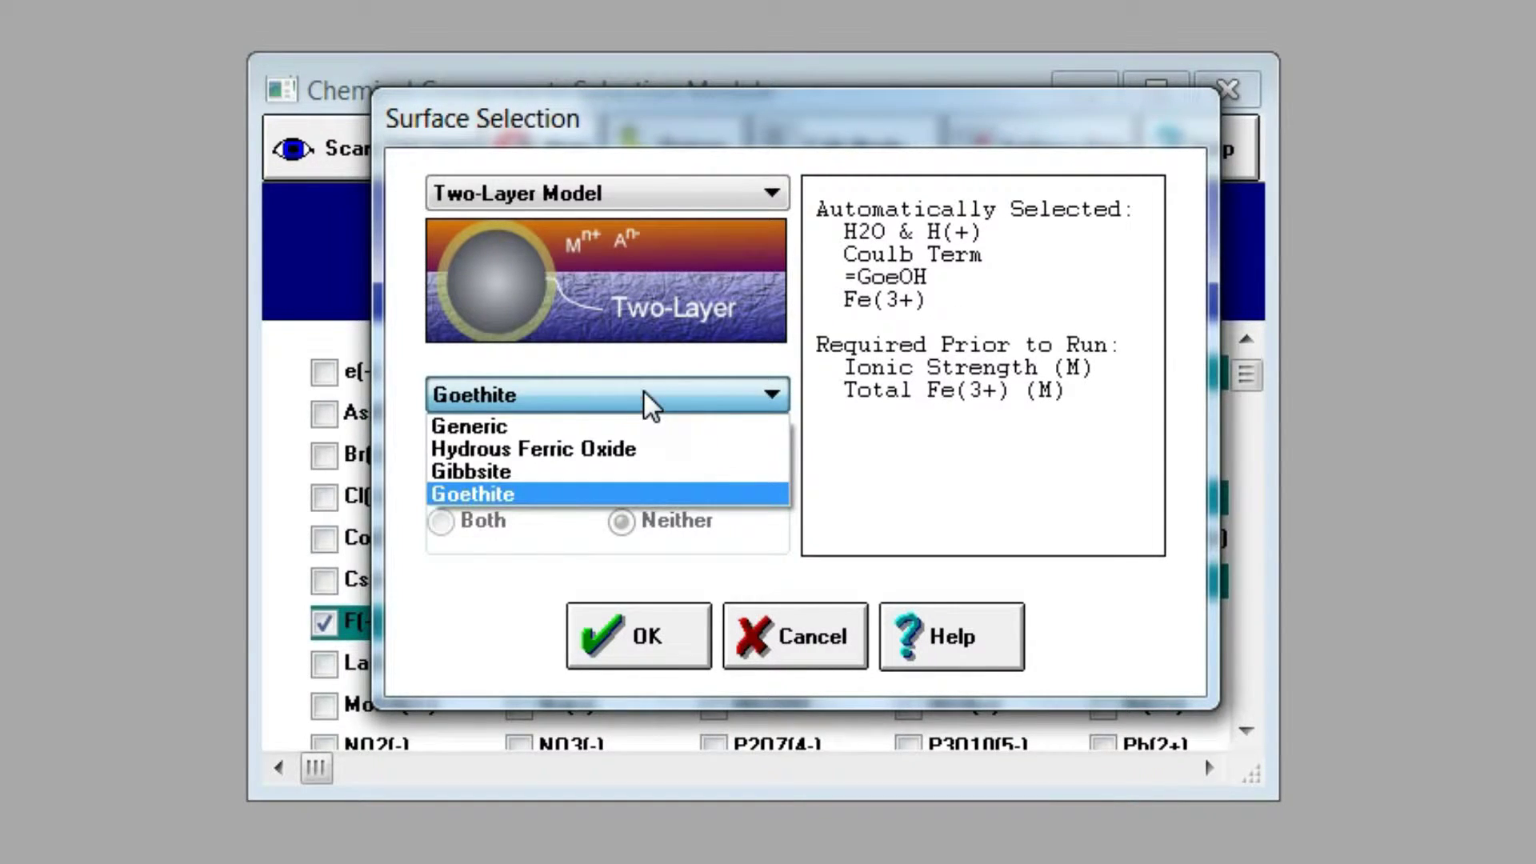
click(643, 391)
click(647, 206)
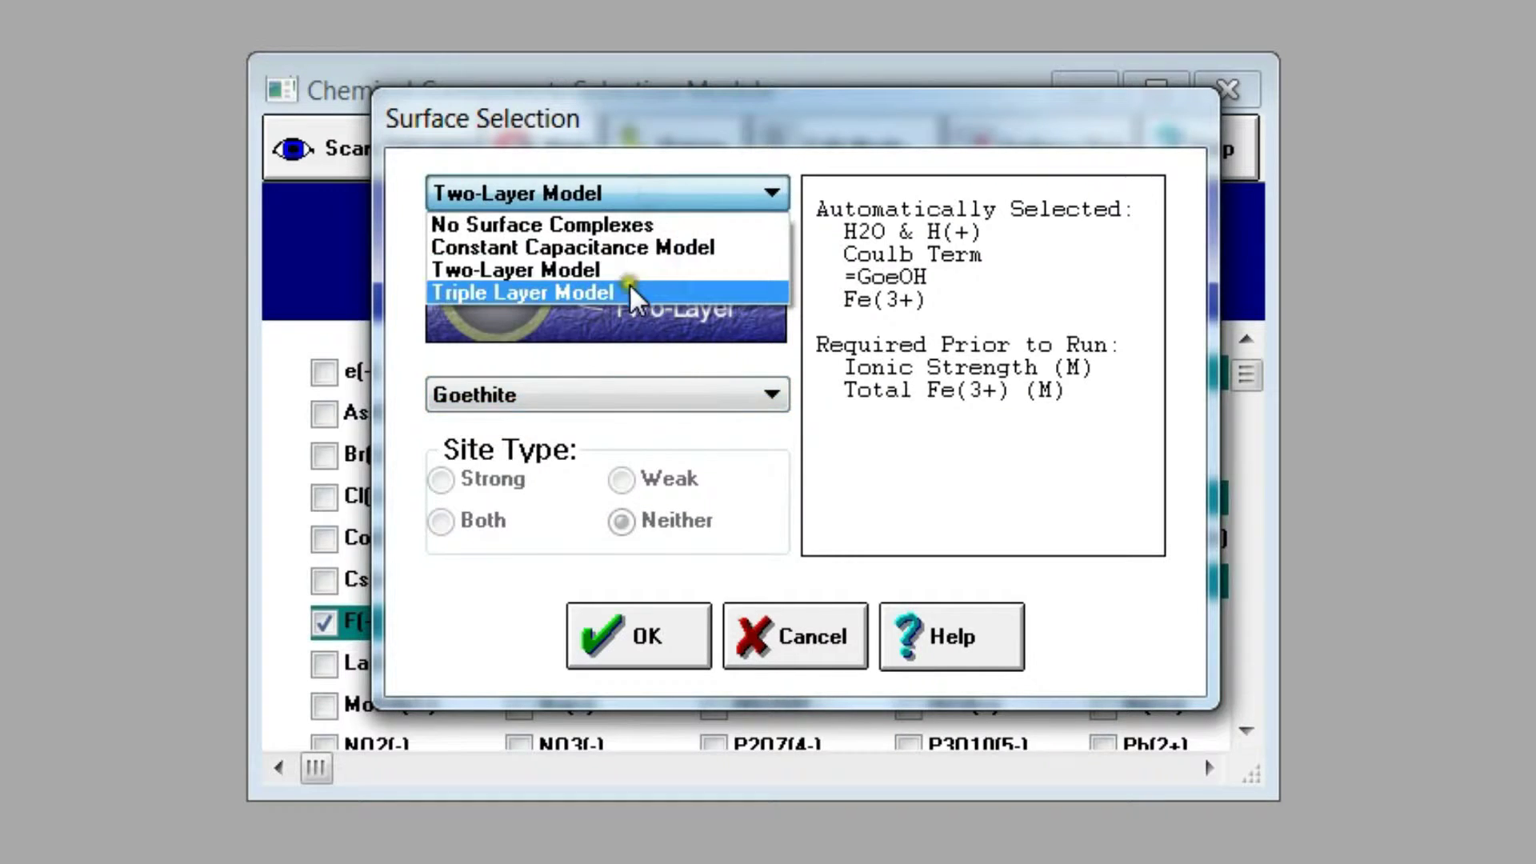
click(629, 292)
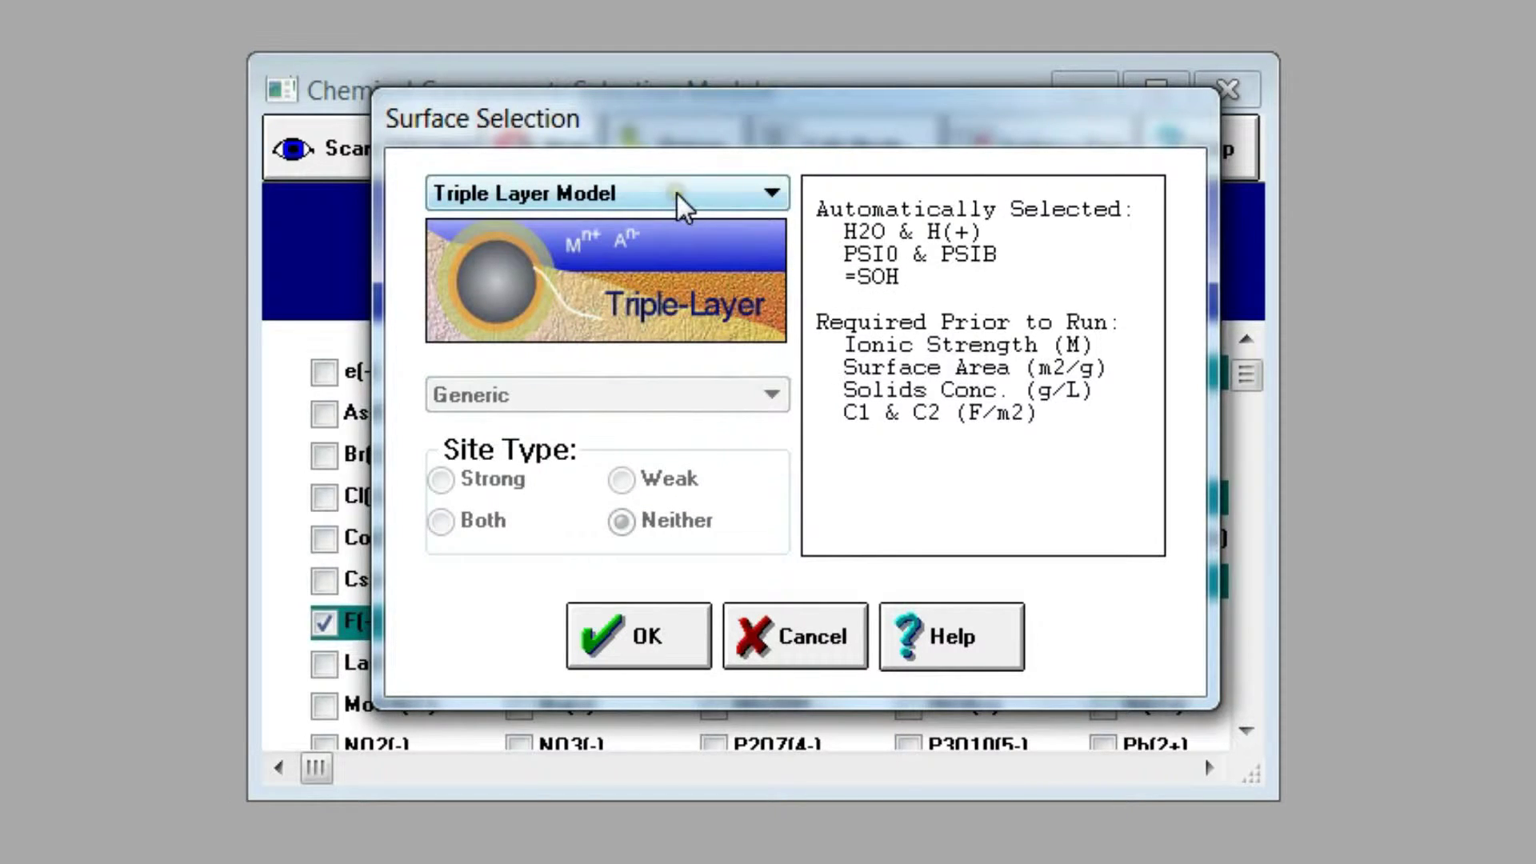
Step: Choose the Two-Layer Model with Gibbsite as the surface and accept the surface selection
click(630, 195)
click(615, 264)
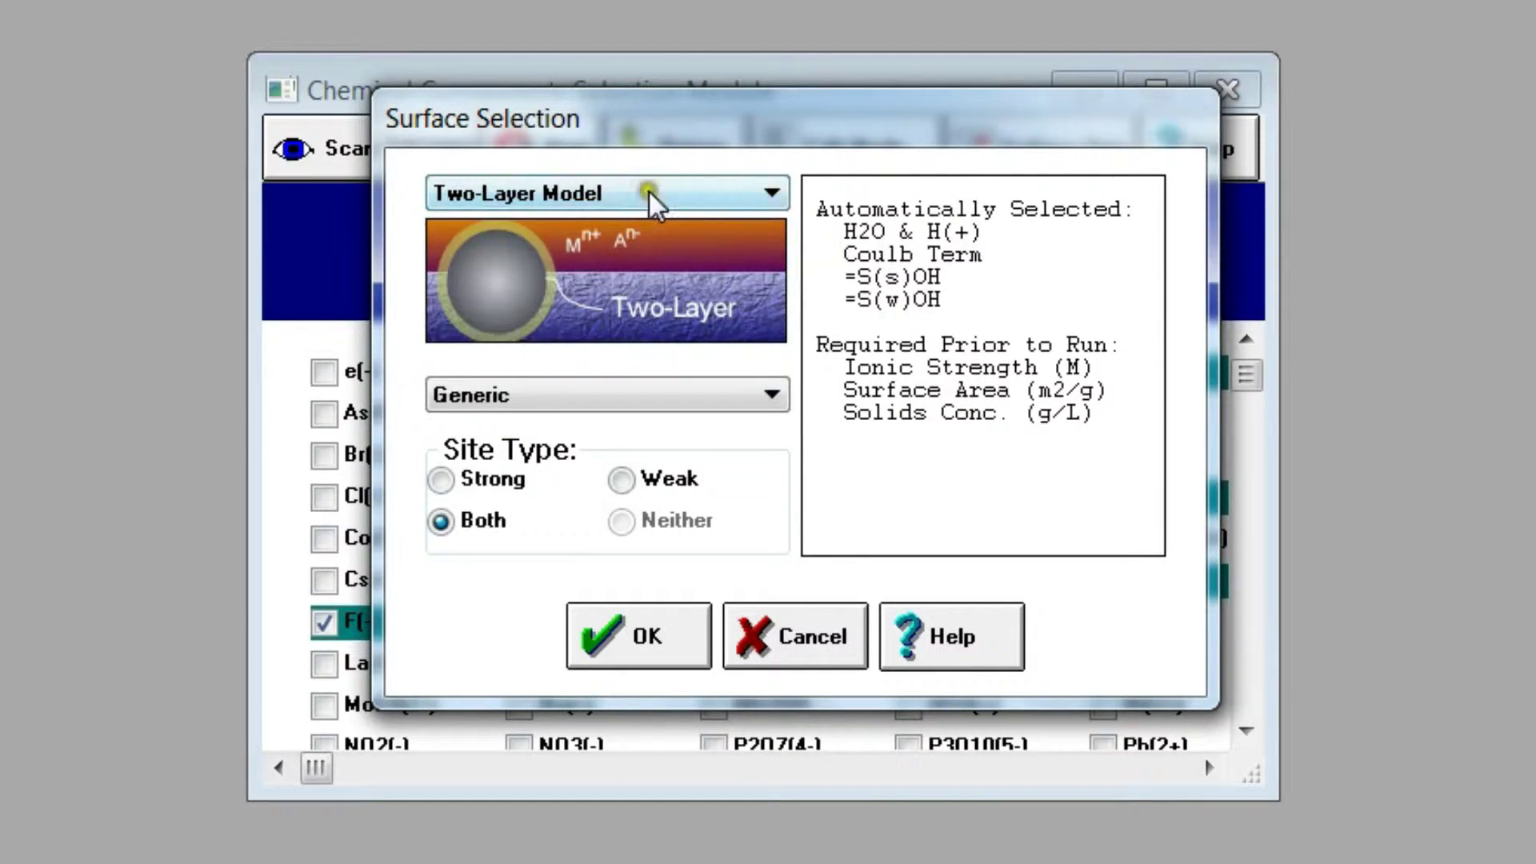
click(574, 397)
click(511, 469)
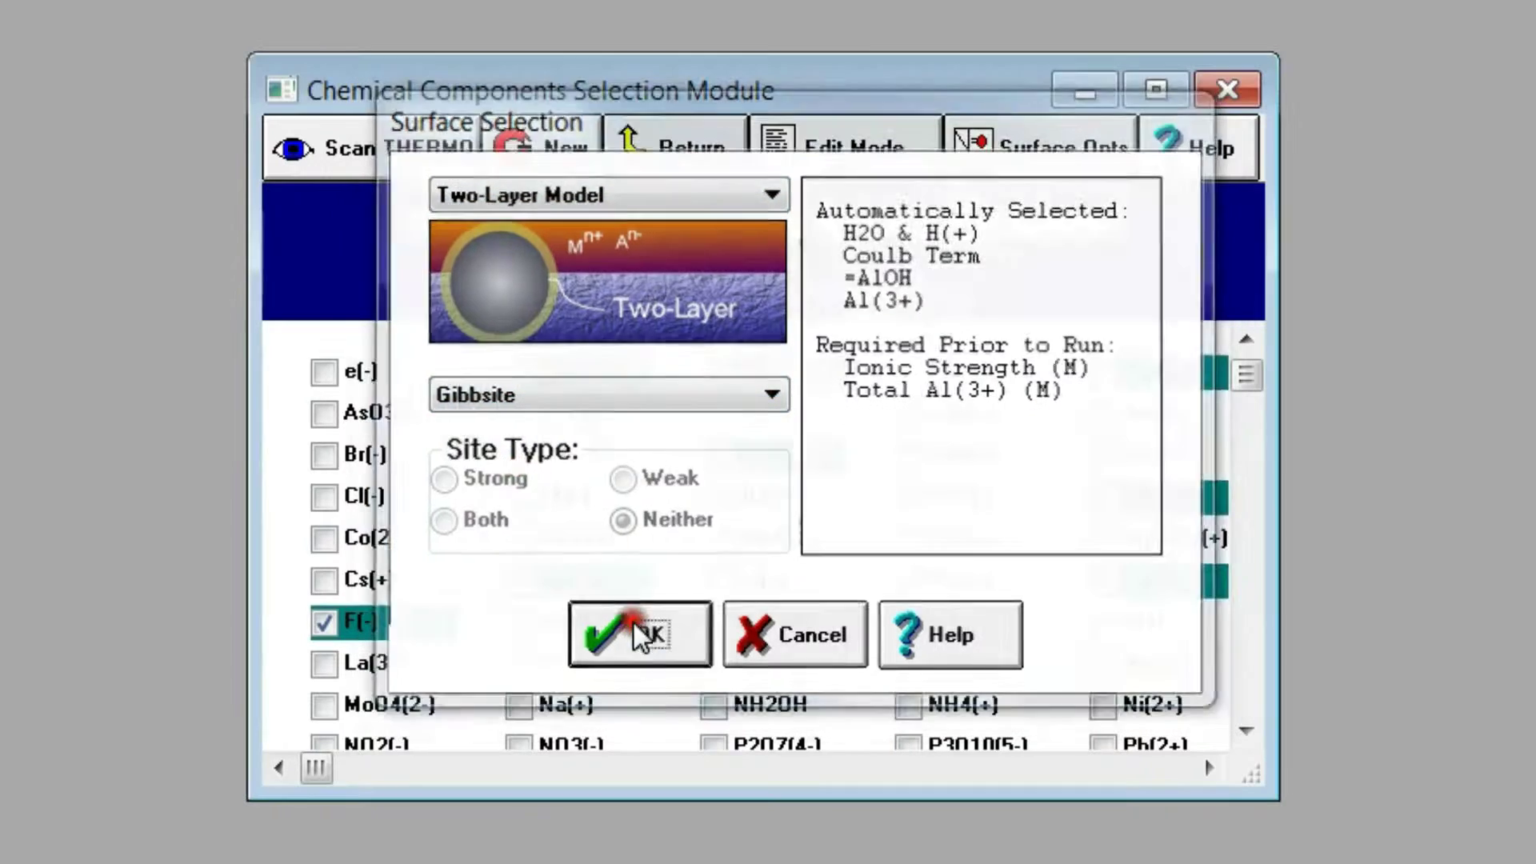
click(632, 622)
Step: Add SO4(2-) and Si(OH)4 to the selected components and scan the thermodynamic database
click(1077, 679)
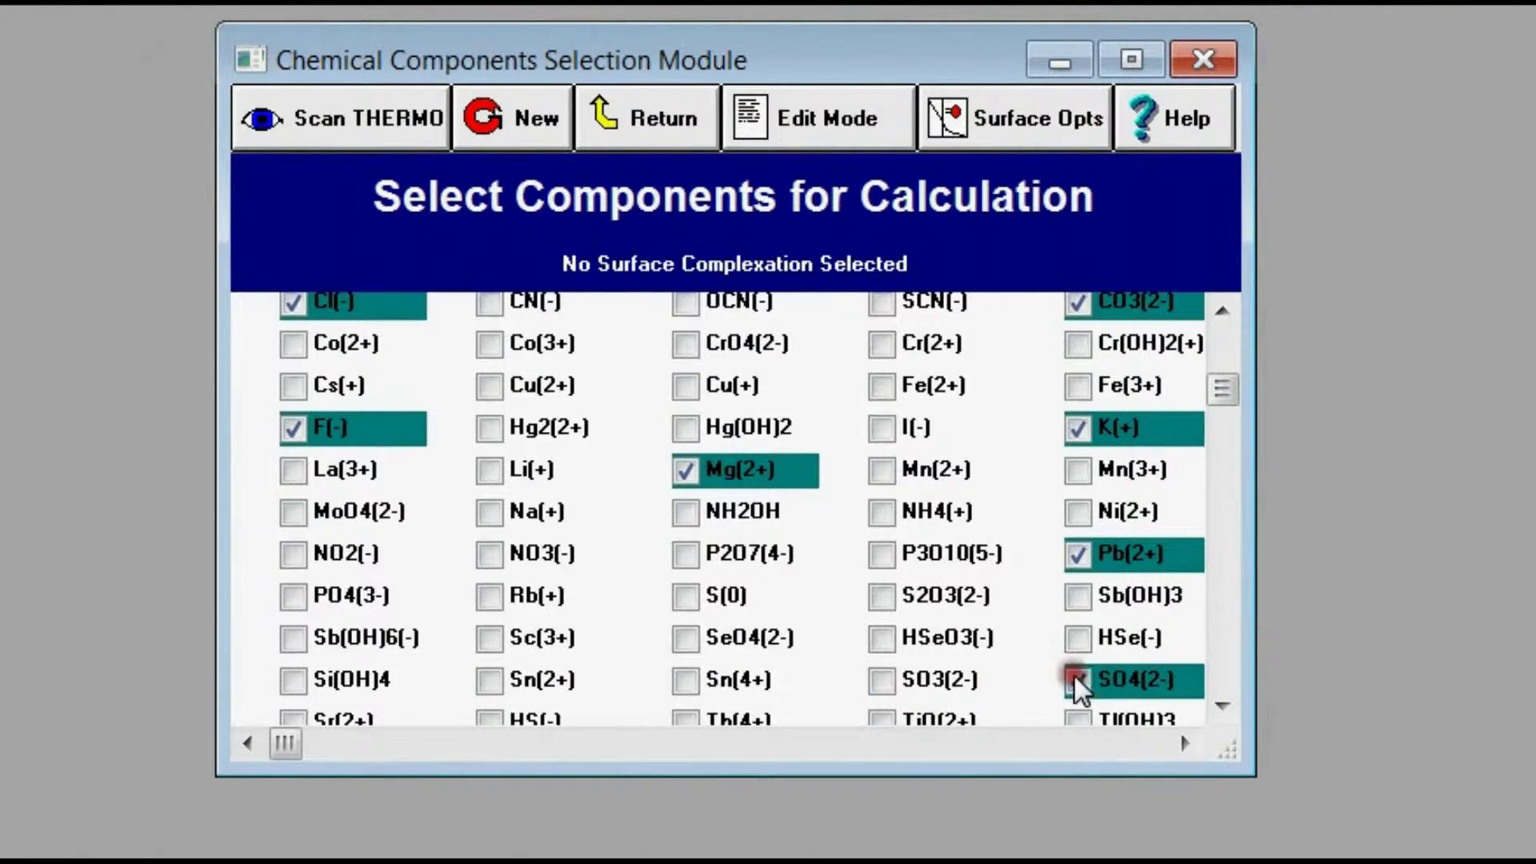
click(293, 679)
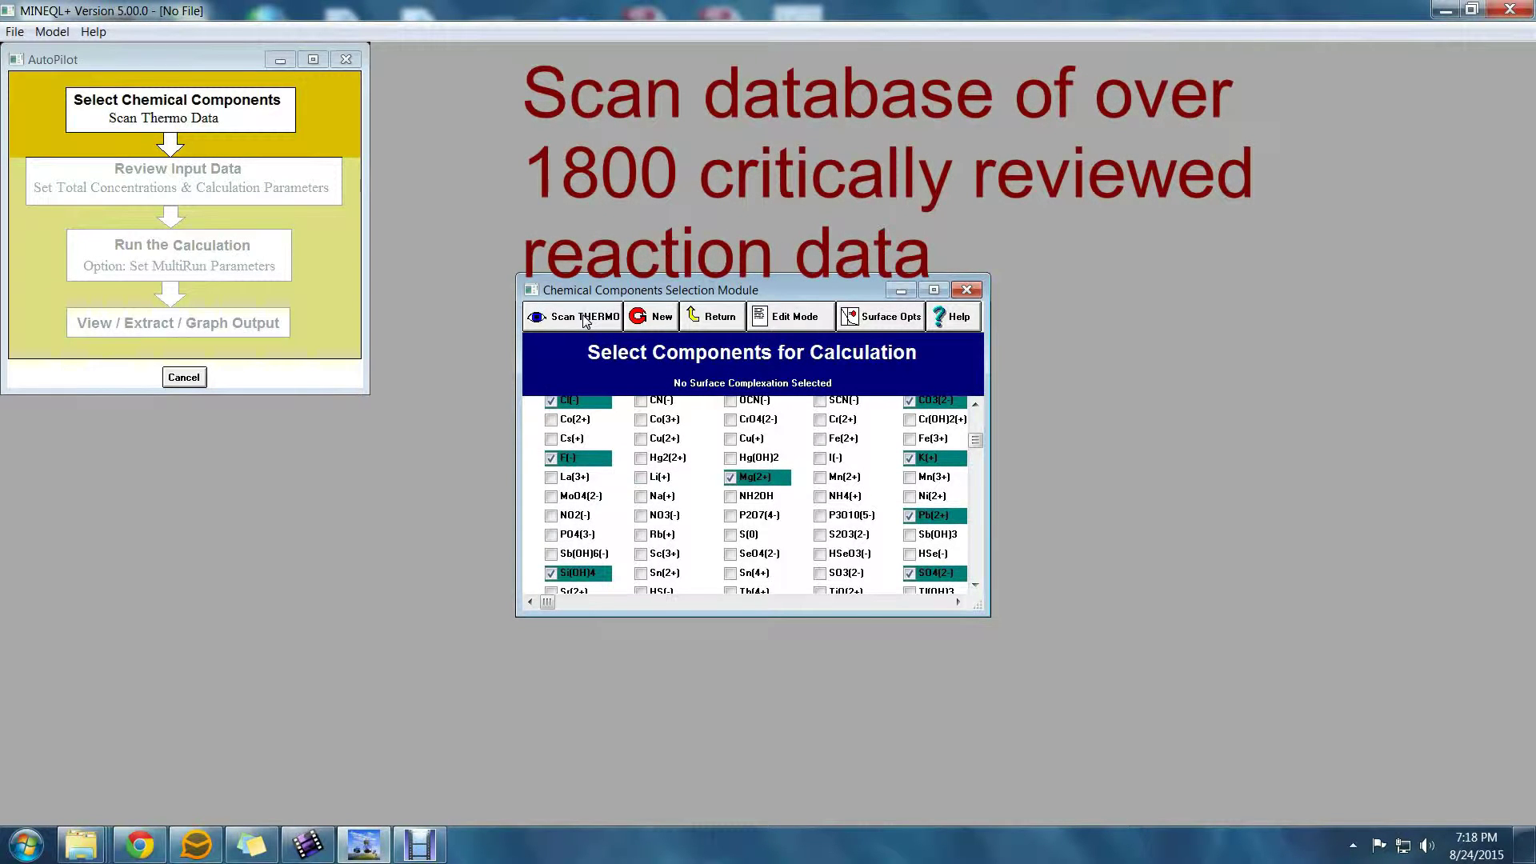
click(585, 319)
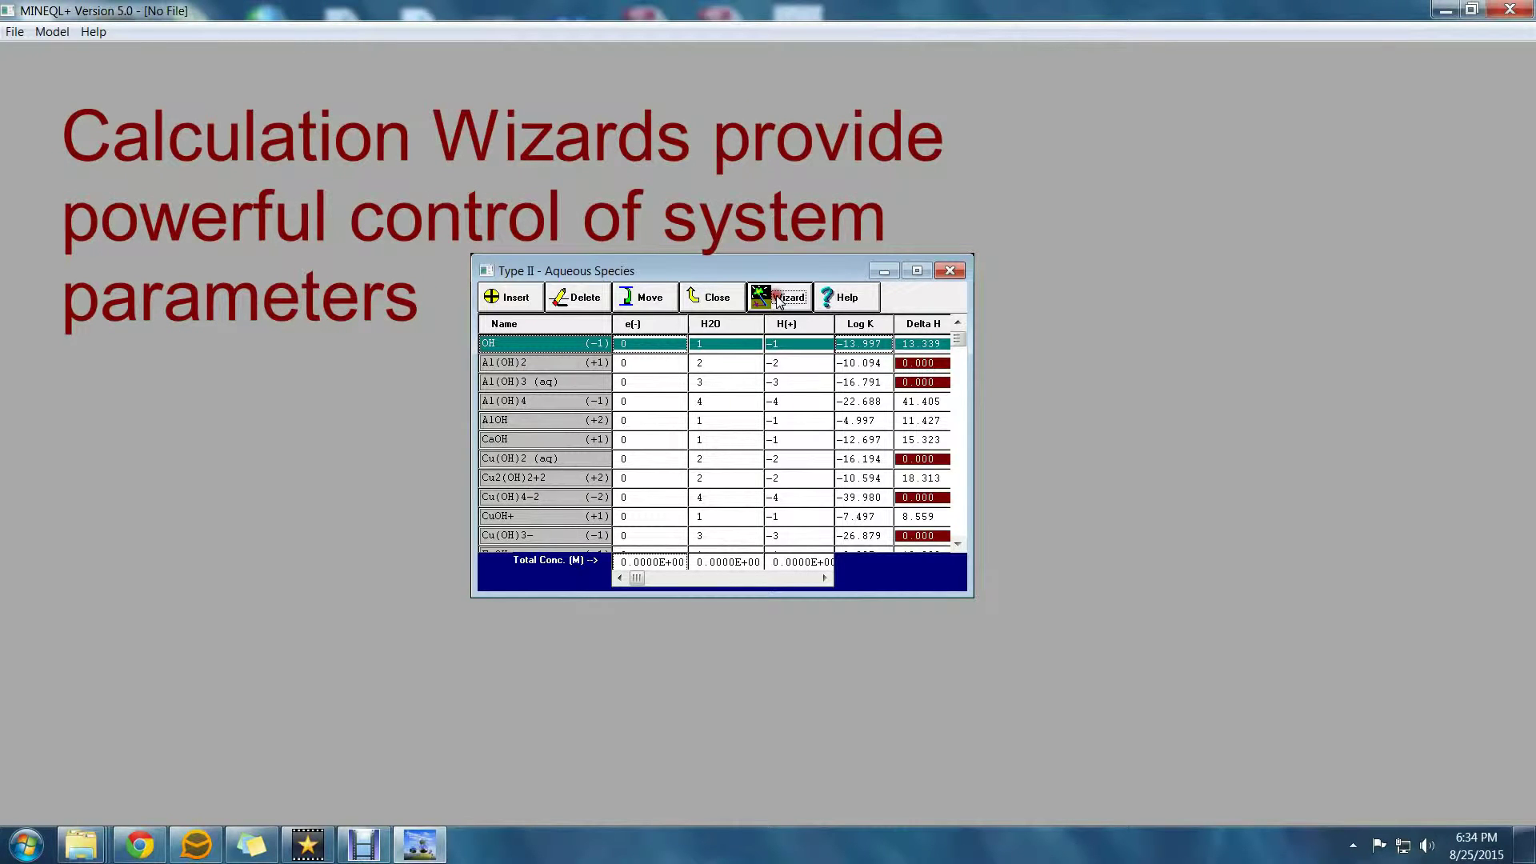
Step: Open the Calculation Wizard and set the pH calculation type to supplied by user after trying calculated pH
click(778, 299)
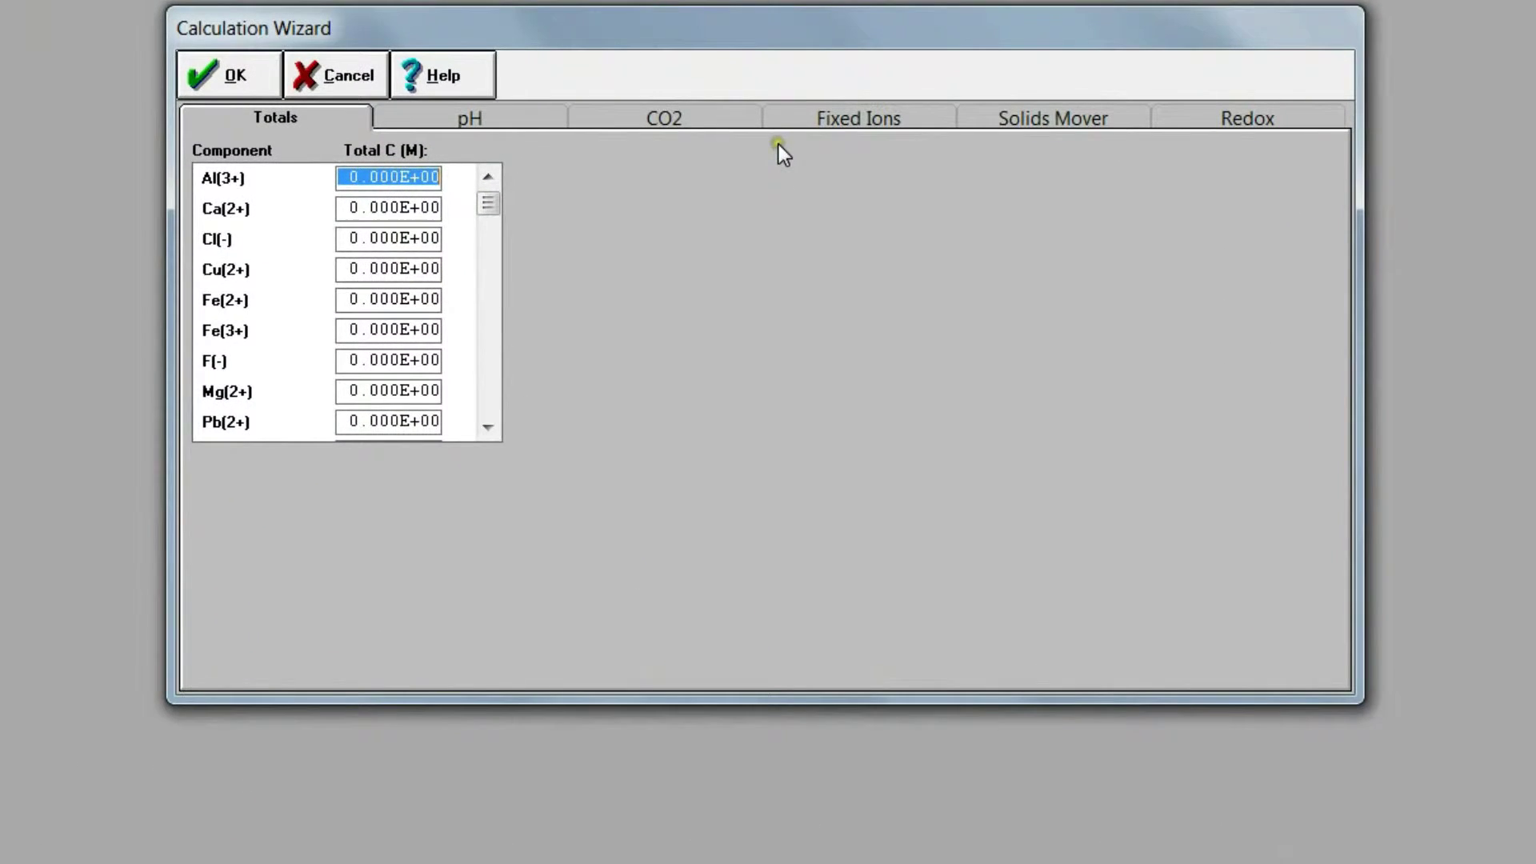
click(504, 121)
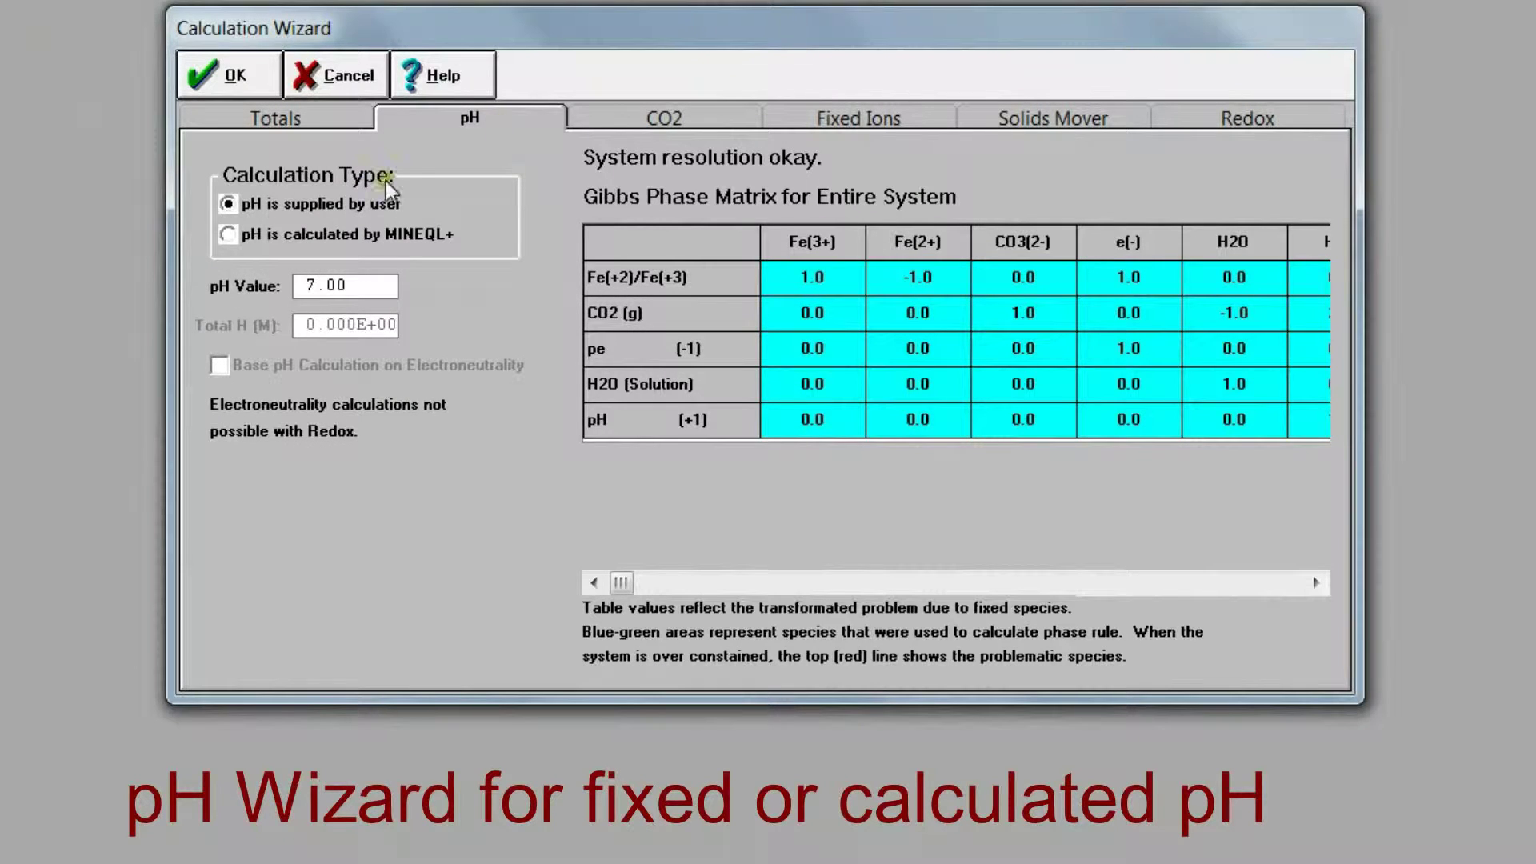
click(229, 234)
click(228, 205)
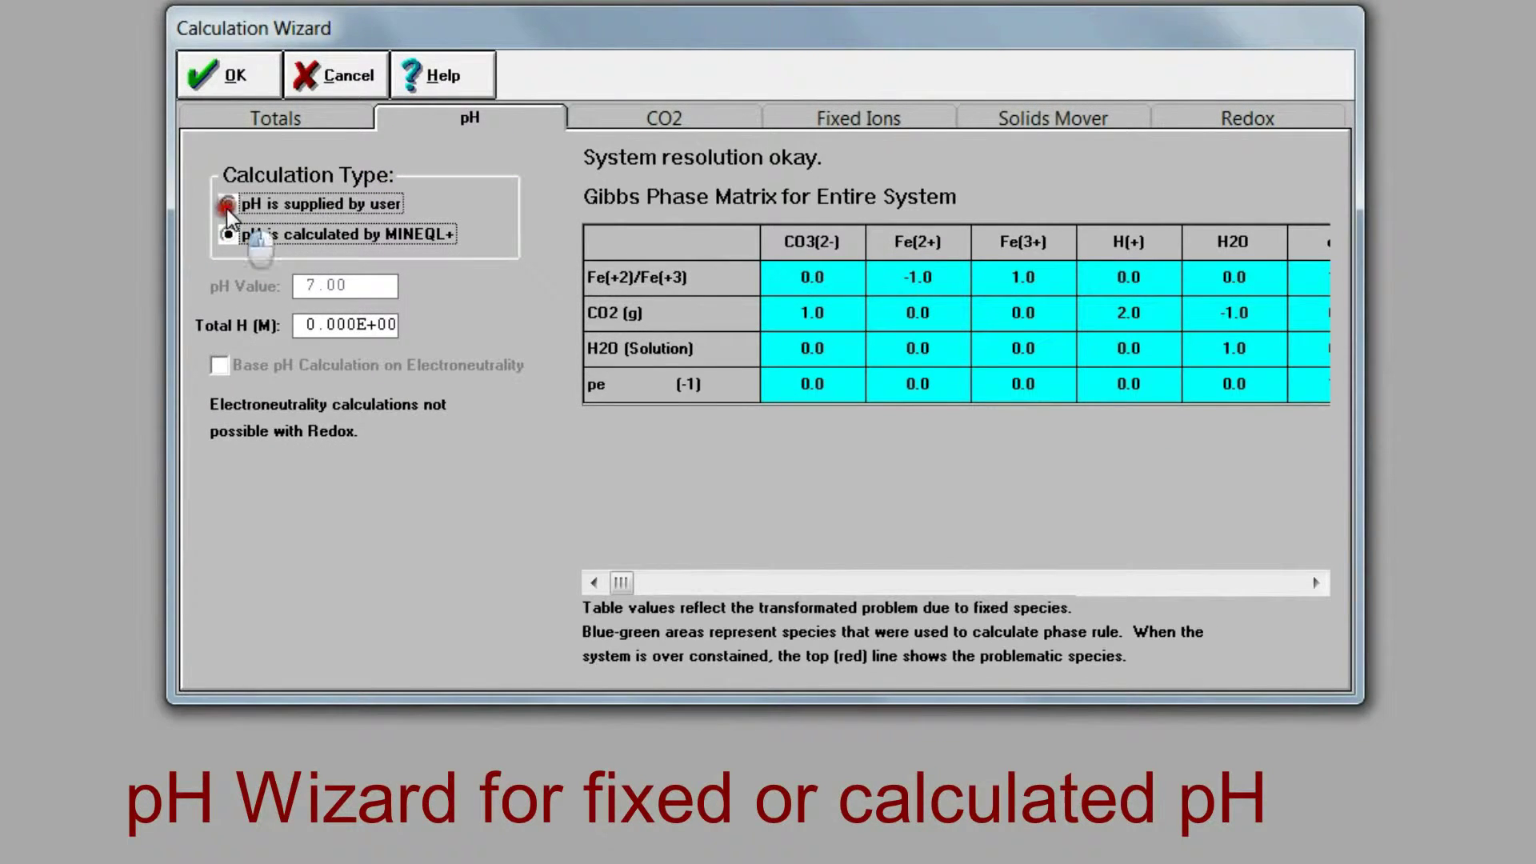
Step: Set the CO2 calculation to open to the atmosphere and mark pAl(3+) and pCa(2+) as fixed ions
click(597, 115)
click(248, 232)
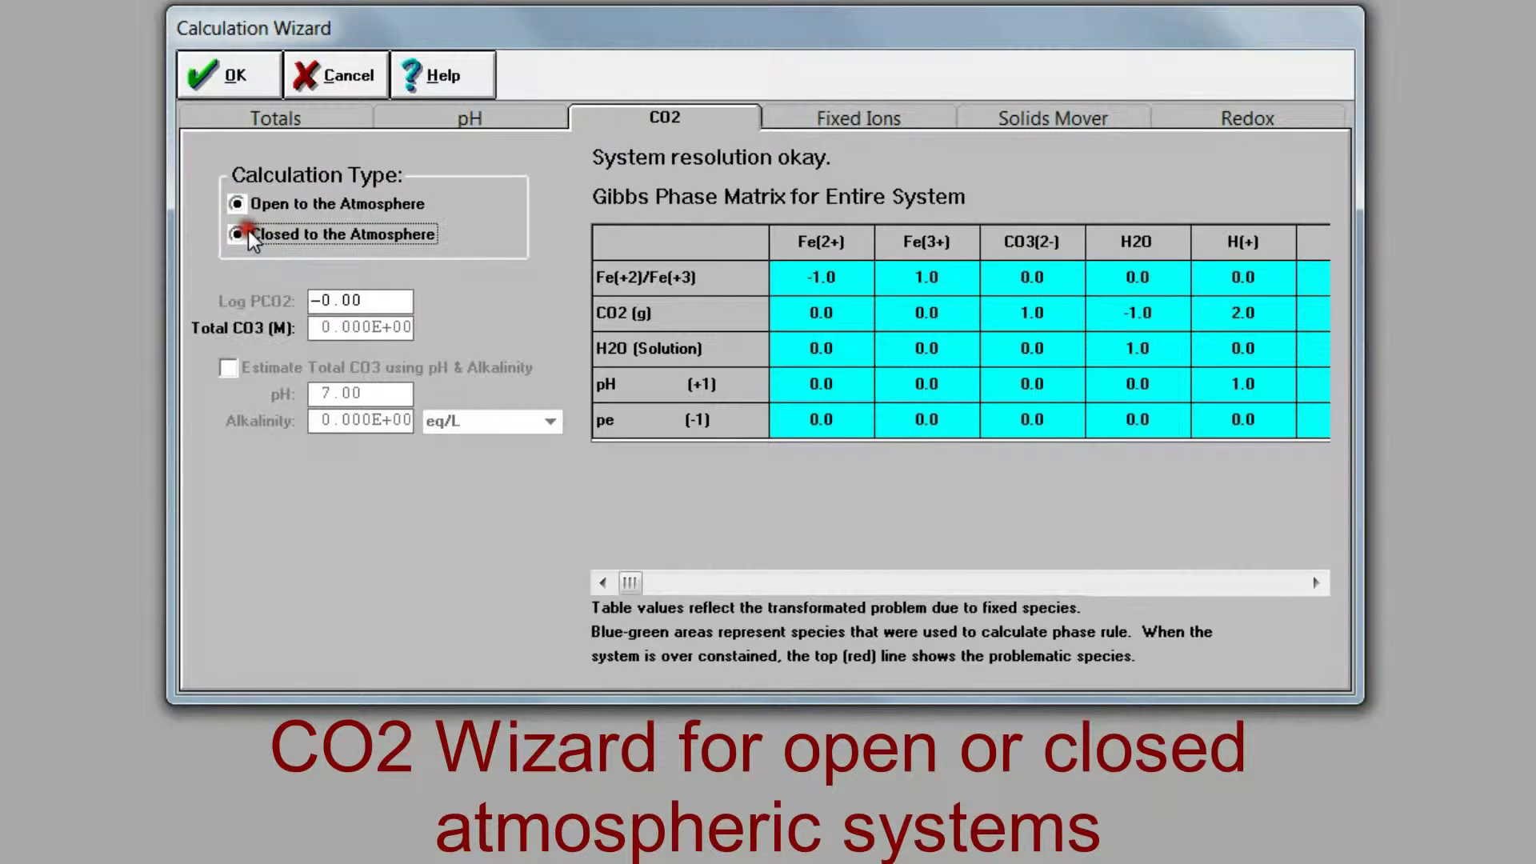
click(237, 204)
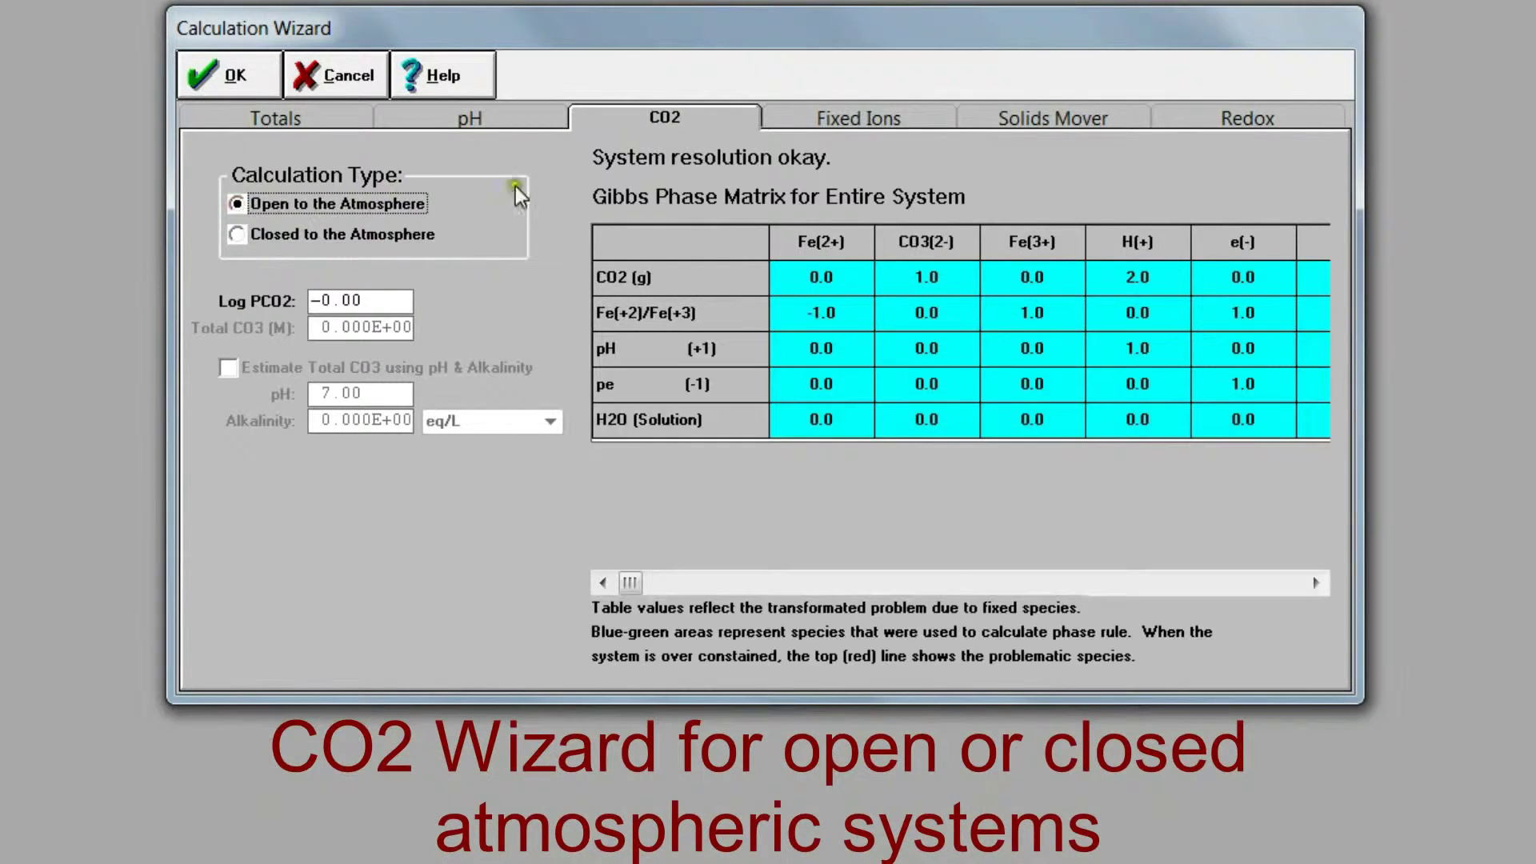
click(889, 120)
click(241, 238)
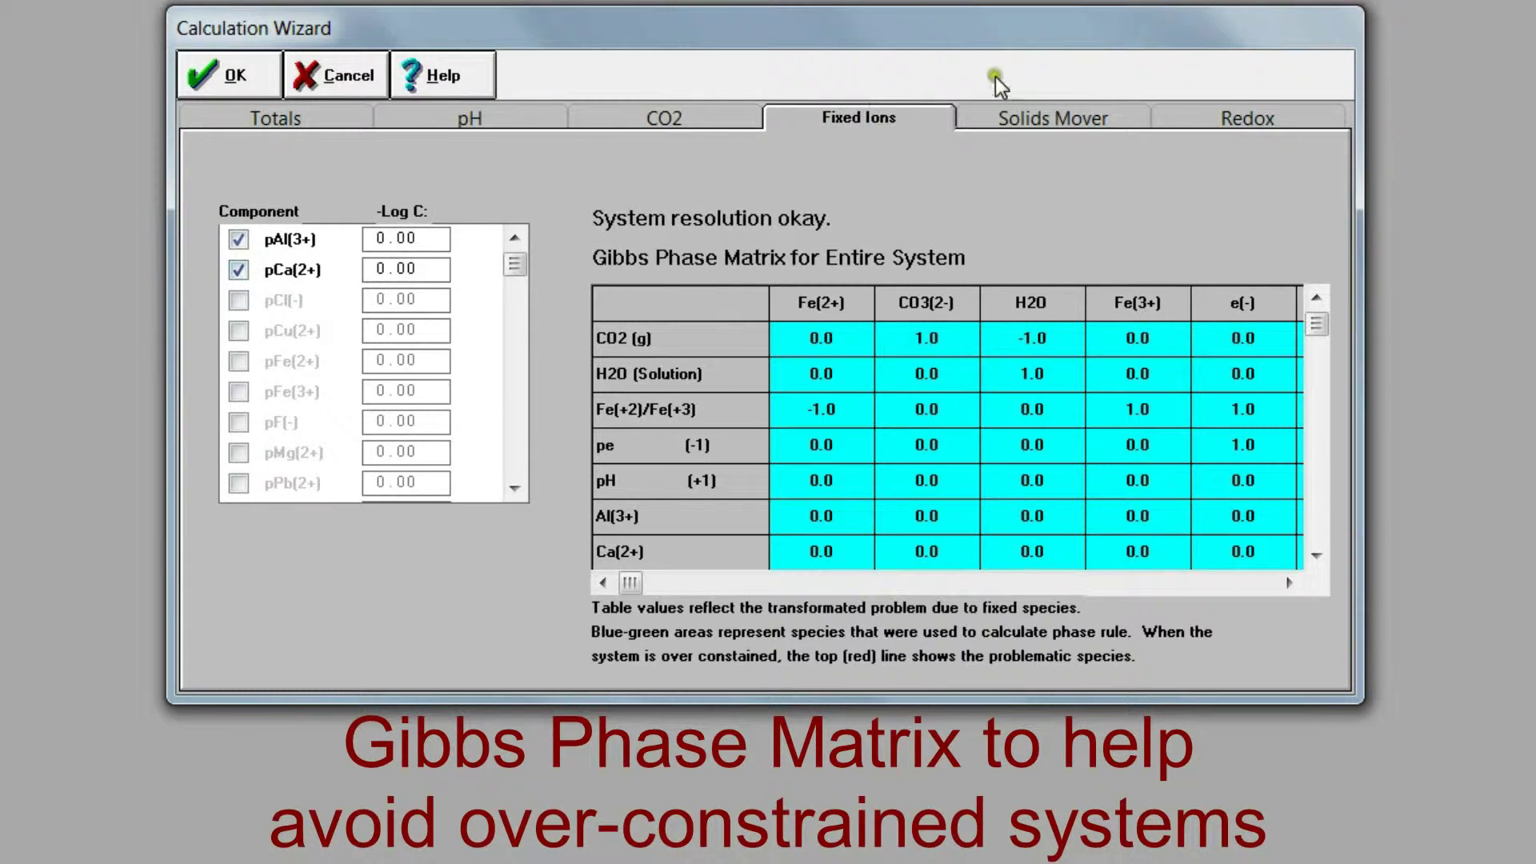
Step: Move DIASPORE and Al2O3 from the dissolved solids to the fixed solids and return both to the dissolved solids
click(1010, 117)
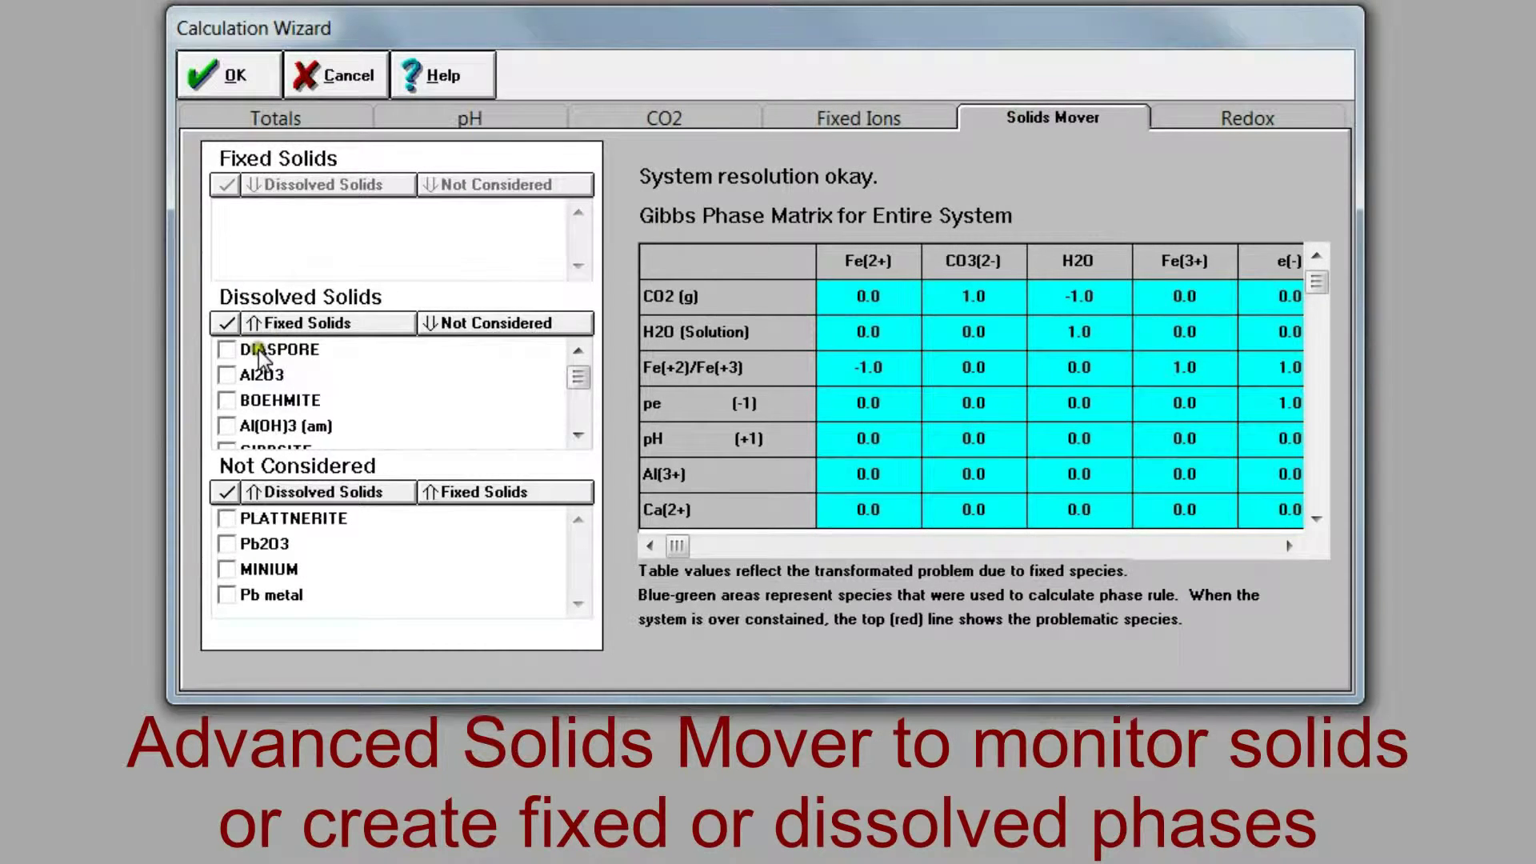
click(230, 352)
click(228, 374)
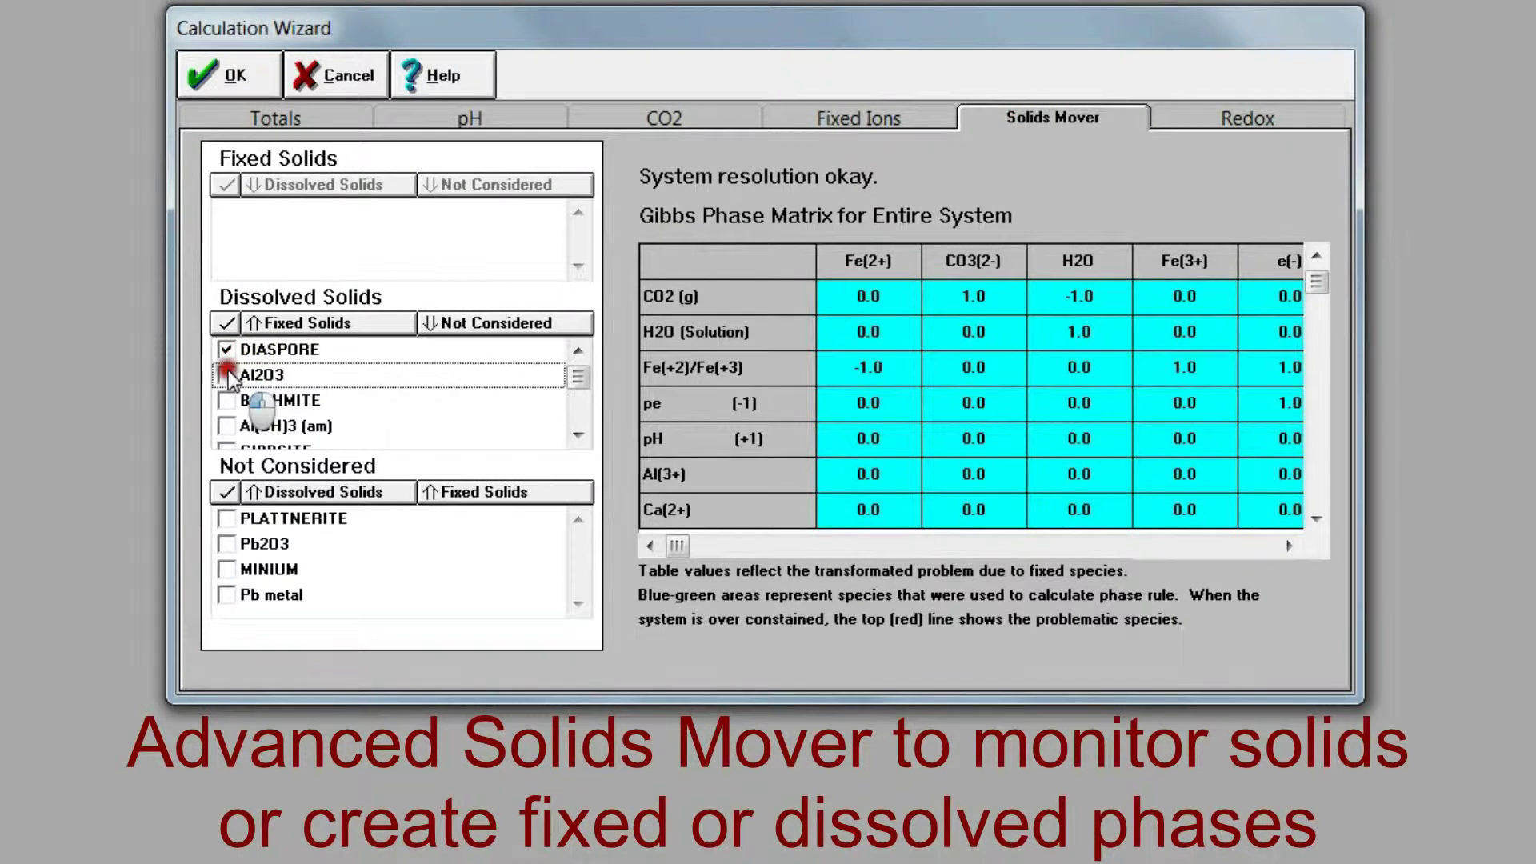
click(295, 320)
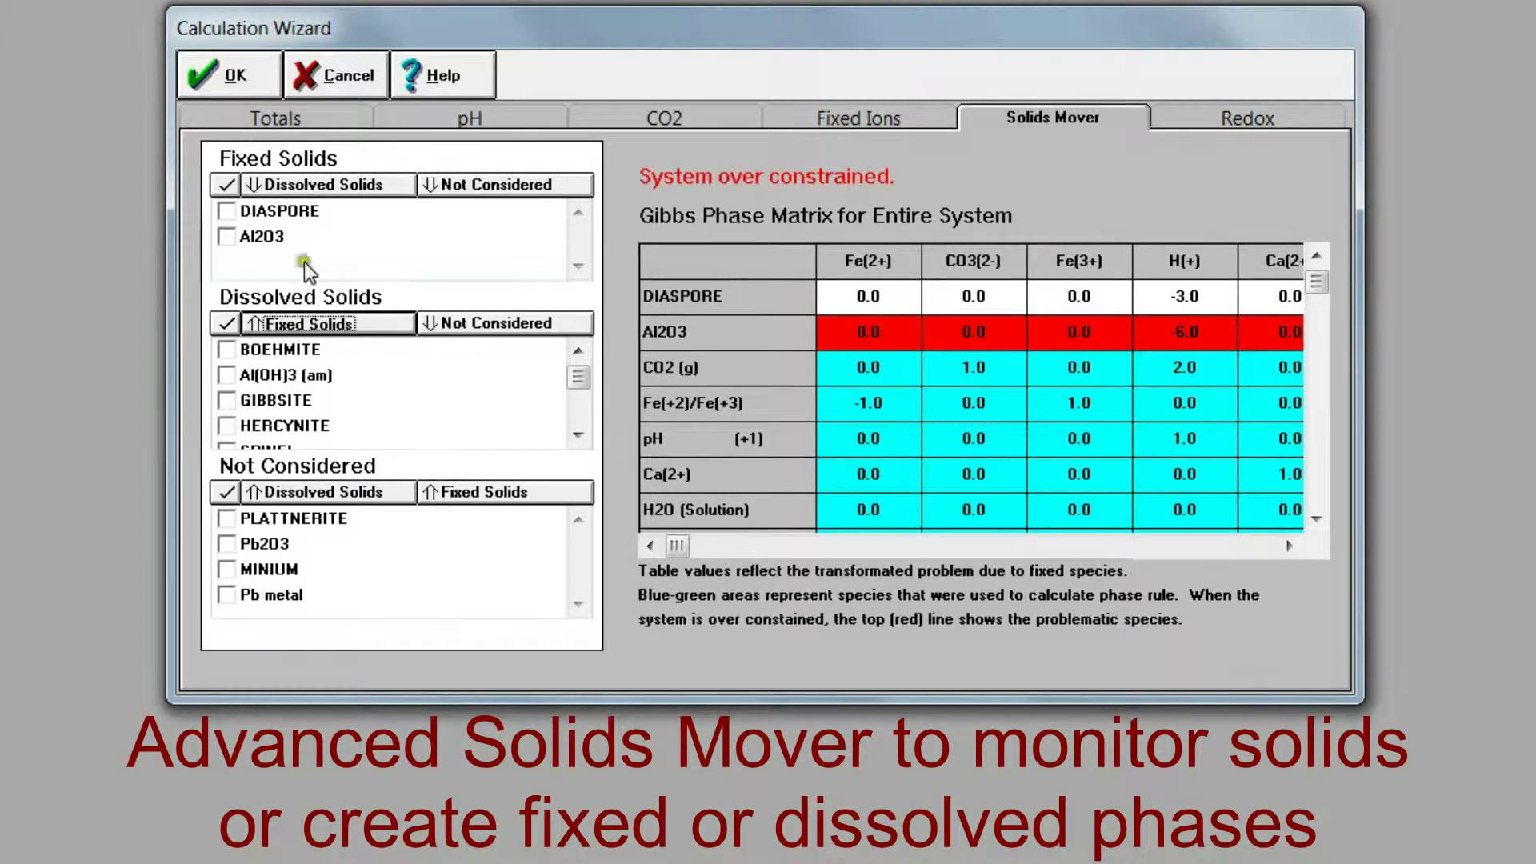
click(226, 184)
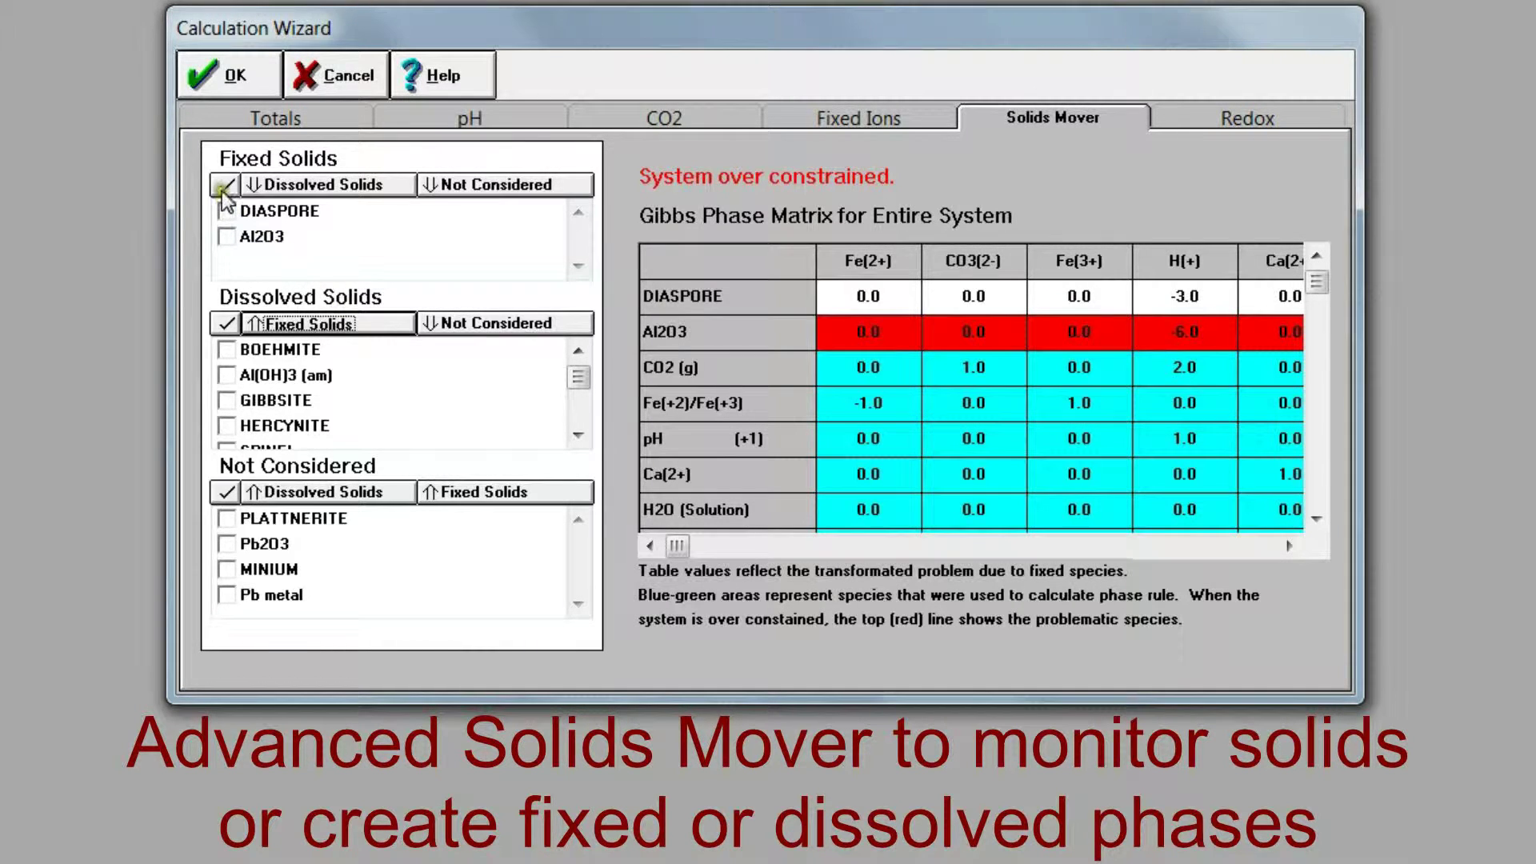
click(297, 185)
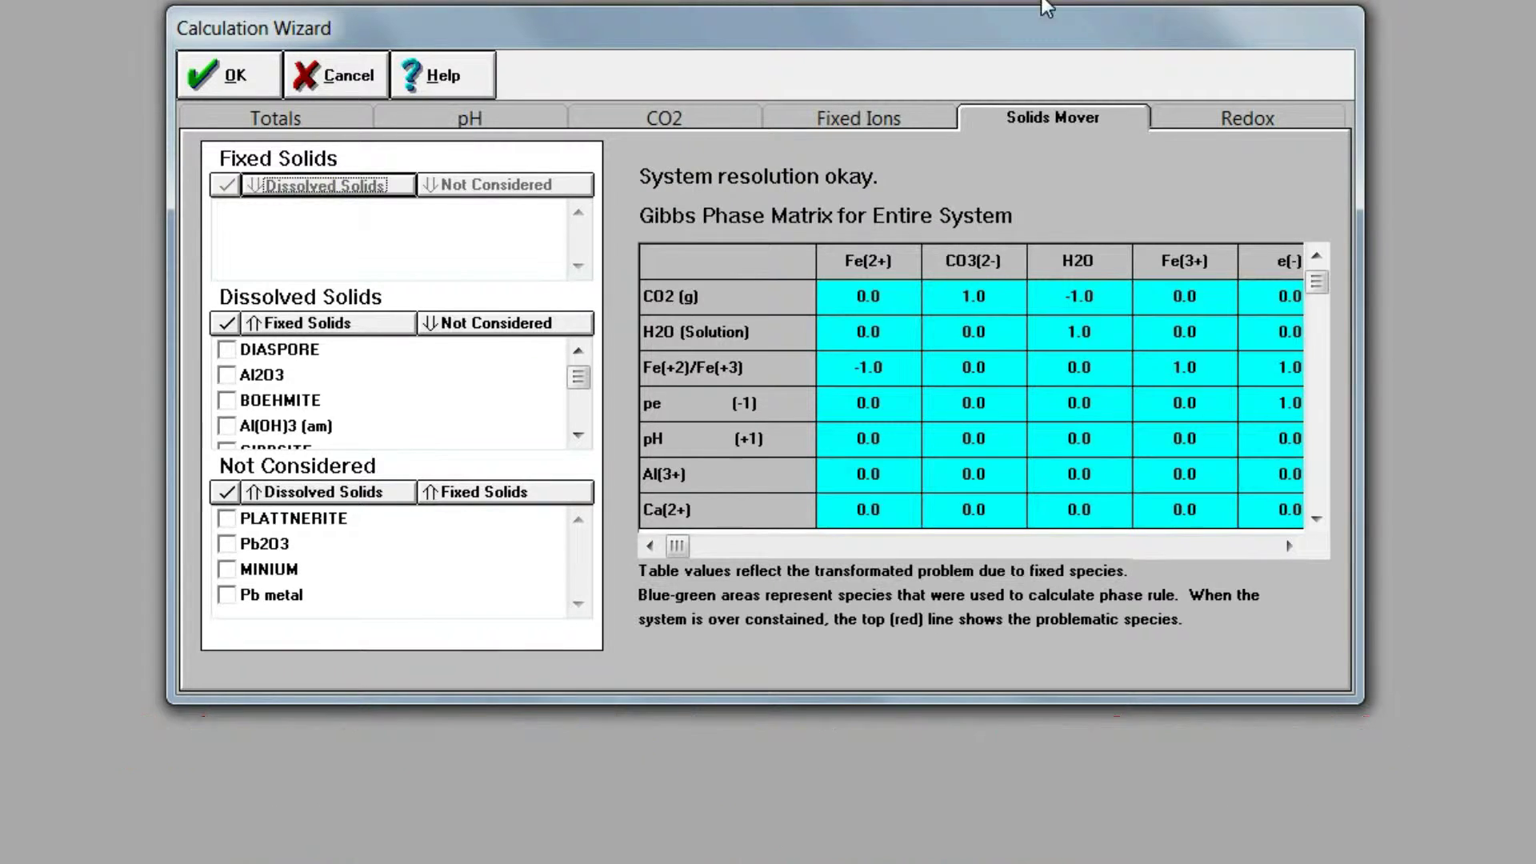
Step: In the redox settings, exclude and re-include the fixed pe and the Fe(+2)/Fe(+3) ion pair
click(1249, 113)
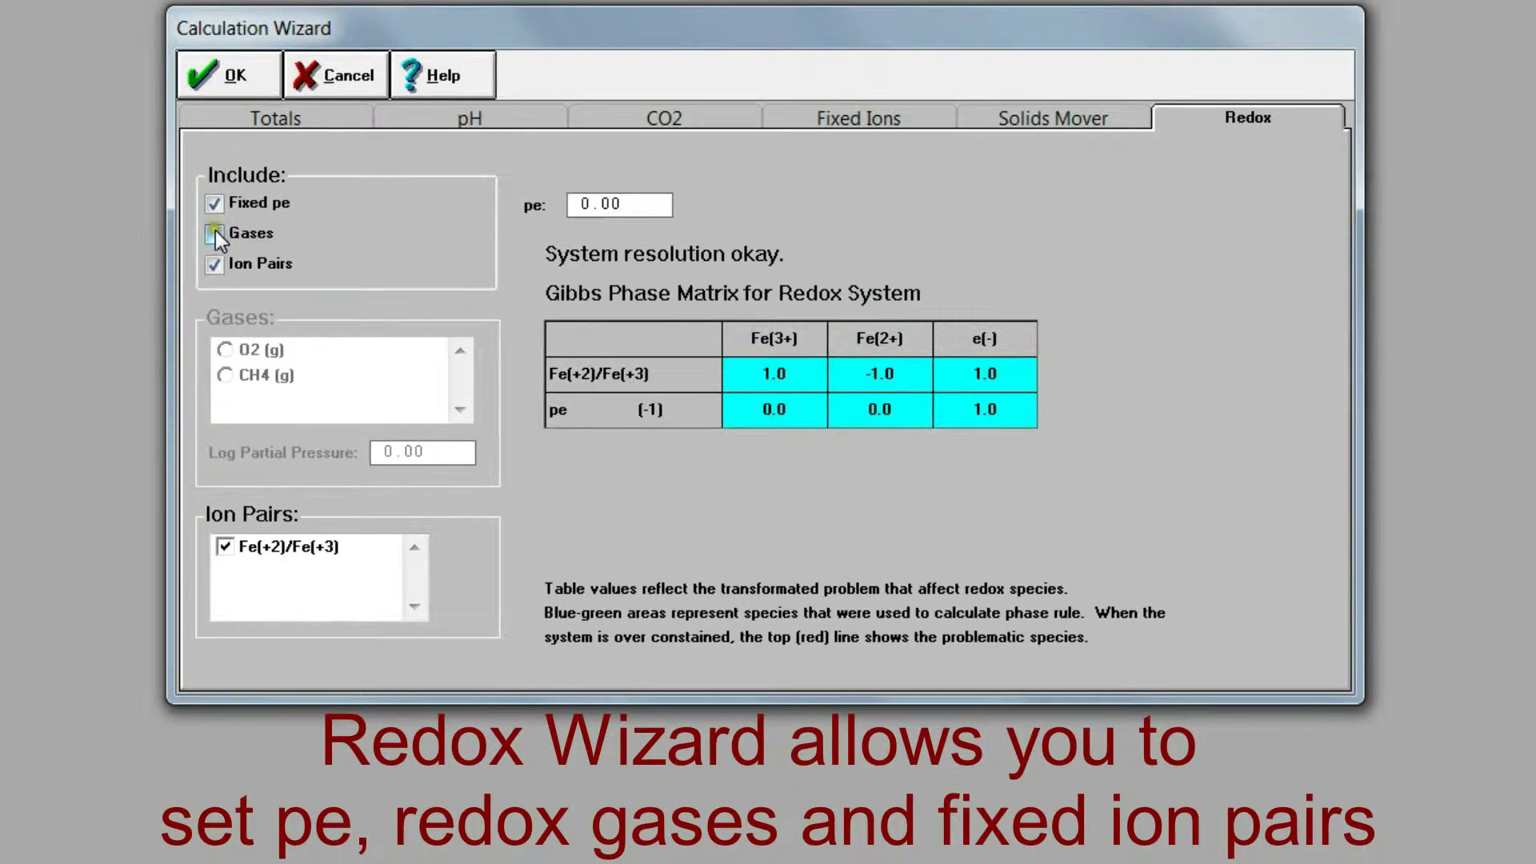
click(215, 203)
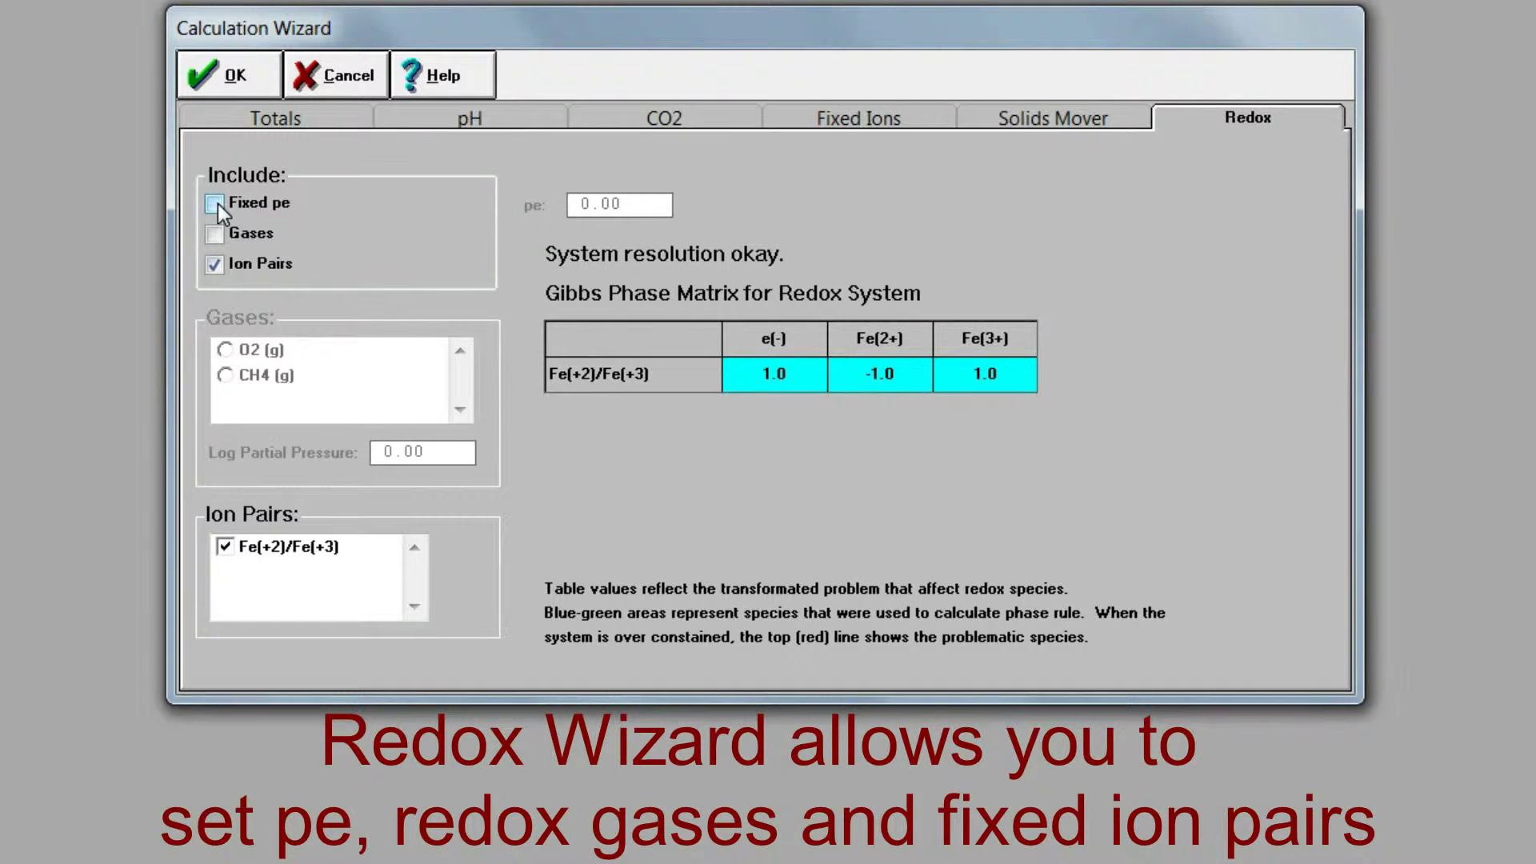
click(215, 203)
click(224, 546)
click(224, 546)
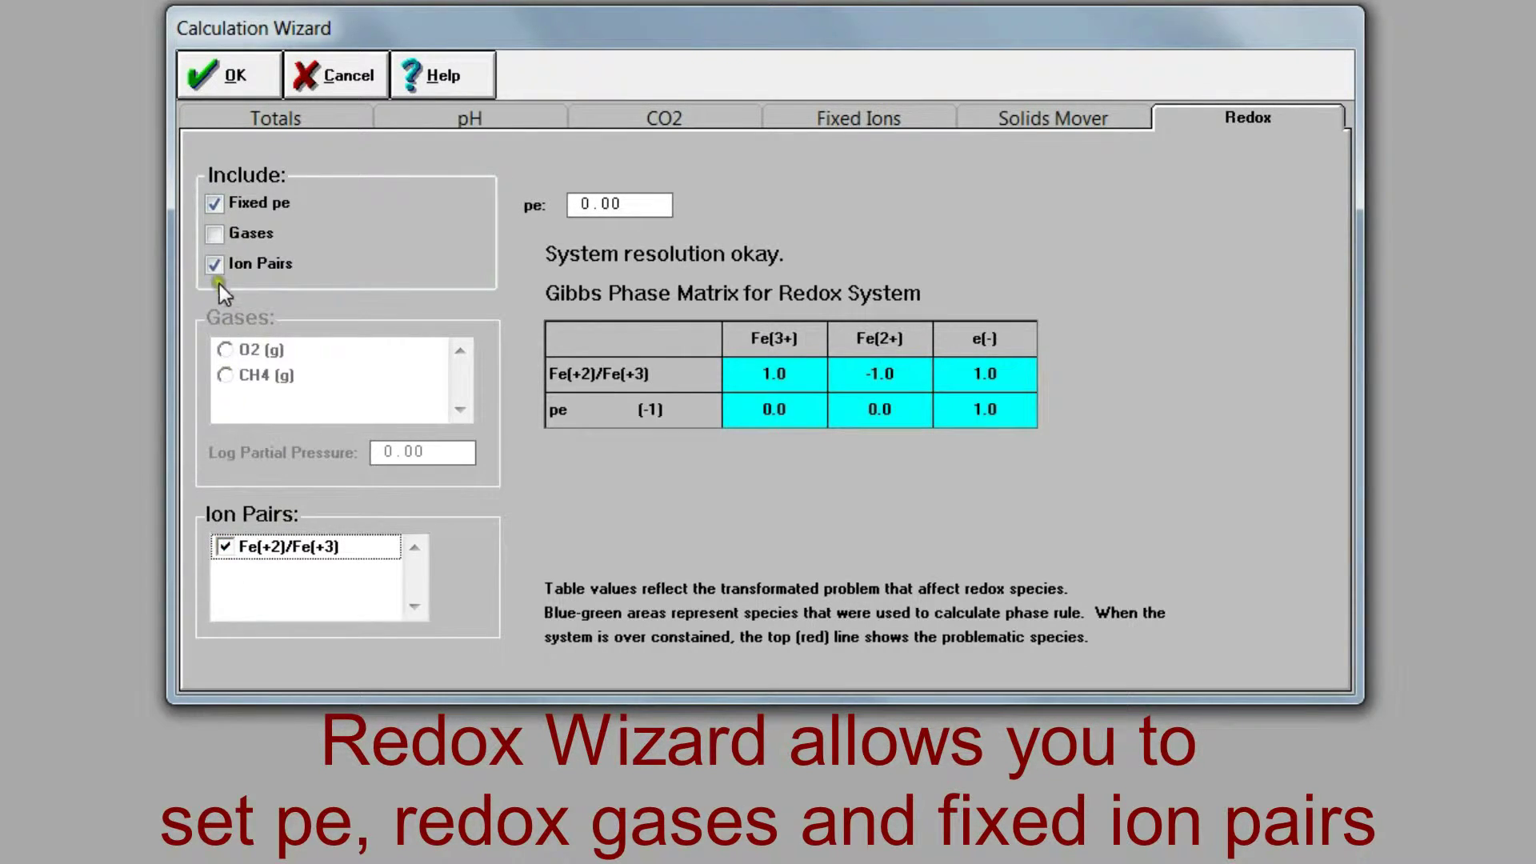
Step: Include gases in the redox system with O2 (g) selected and exclude the fixed pe
click(214, 235)
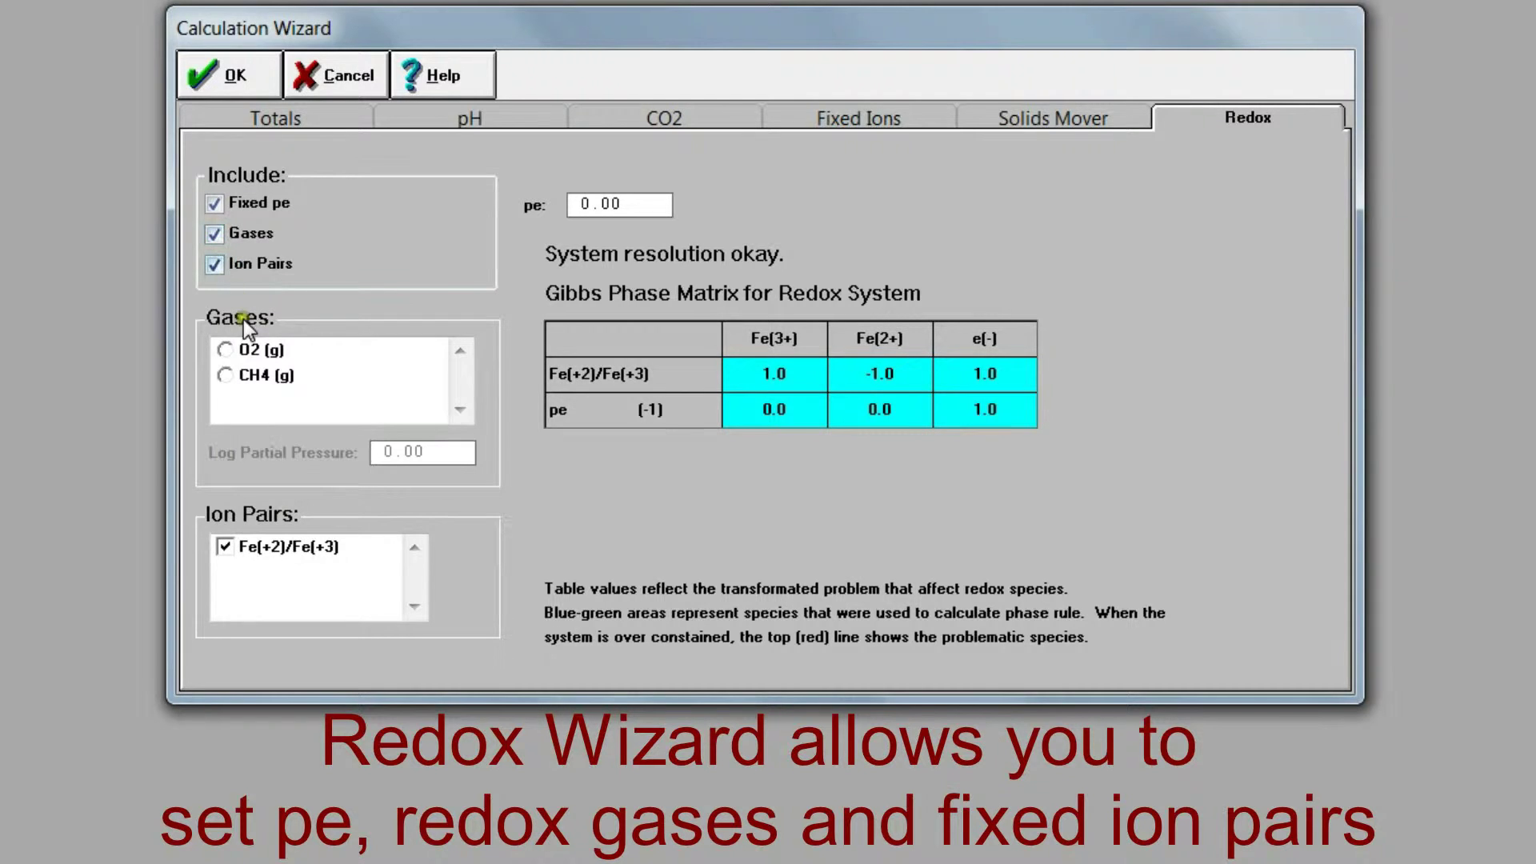
click(231, 351)
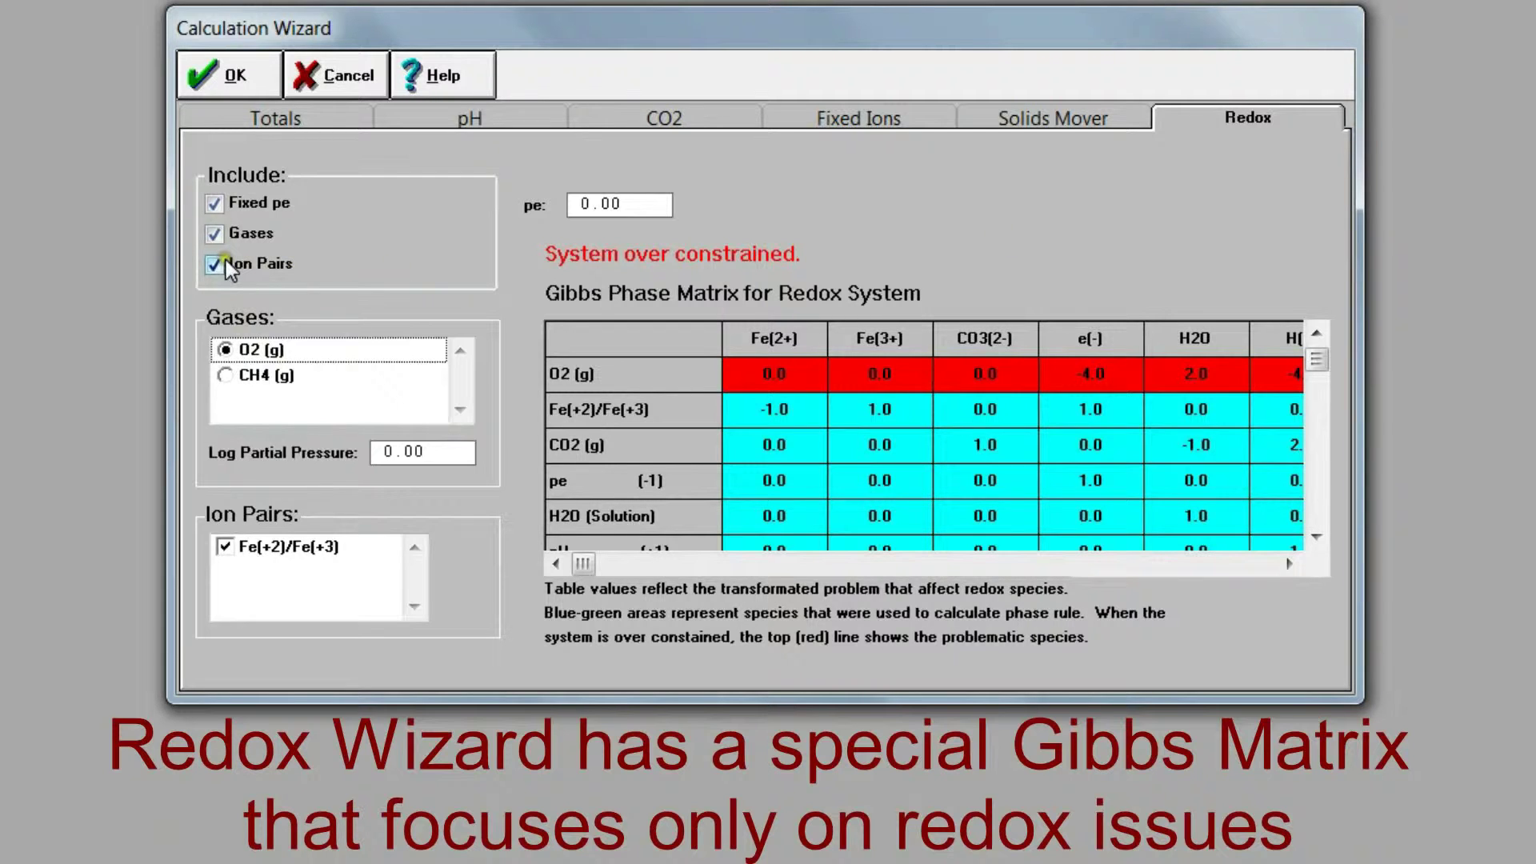
click(217, 202)
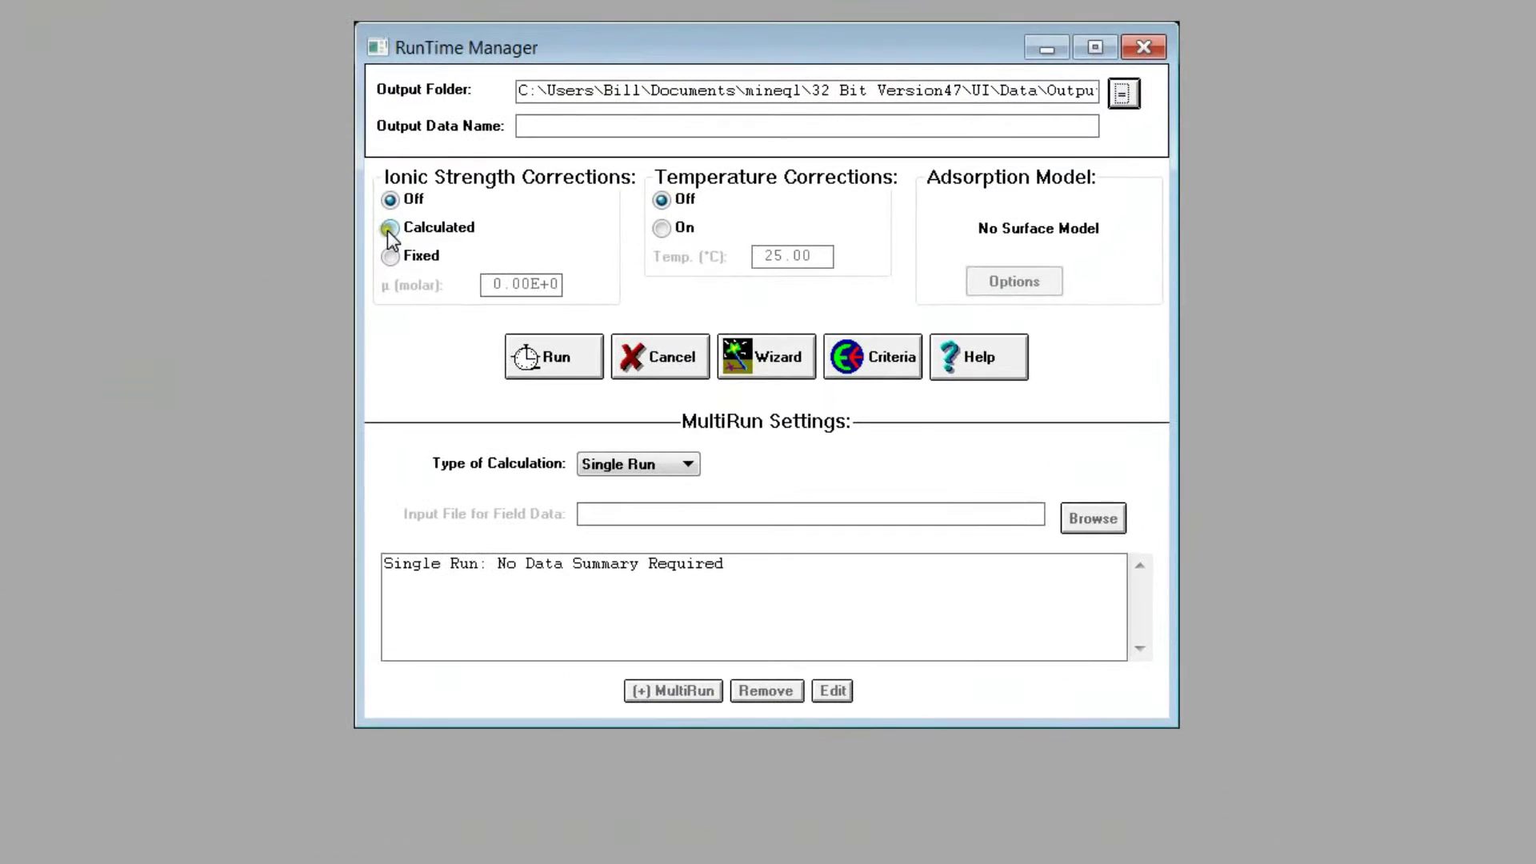
Step: Try the calculated and fixed ionic strength corrections and the temperature correction, returning both corrections to Off
click(389, 229)
click(390, 256)
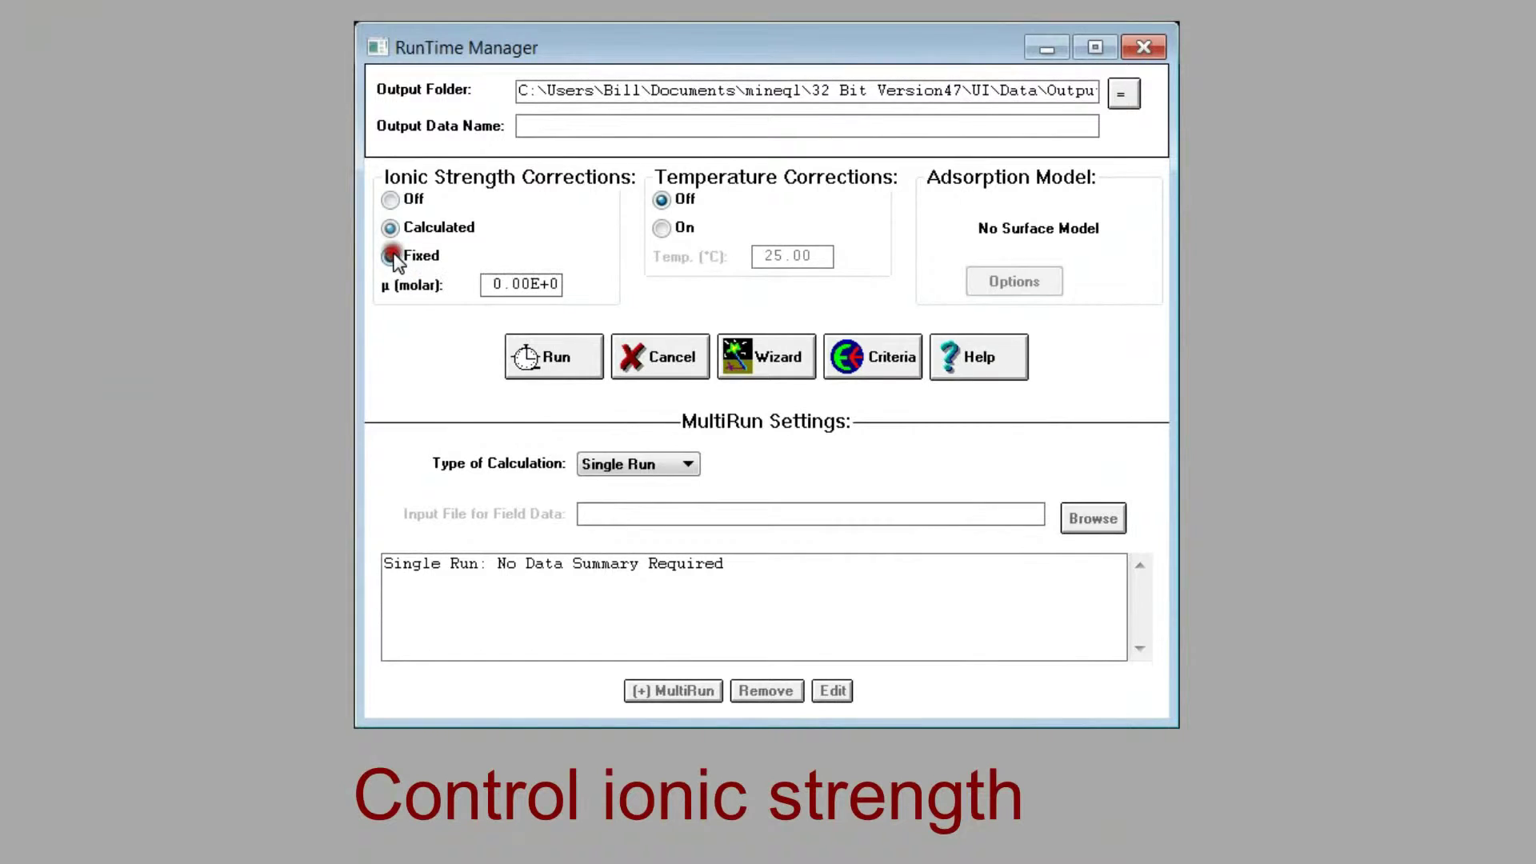
click(391, 200)
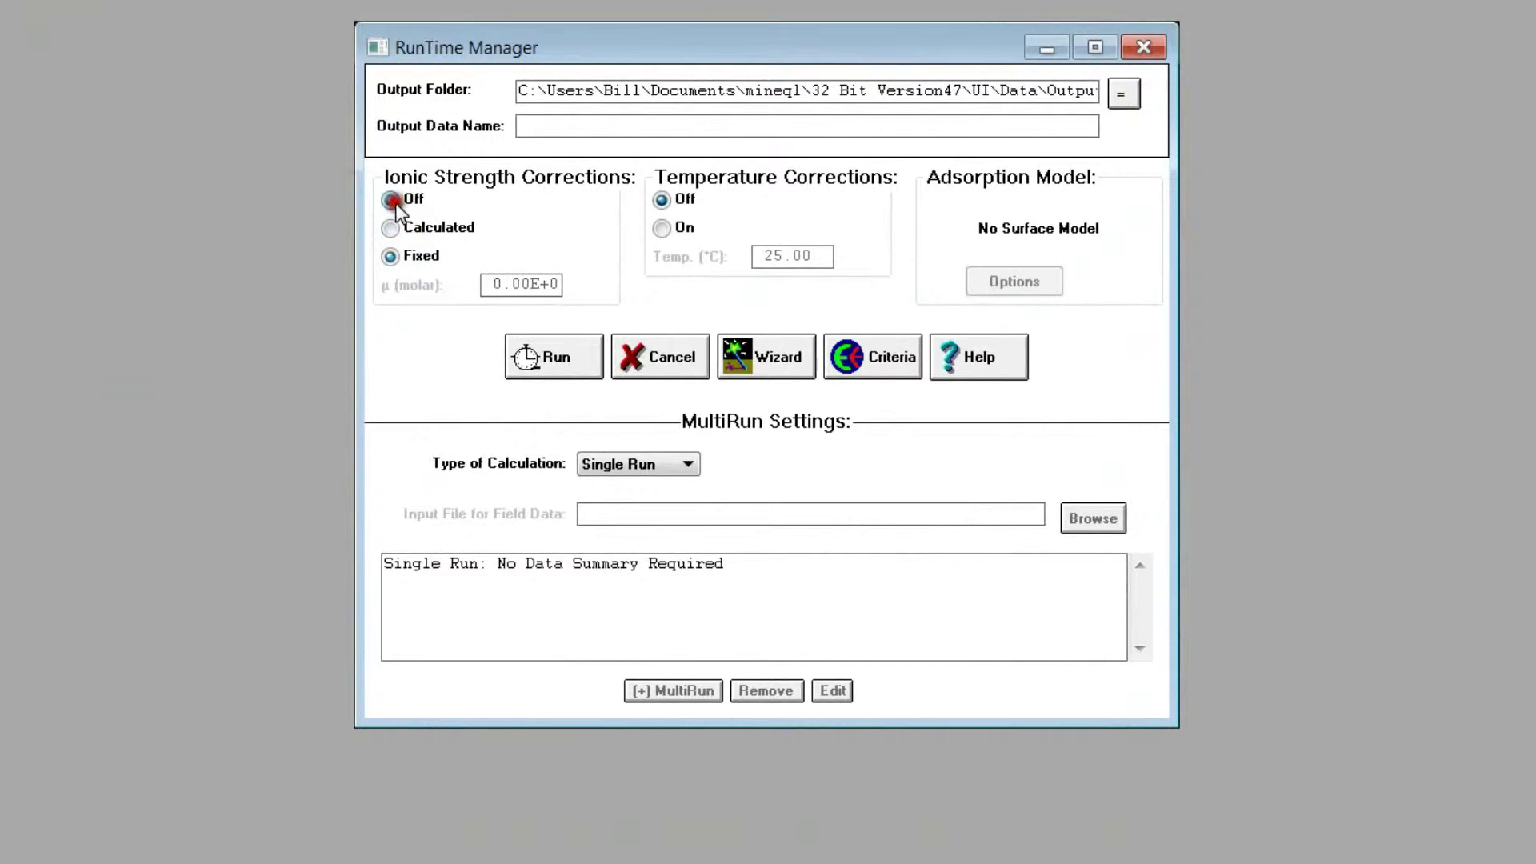
click(668, 229)
click(661, 199)
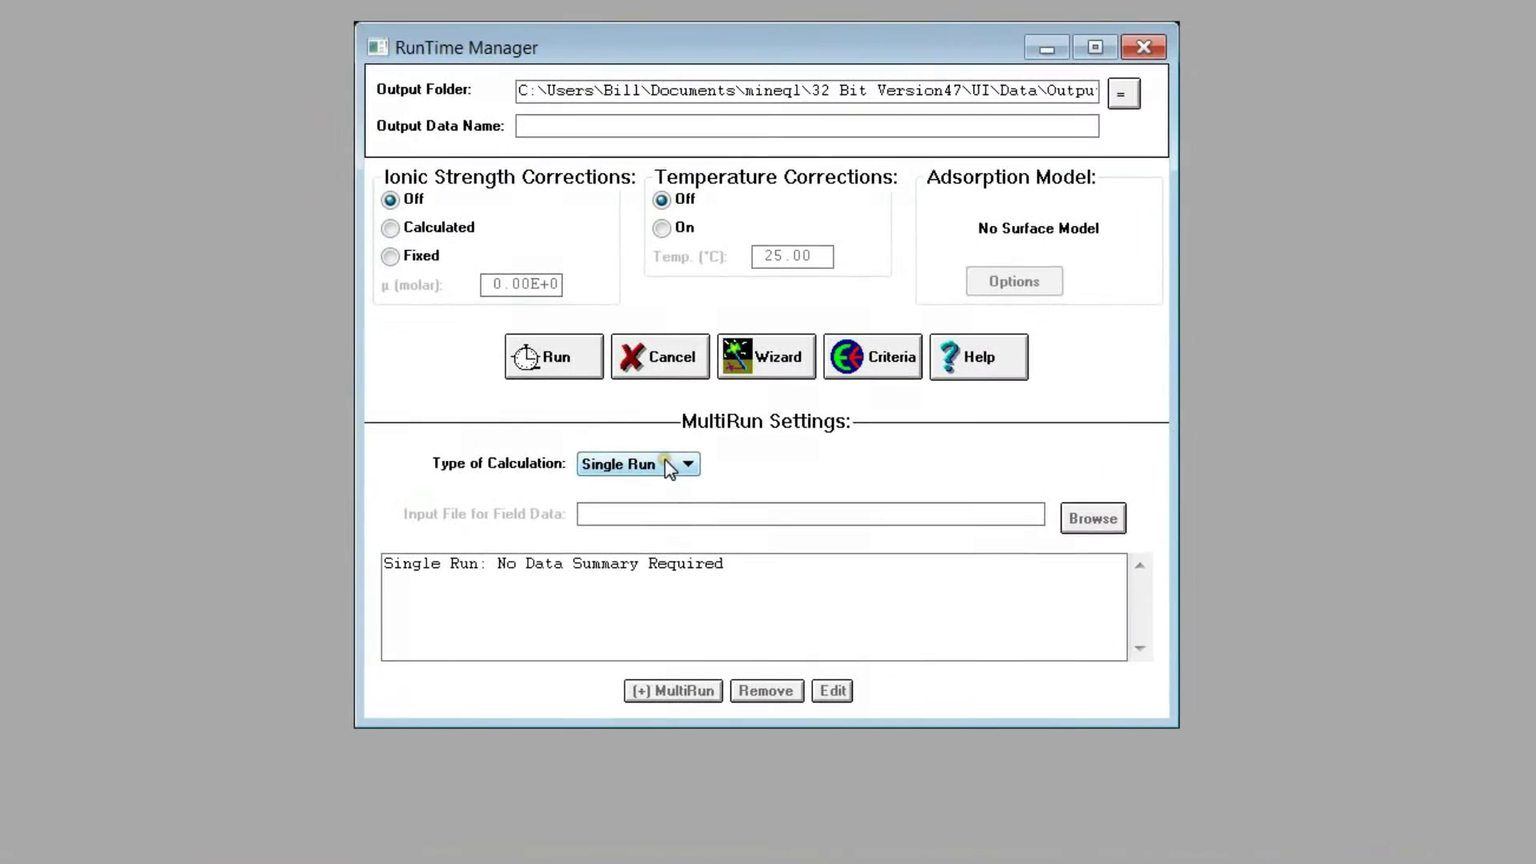
Step: Set the calculation type to Titration and add pH as a fixed-ion MultiRun variable from 4.5 to 10.1 with 20 points
click(668, 465)
click(626, 504)
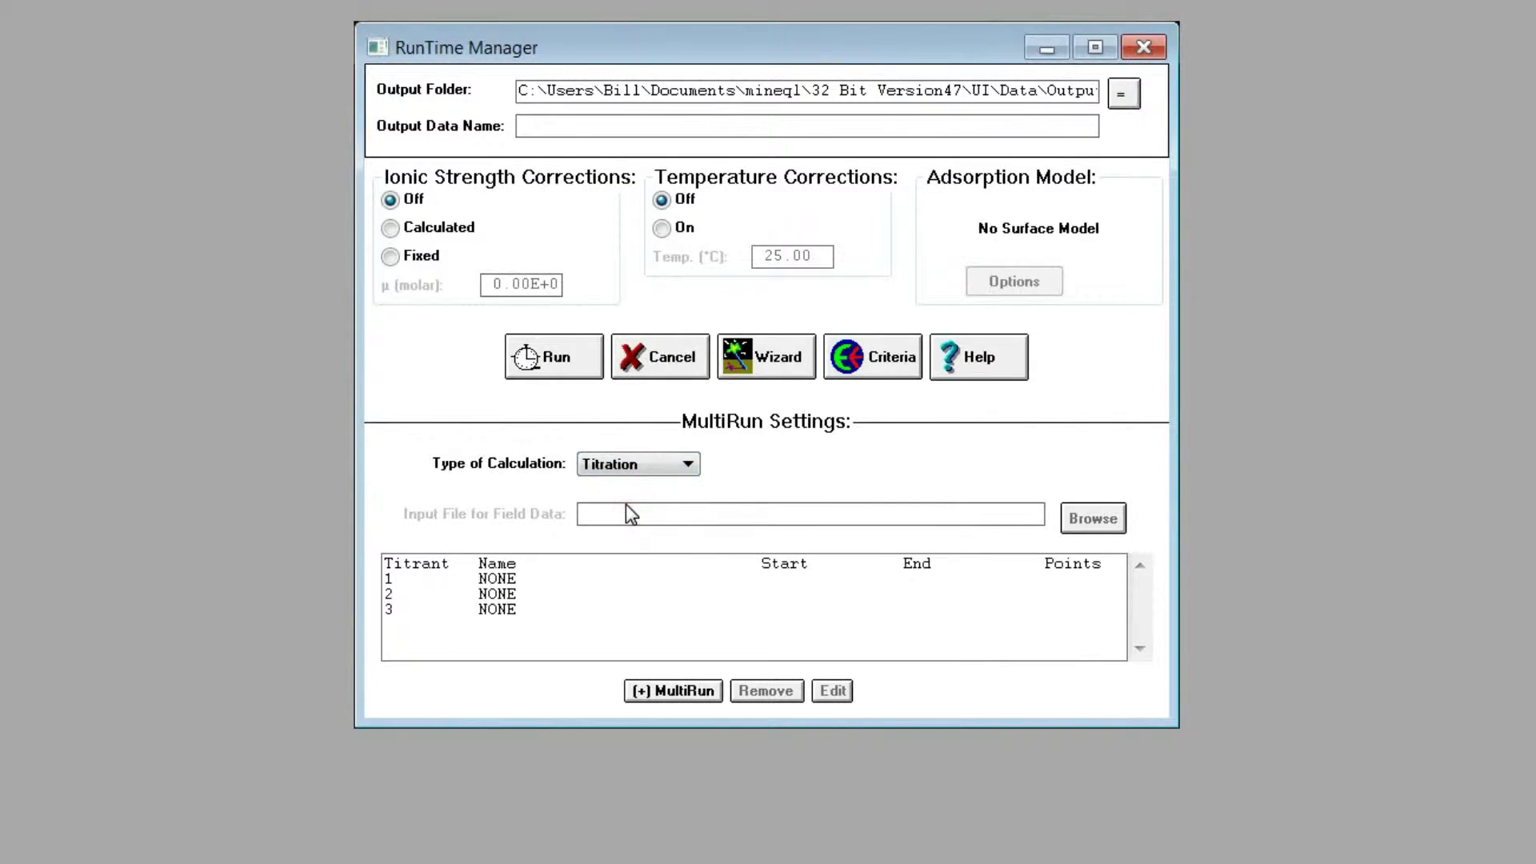
click(680, 690)
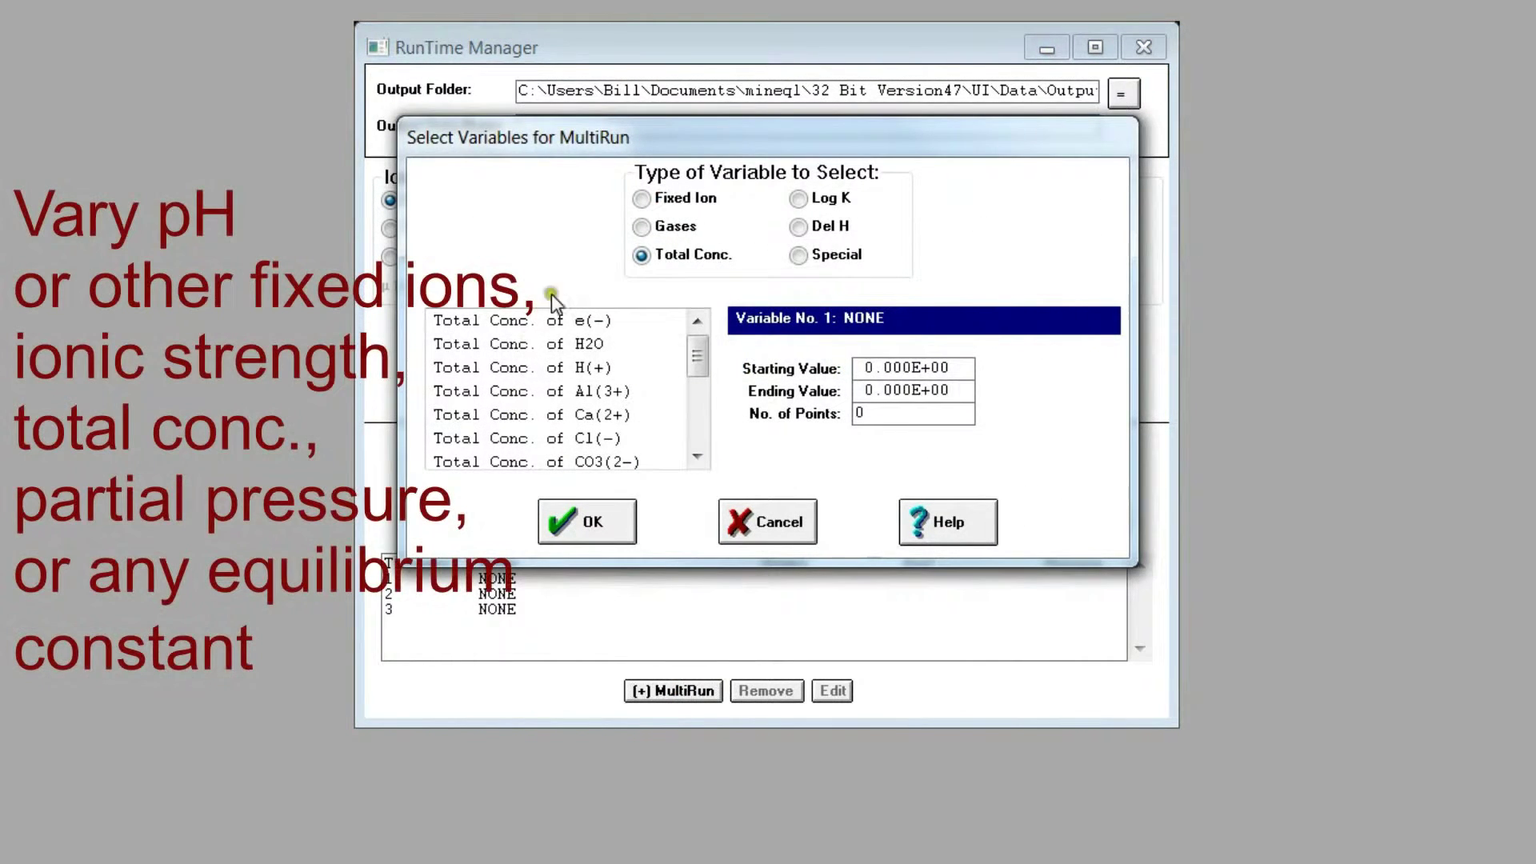
click(641, 199)
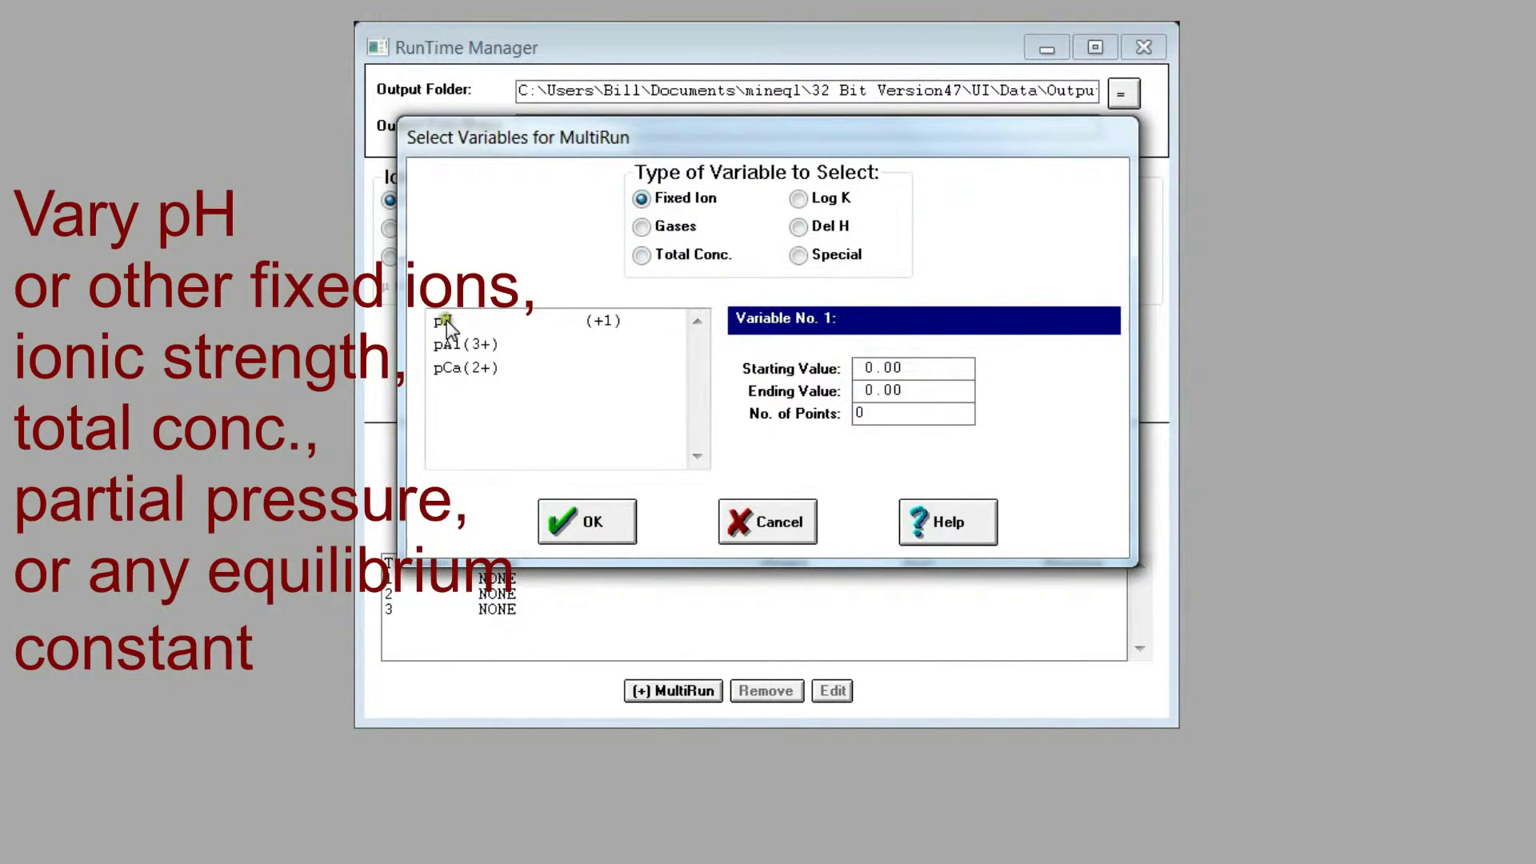
click(444, 321)
key(Tab)
text(4.5)
key(Tab)
text(10.1)
key(Tab)
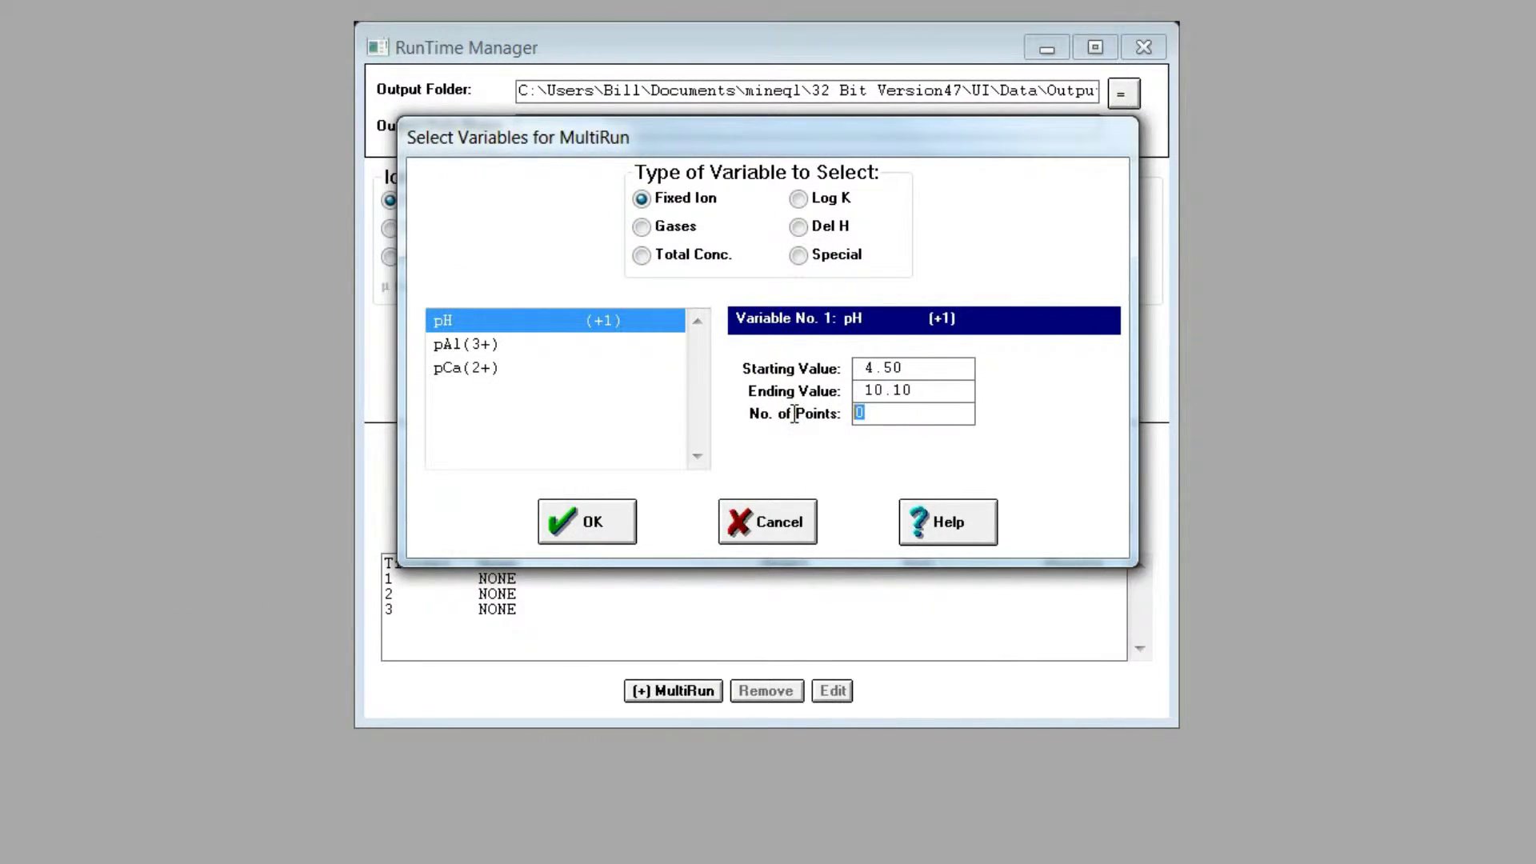
text(20)
click(576, 512)
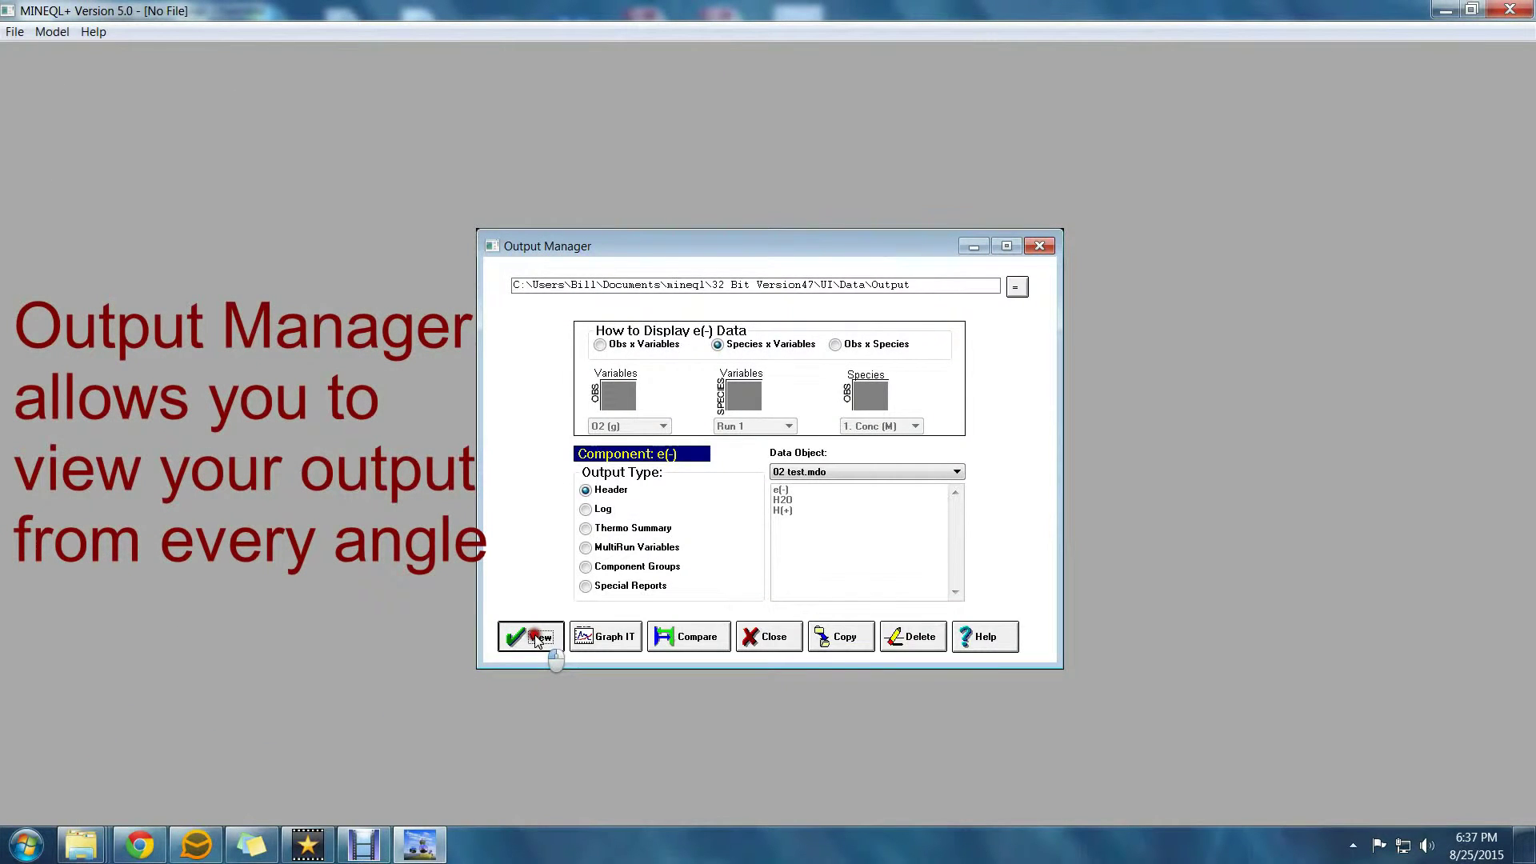
Step: View the header of 02 test.mdo and examine its MultiRun, sorption, components, aqueous complexes, fixed entities, potential solids and general parameters
click(536, 638)
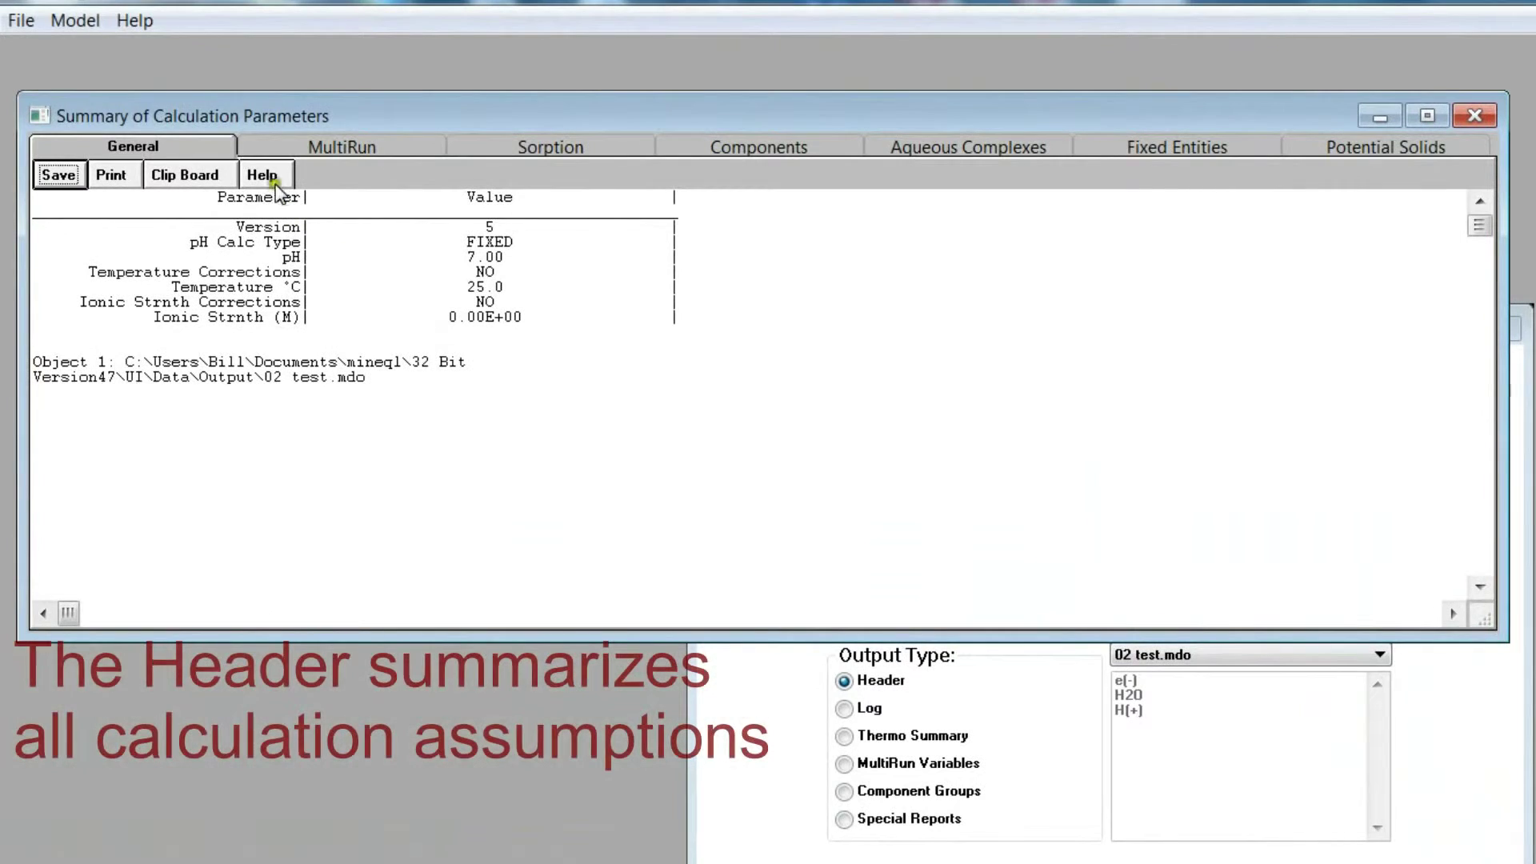
click(336, 144)
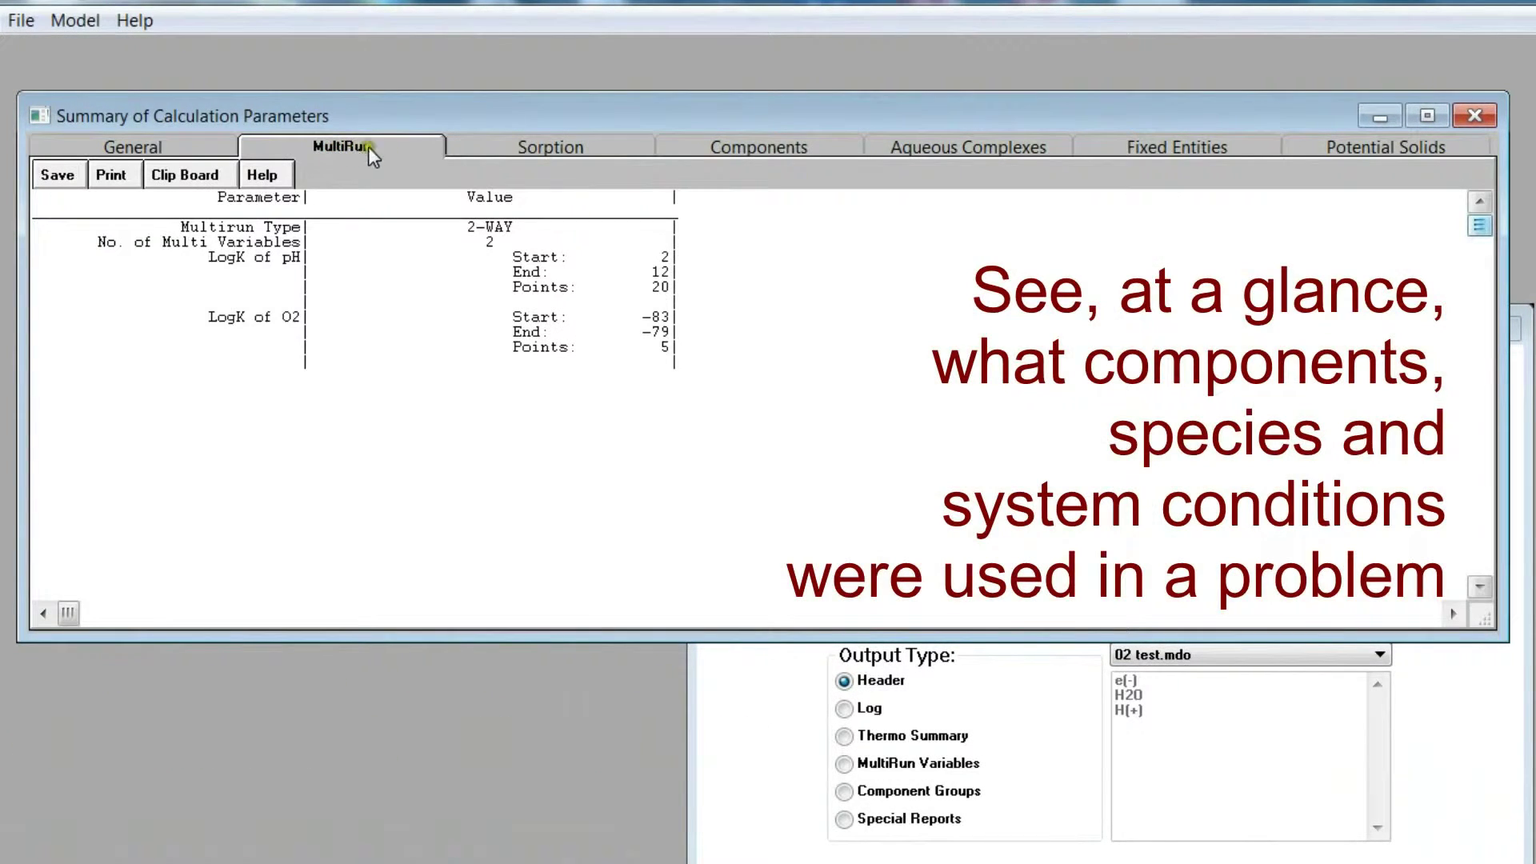
click(550, 144)
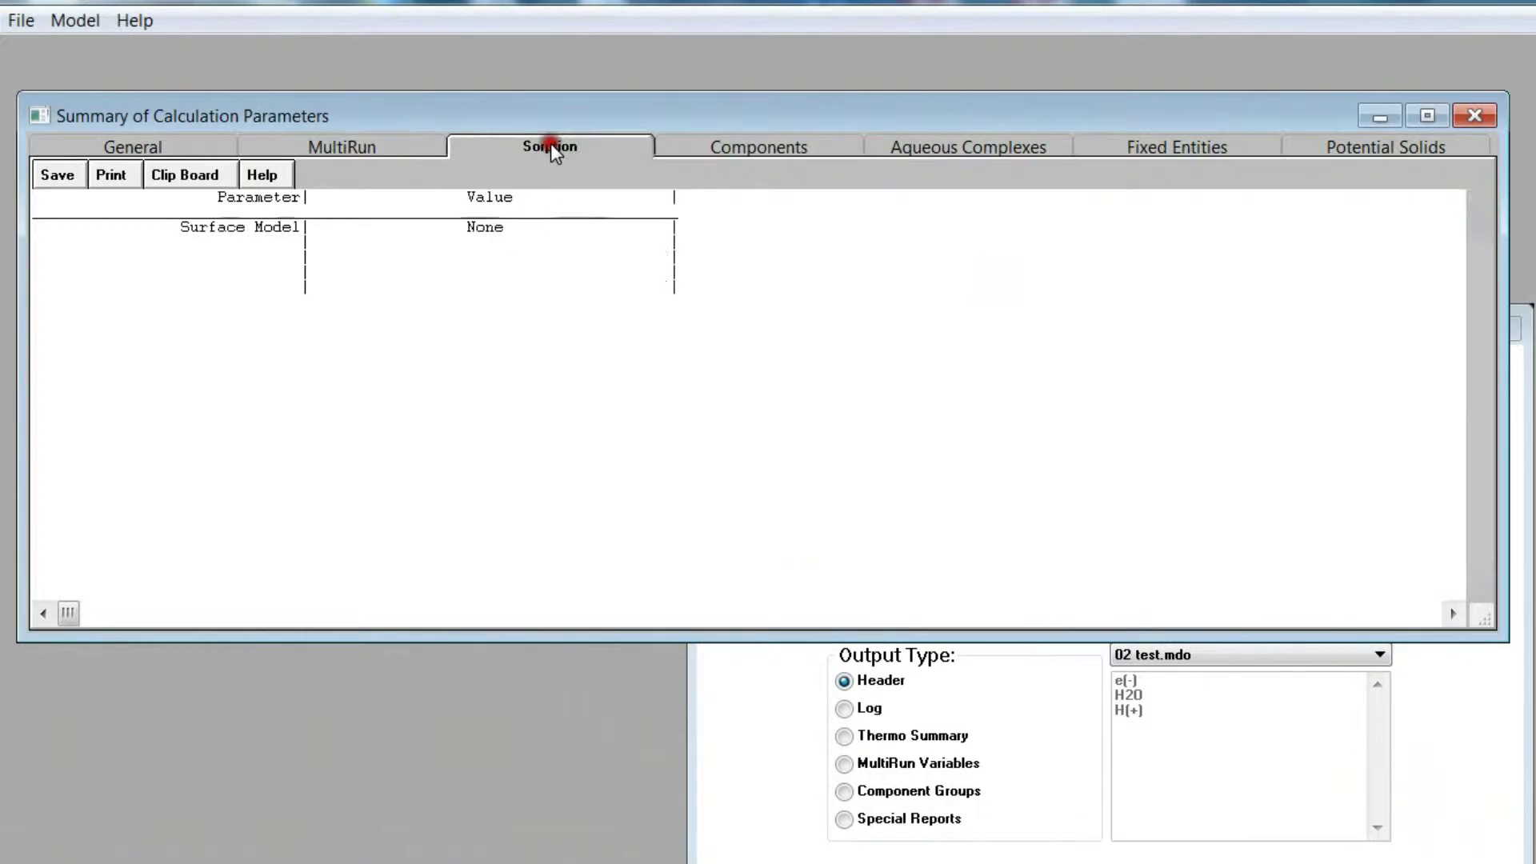
click(760, 149)
click(960, 151)
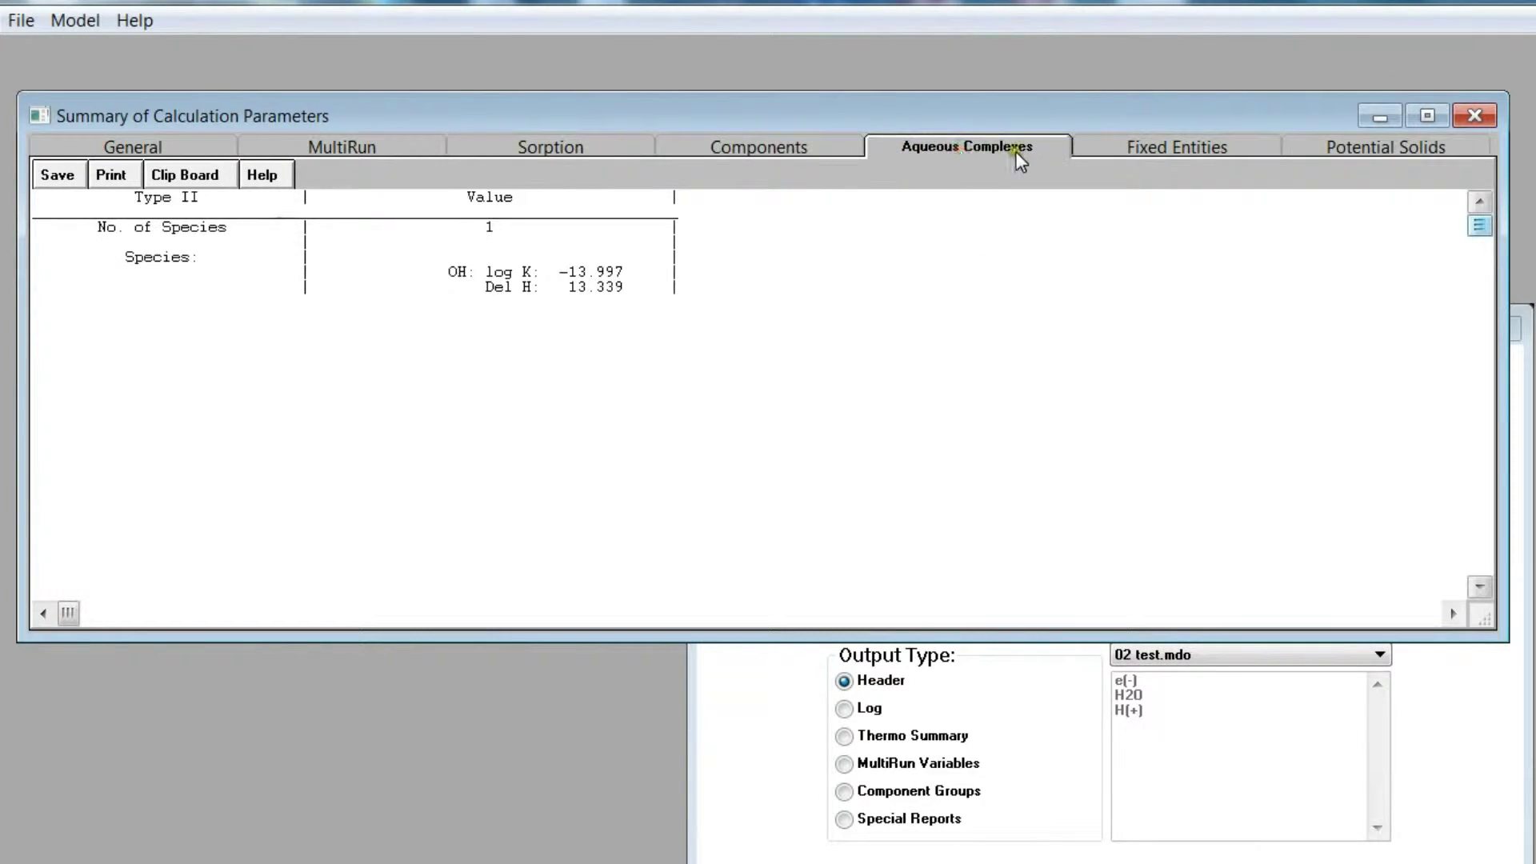
click(1163, 147)
click(1336, 142)
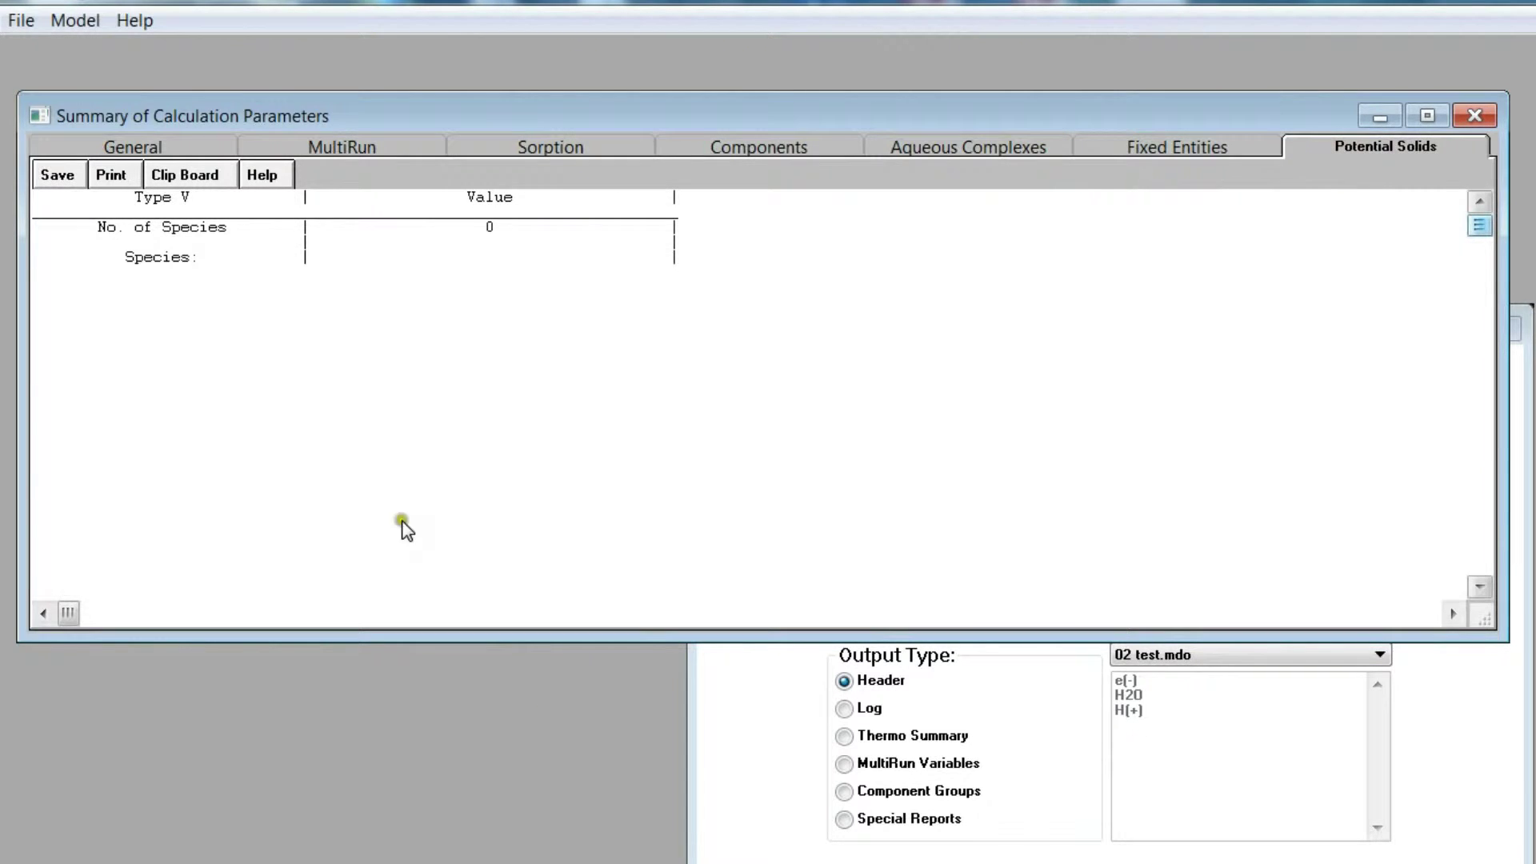
click(136, 147)
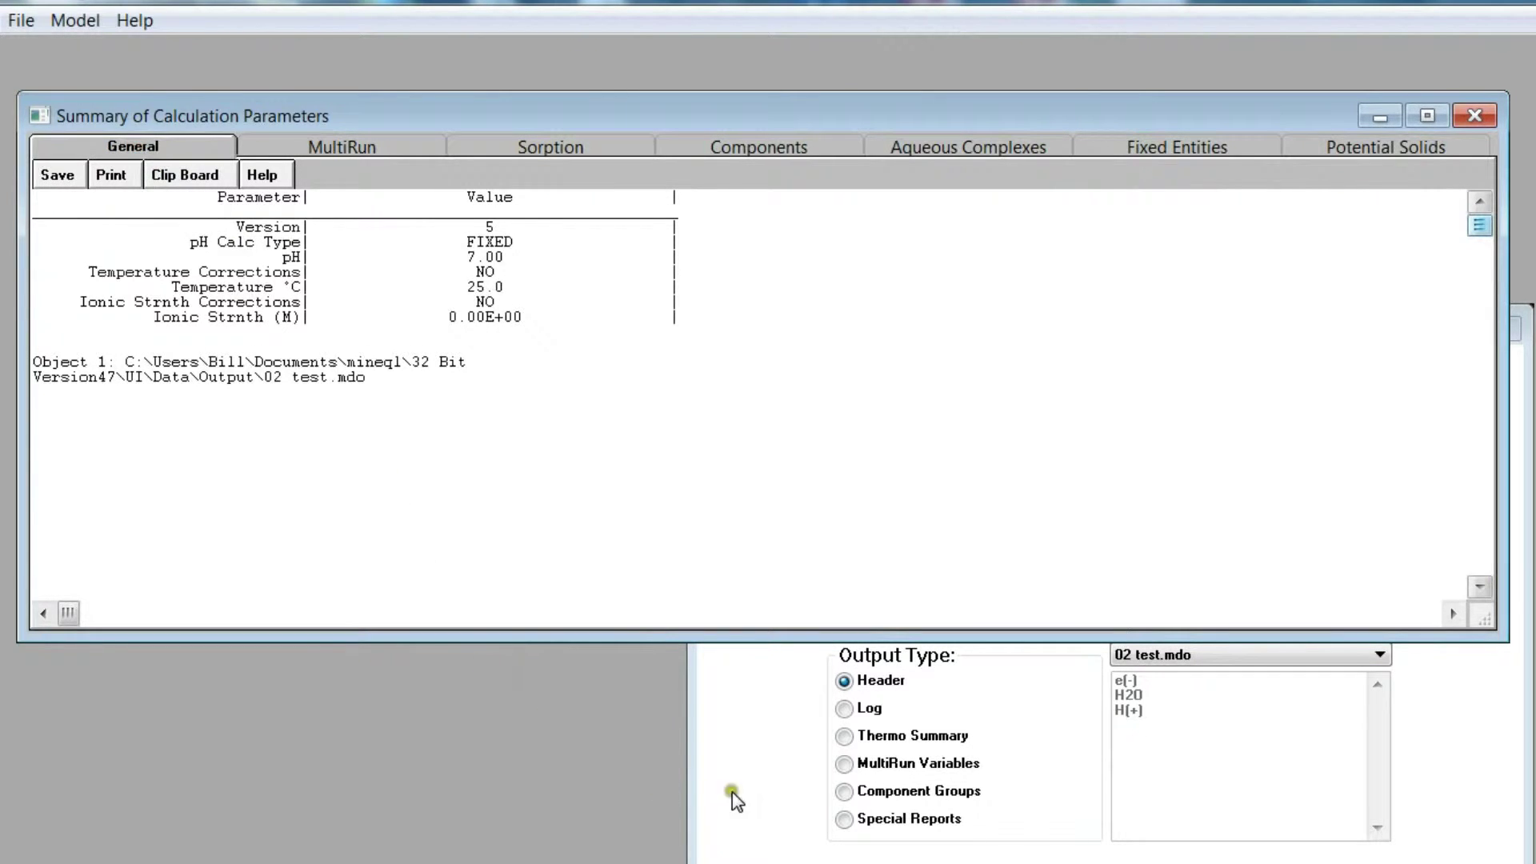
Step: Display the log of 02 test.mdo and the thermodynamic summary of Al gibbsite fixed solid.mdo, enlarging the summary window
click(847, 709)
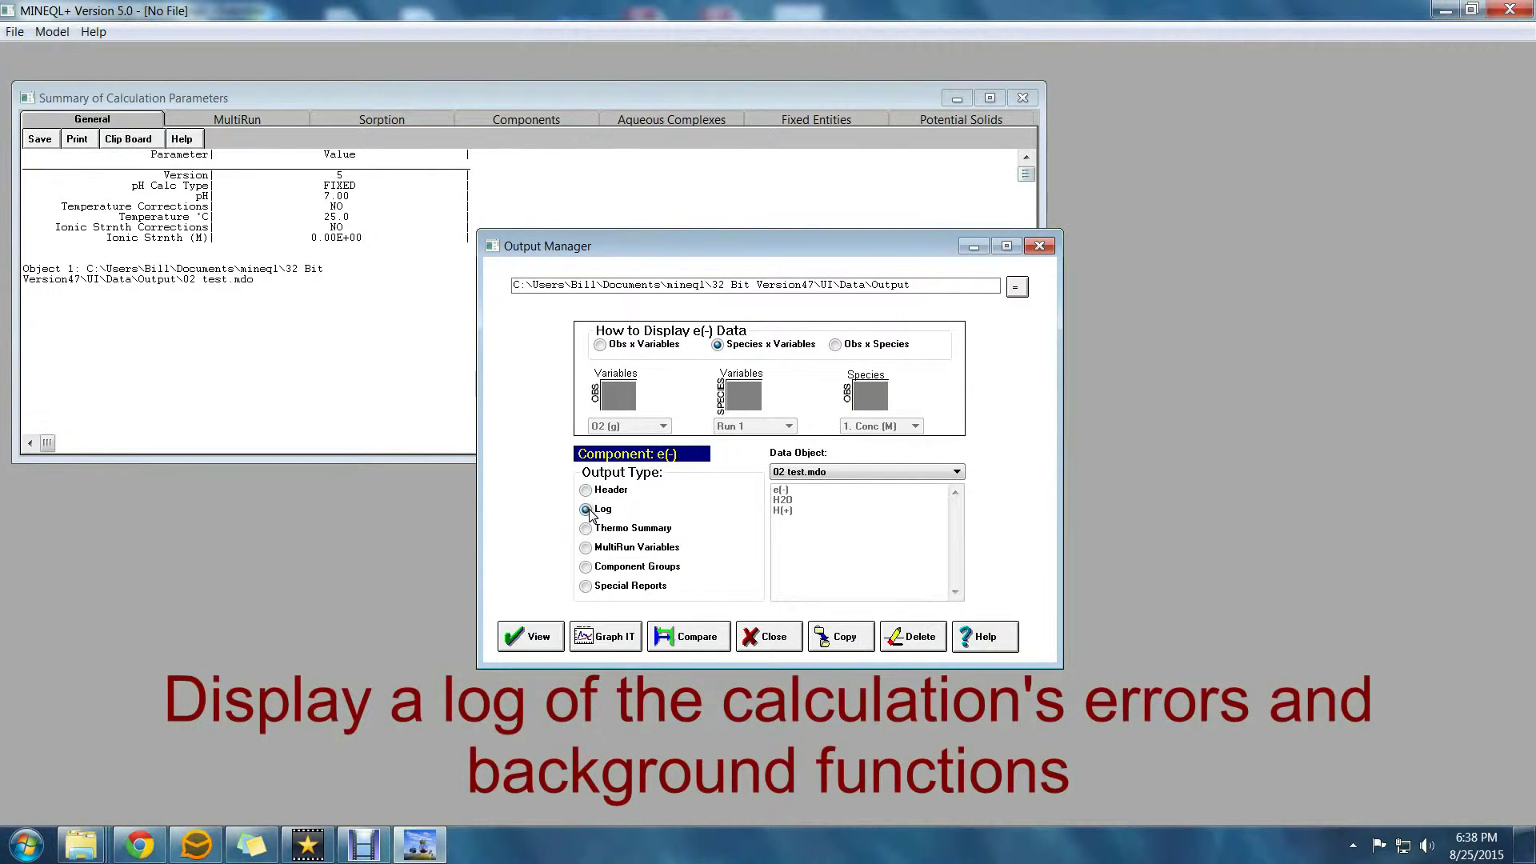
click(538, 634)
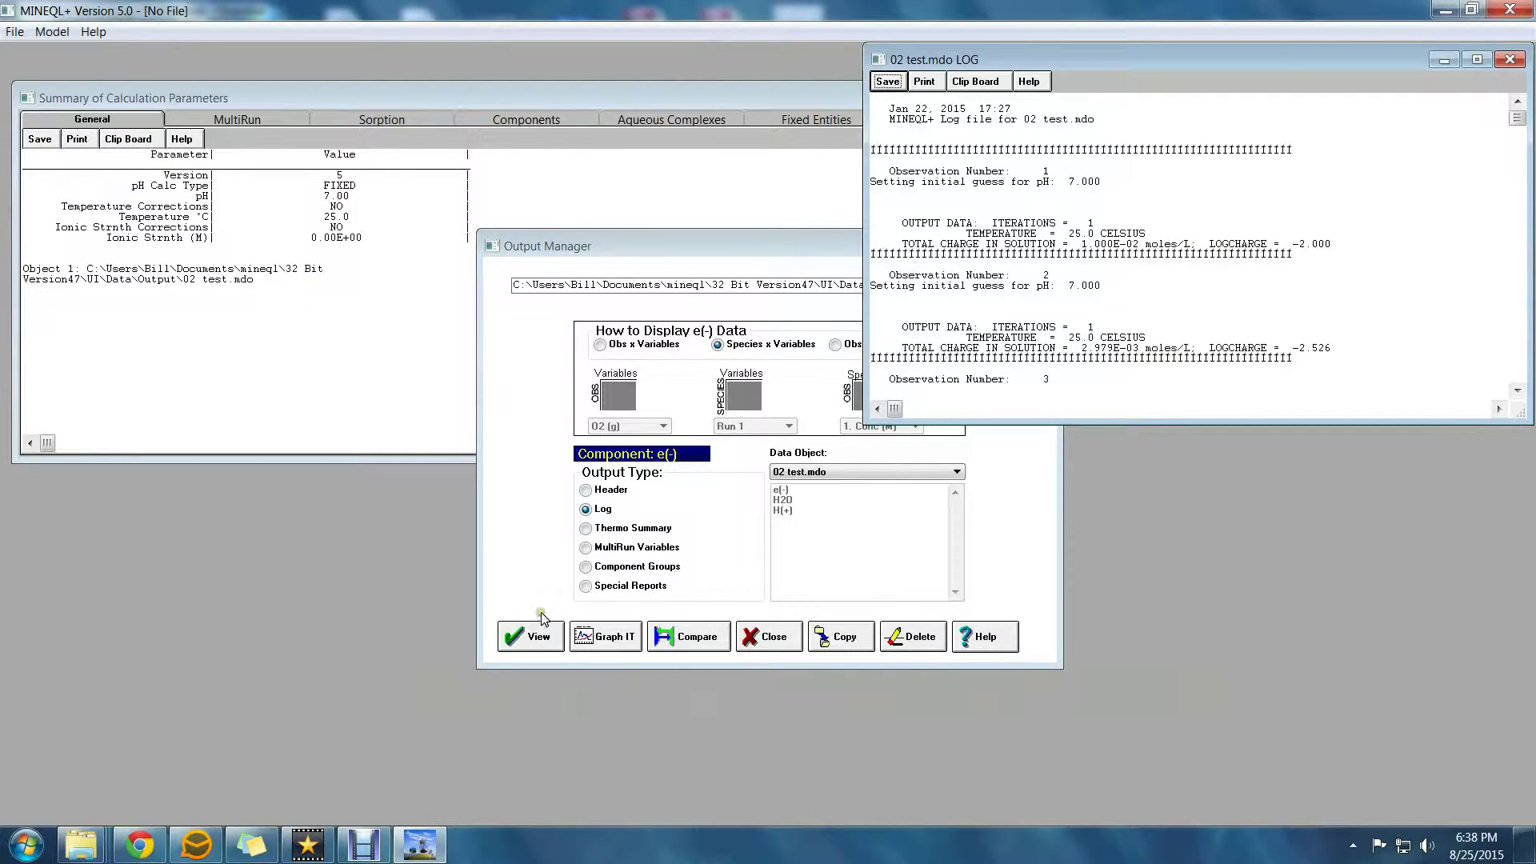
click(586, 529)
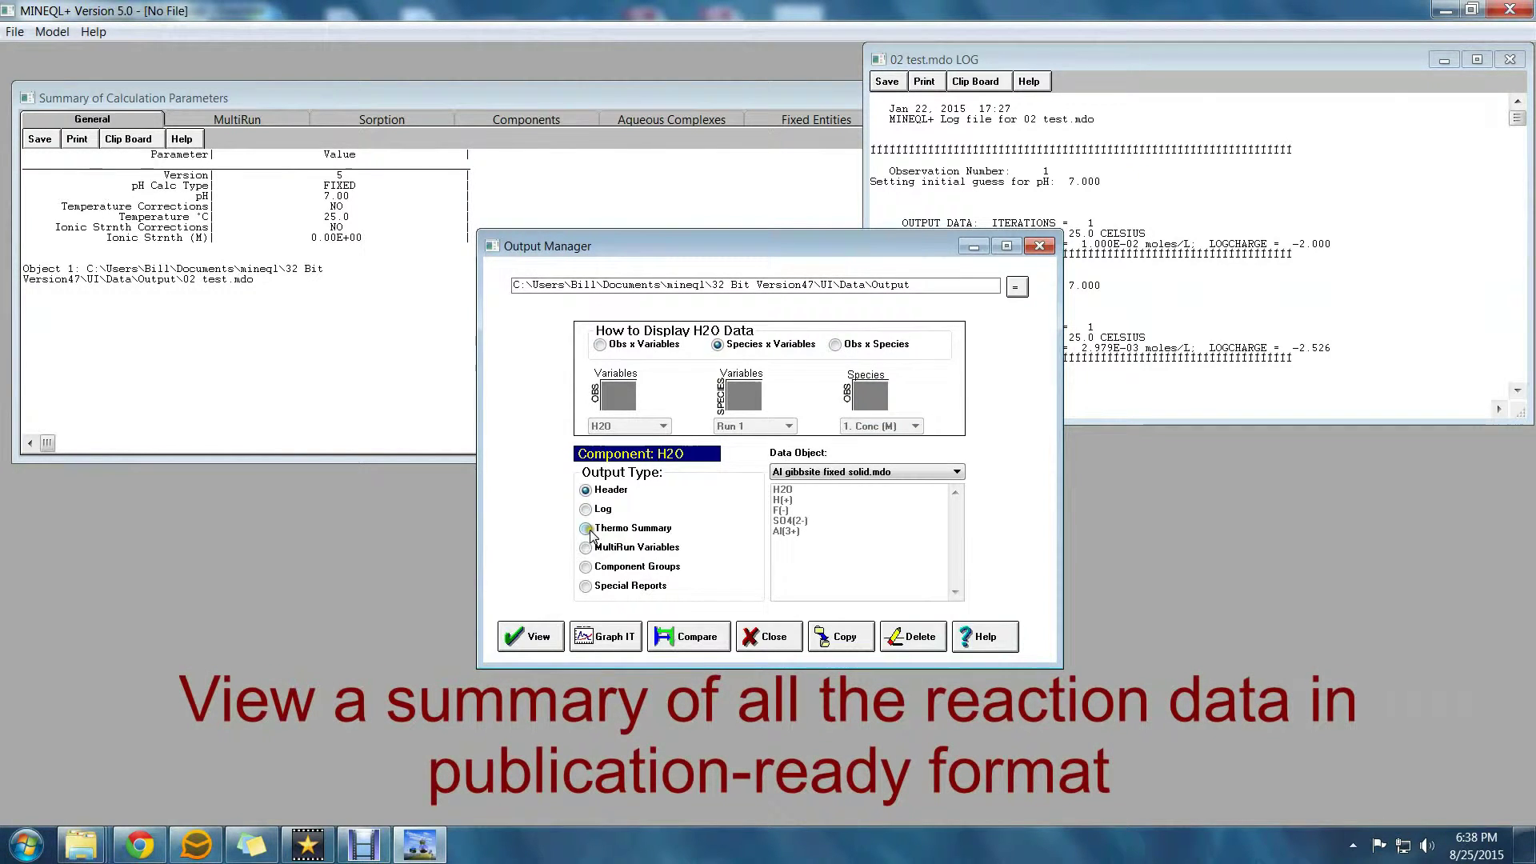
click(587, 530)
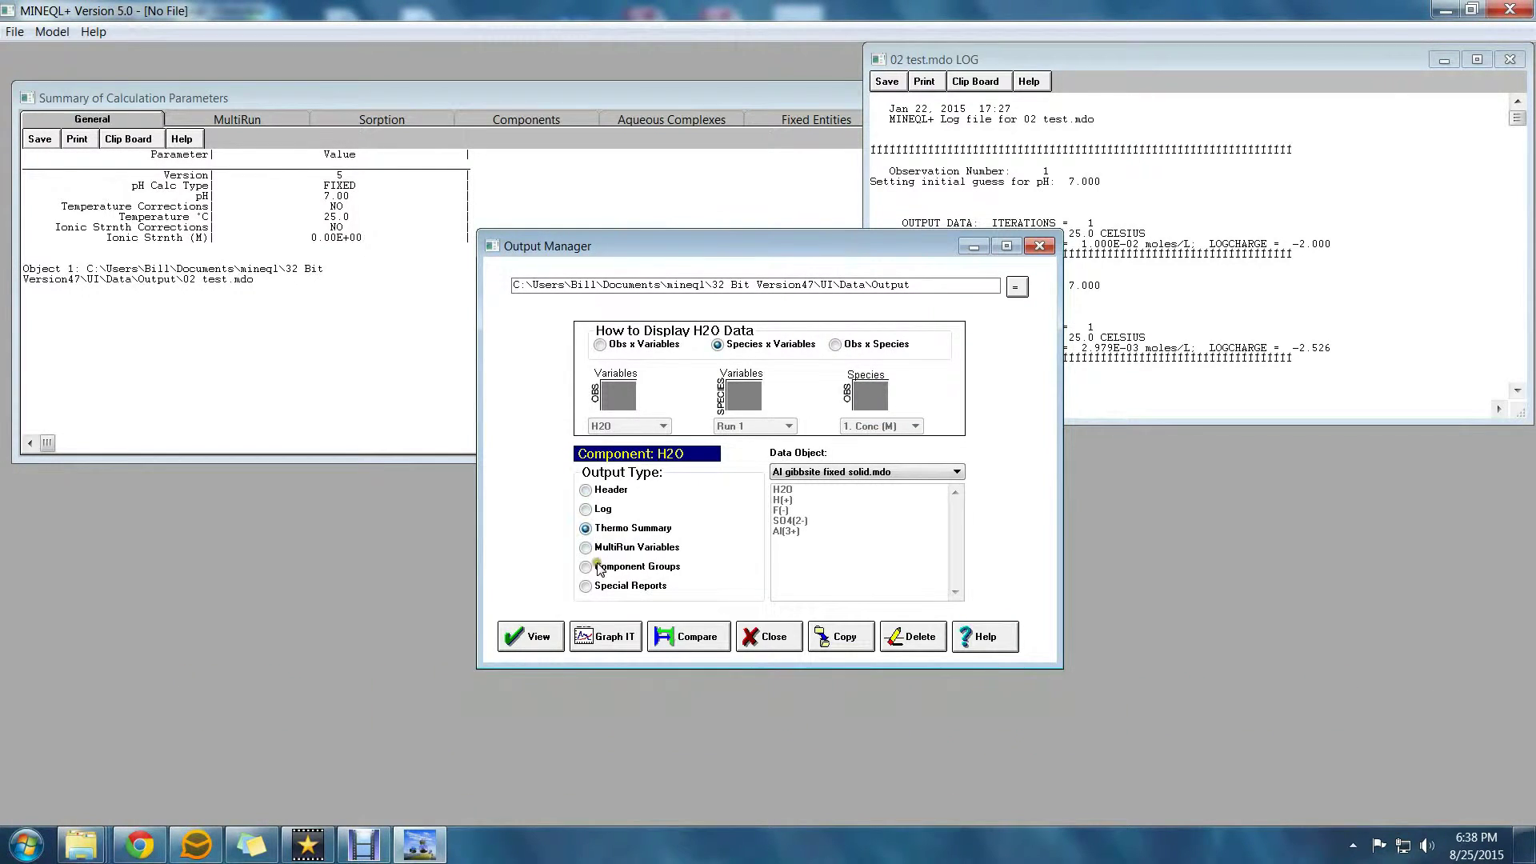
click(535, 636)
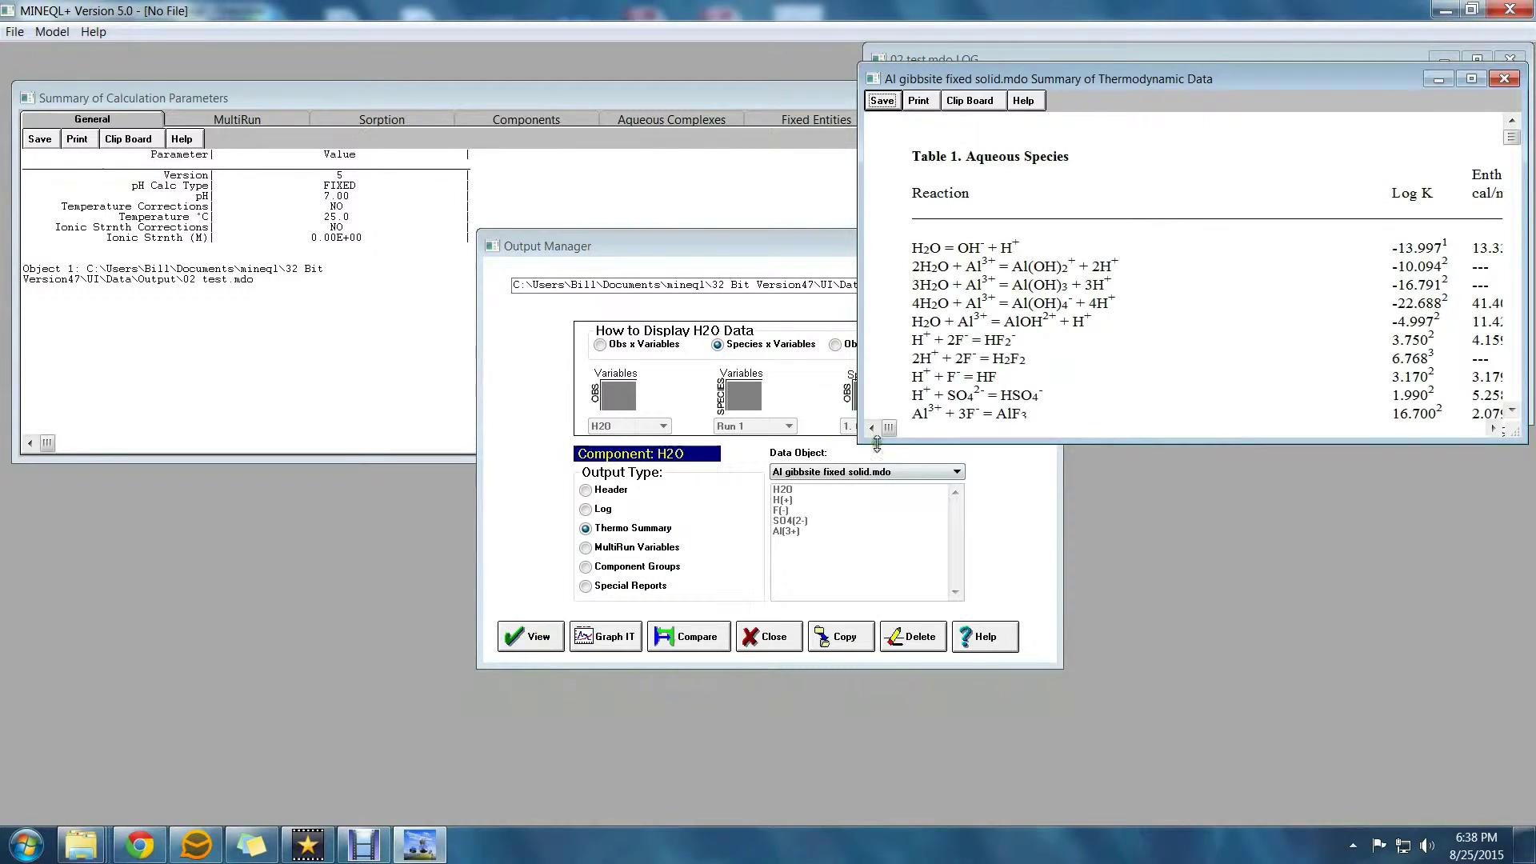
drag(862, 439, 632, 705)
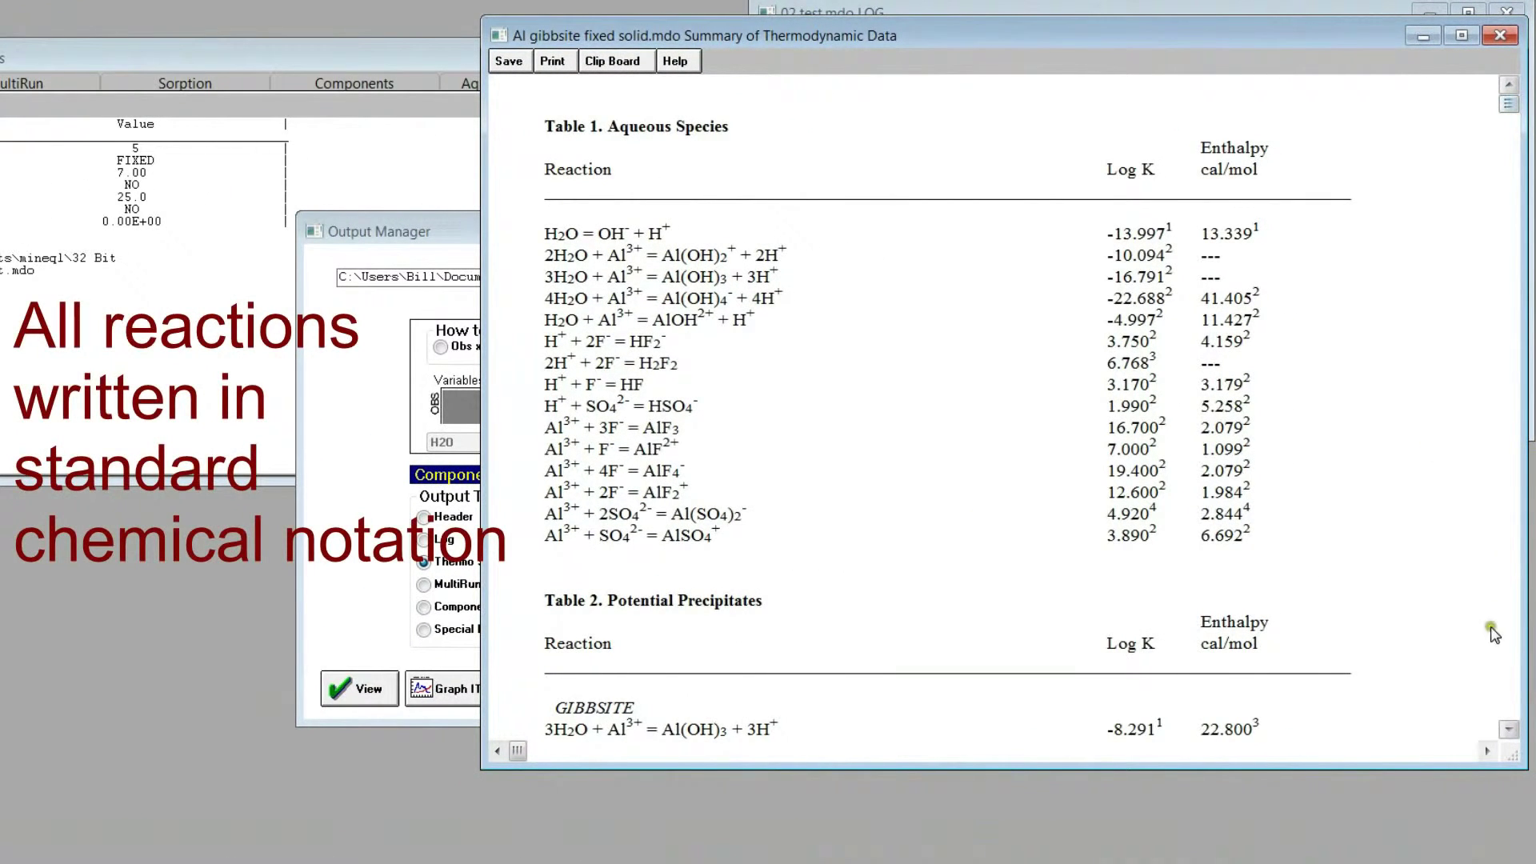
Step: Examine the potential precipitates, the species excluded from mass balance and the literature references in the thermodynamic summary
click(1509, 729)
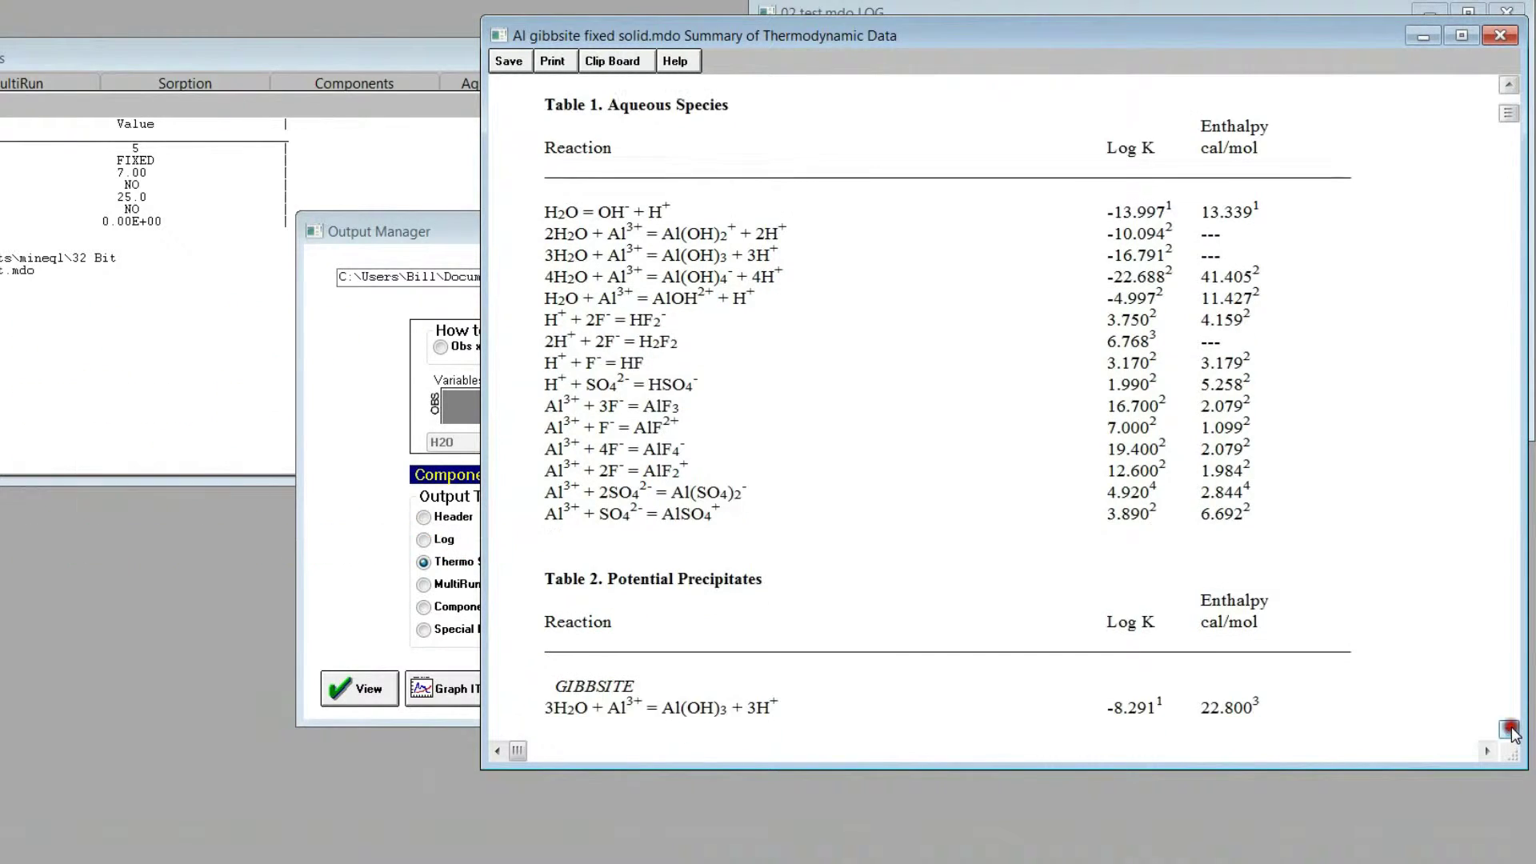
click(1509, 730)
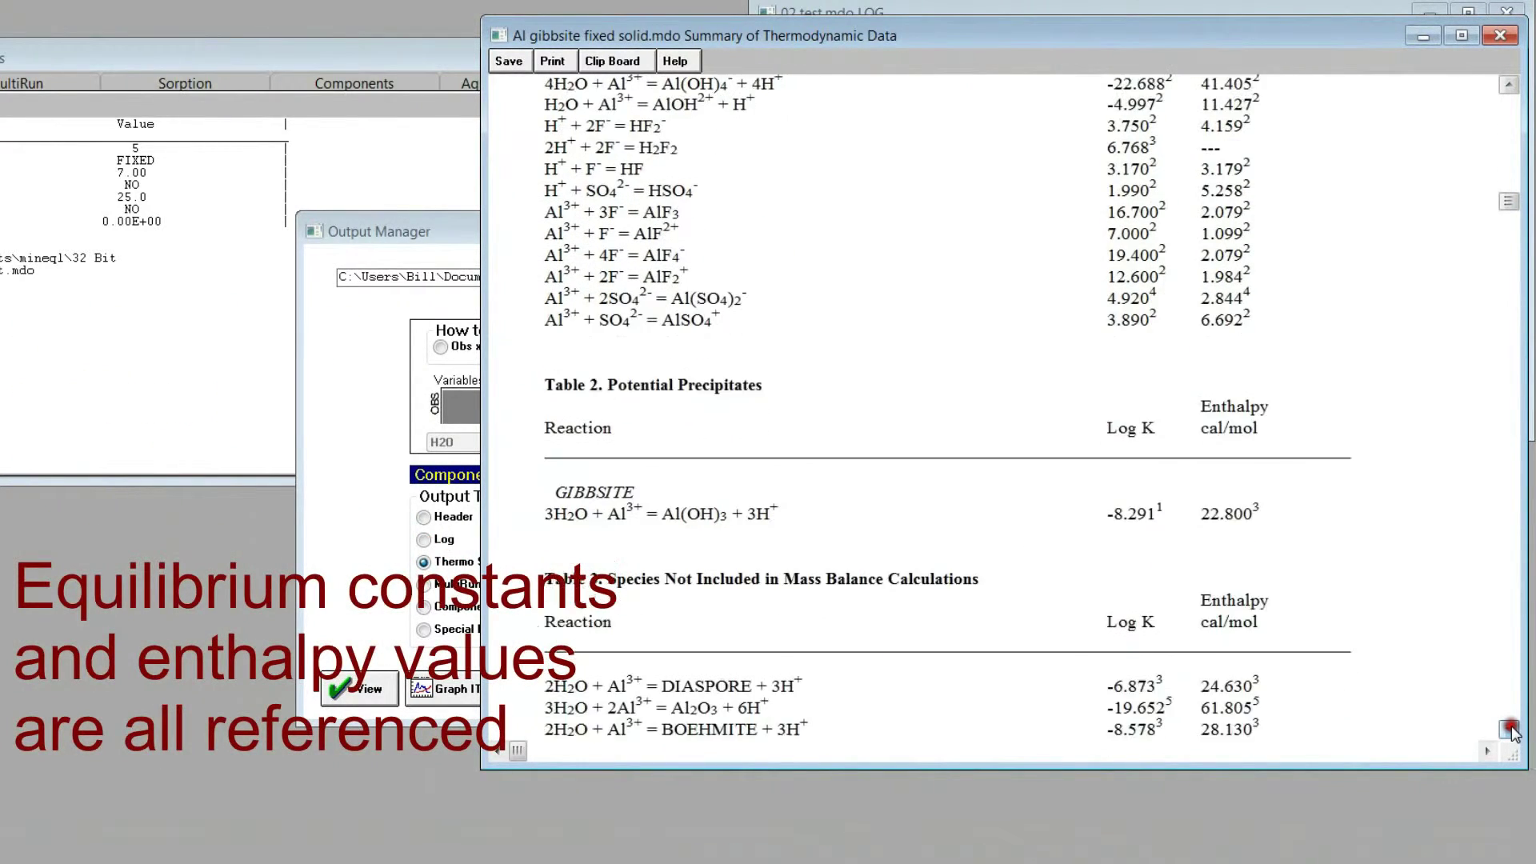
click(1509, 730)
click(1509, 730)
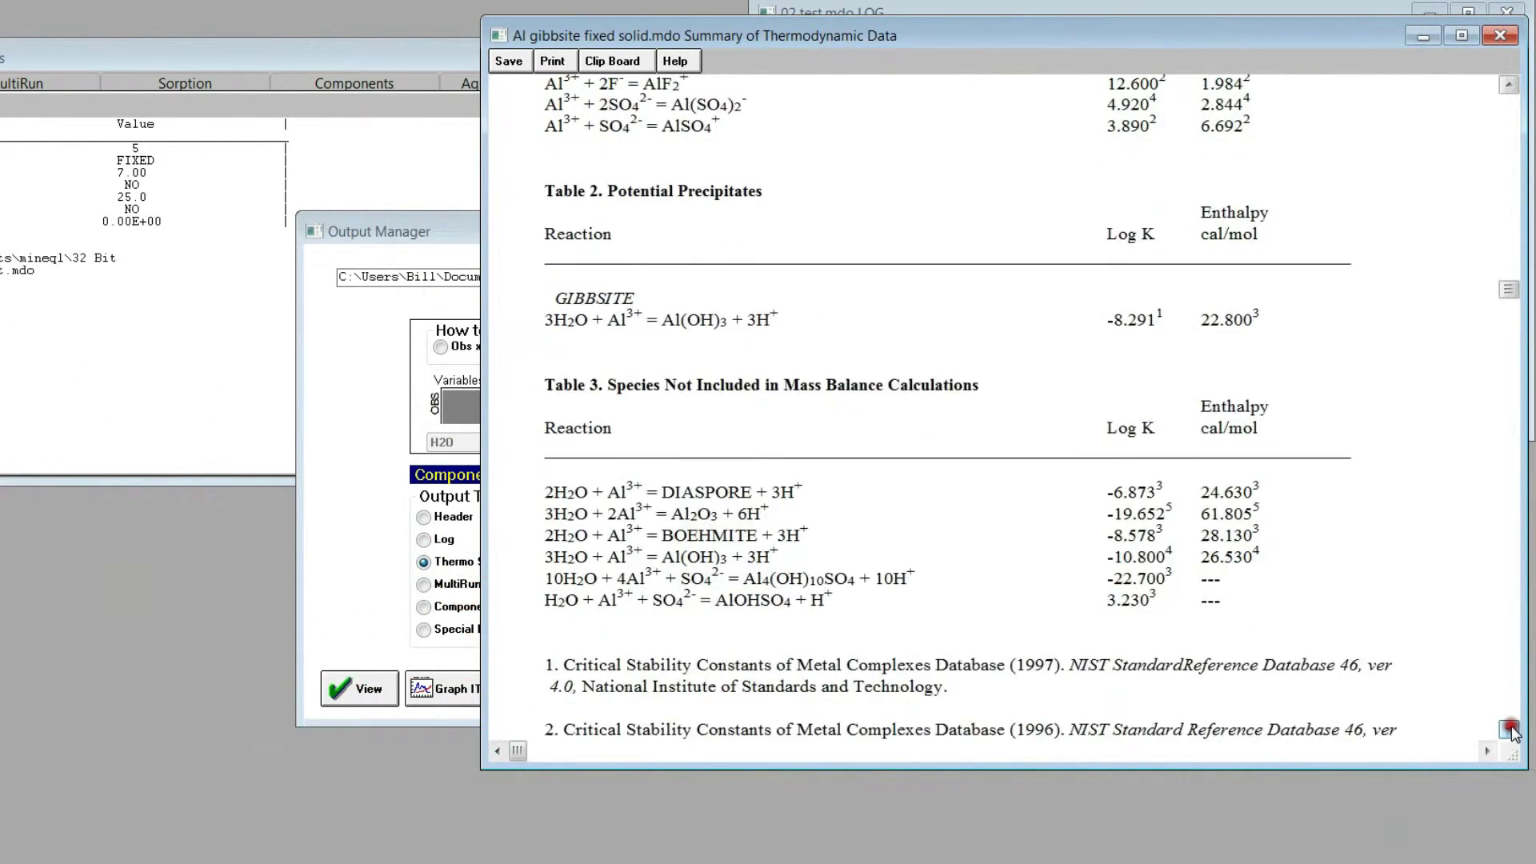
click(1509, 730)
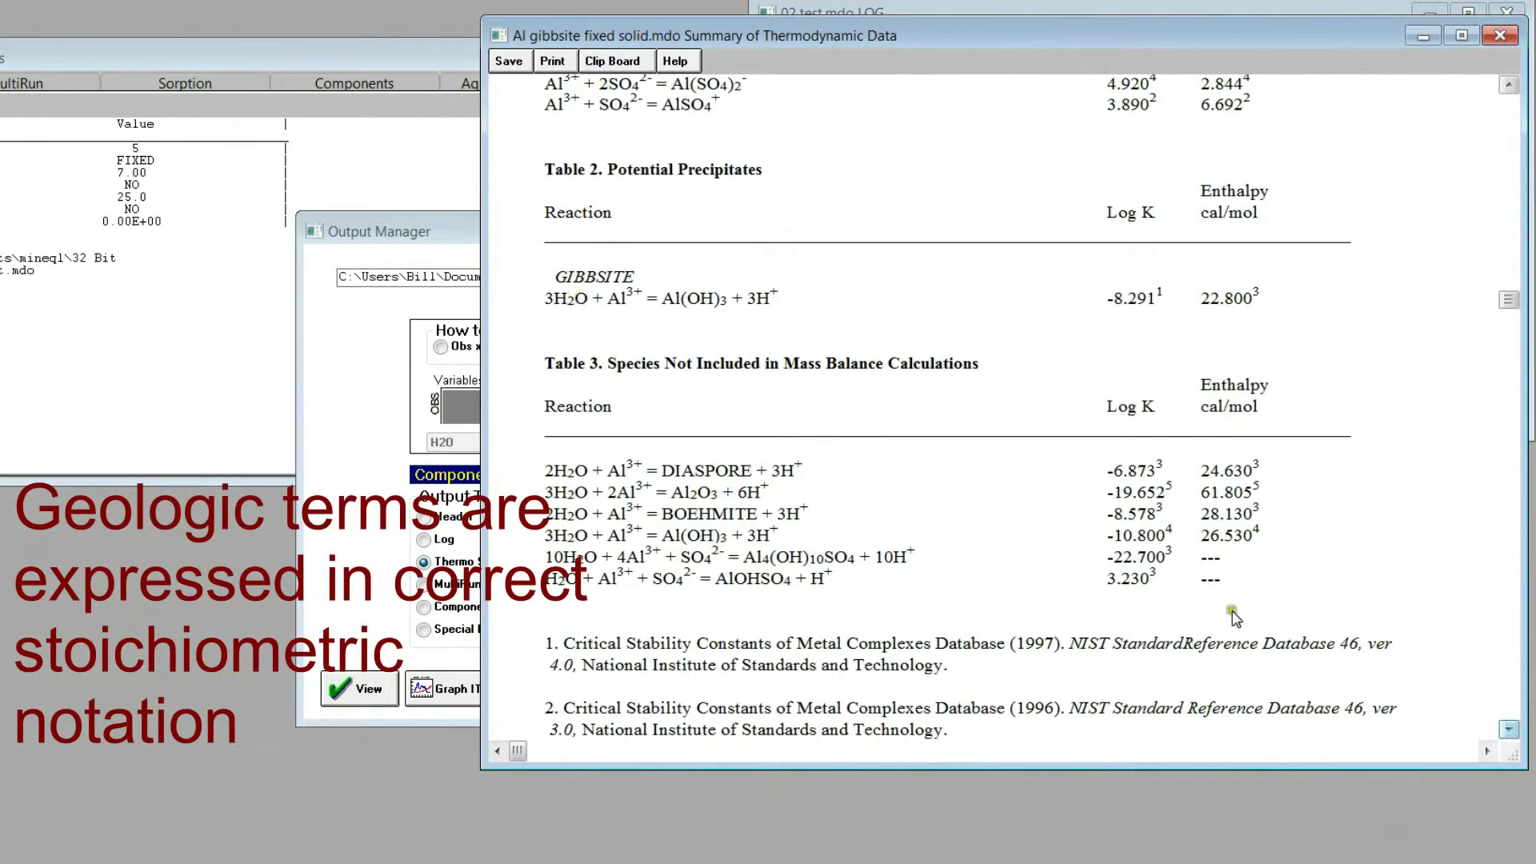
click(1509, 730)
click(1508, 729)
click(1509, 730)
click(1509, 730)
click(1509, 730)
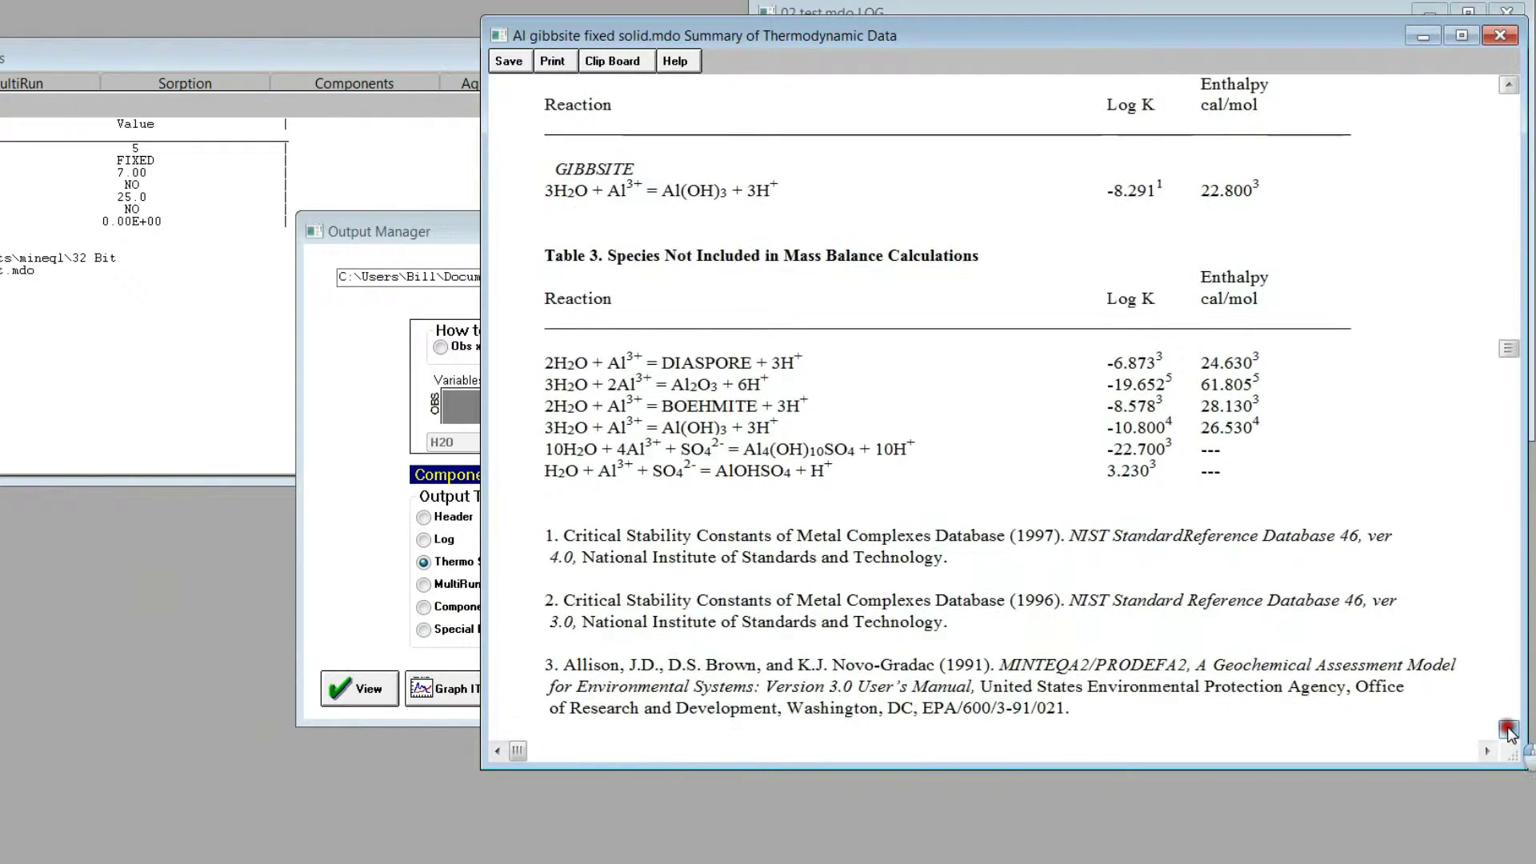
click(1509, 730)
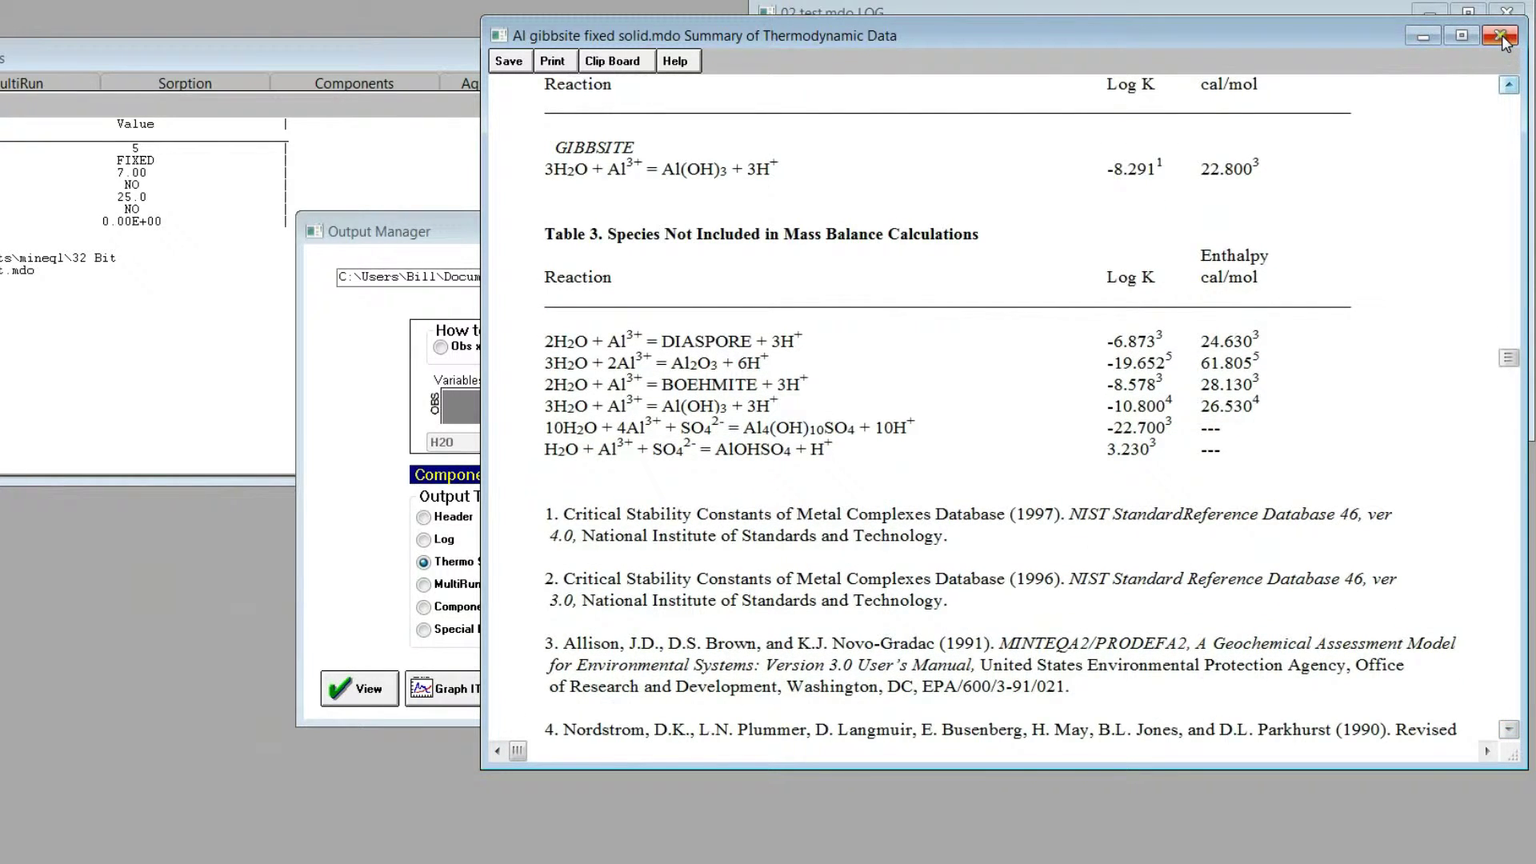
Step: View the Al(3+) component group data for Run 1 of Al gibbsite fixed solid.mdo and widen the table to show all columns
click(359, 356)
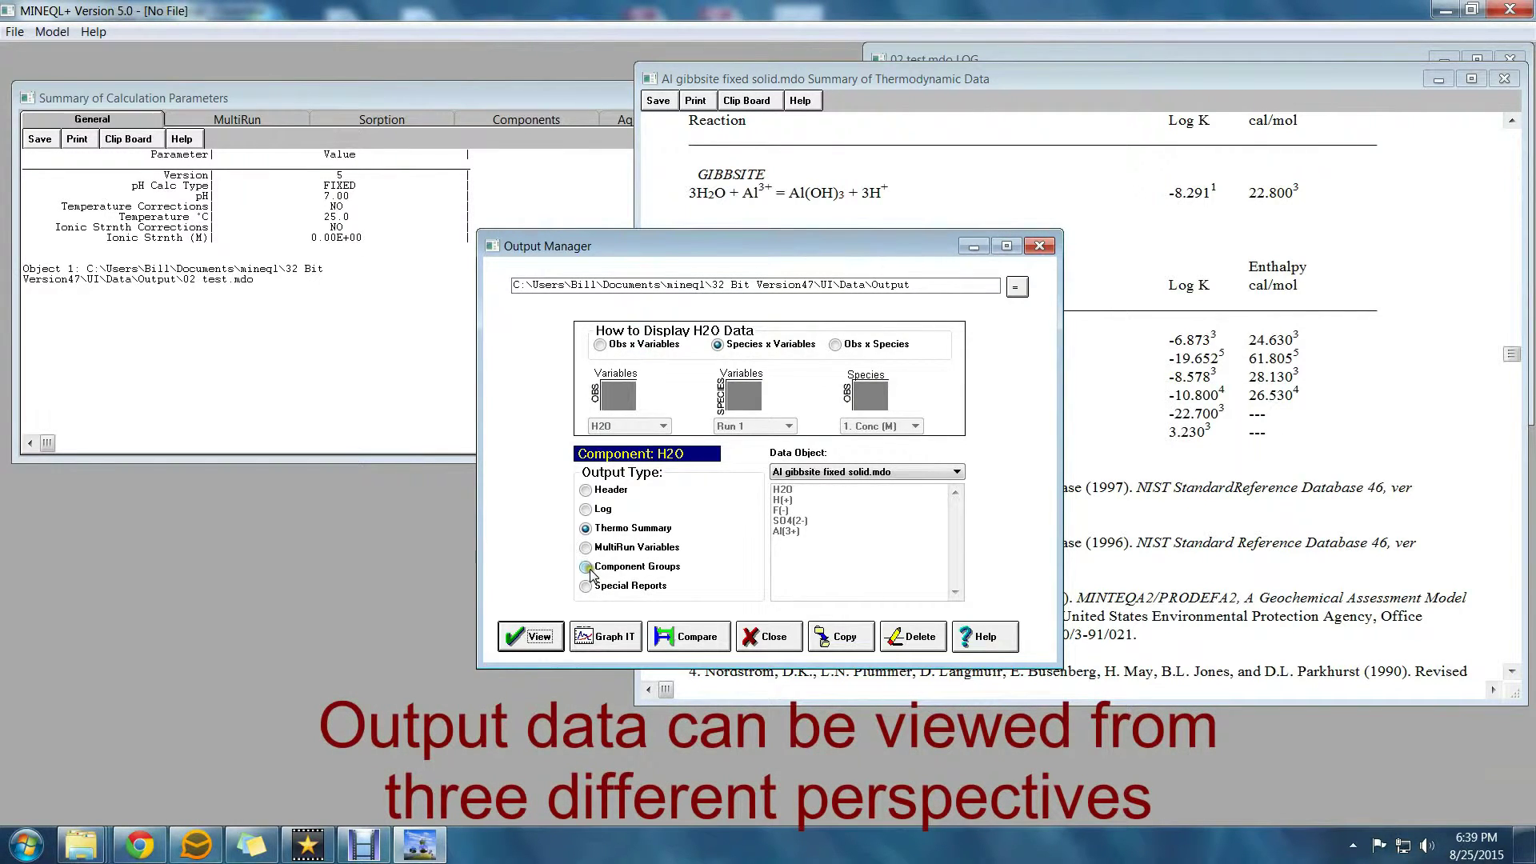
click(586, 567)
click(785, 531)
click(534, 636)
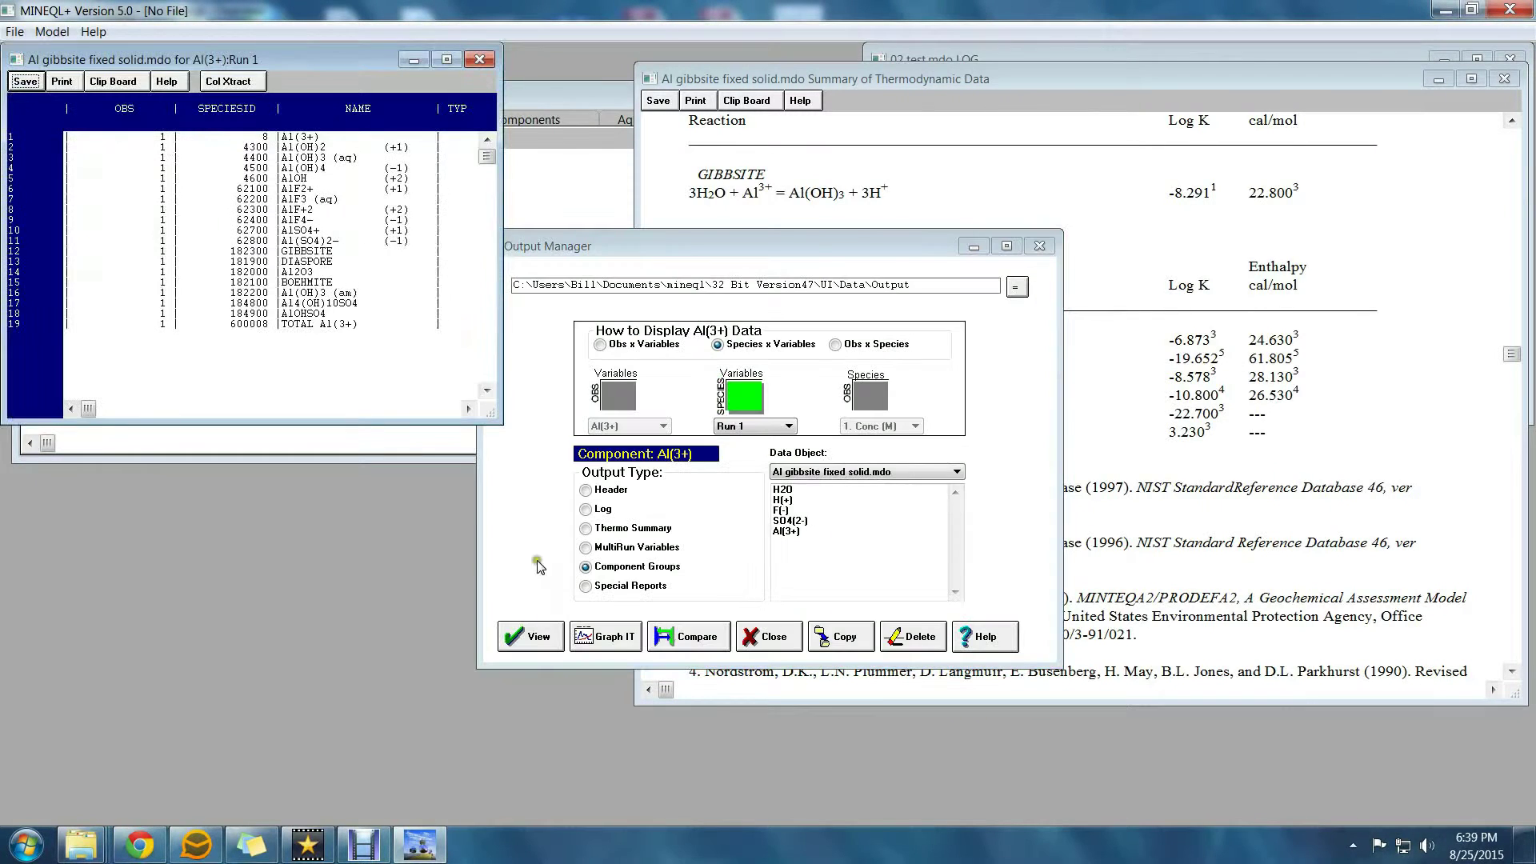
drag(499, 424, 1053, 464)
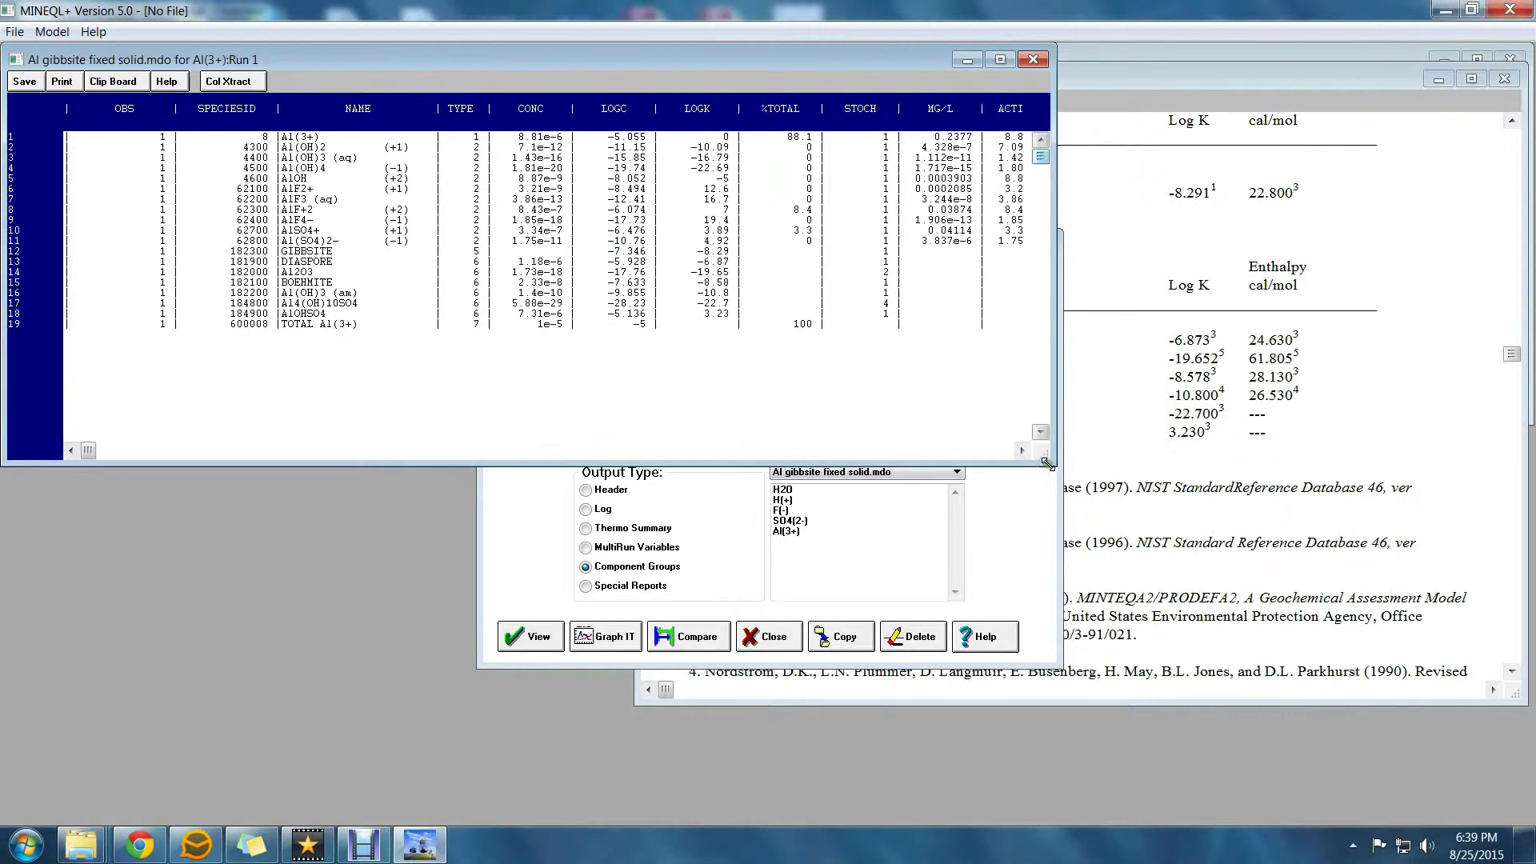
drag(1053, 464, 1289, 433)
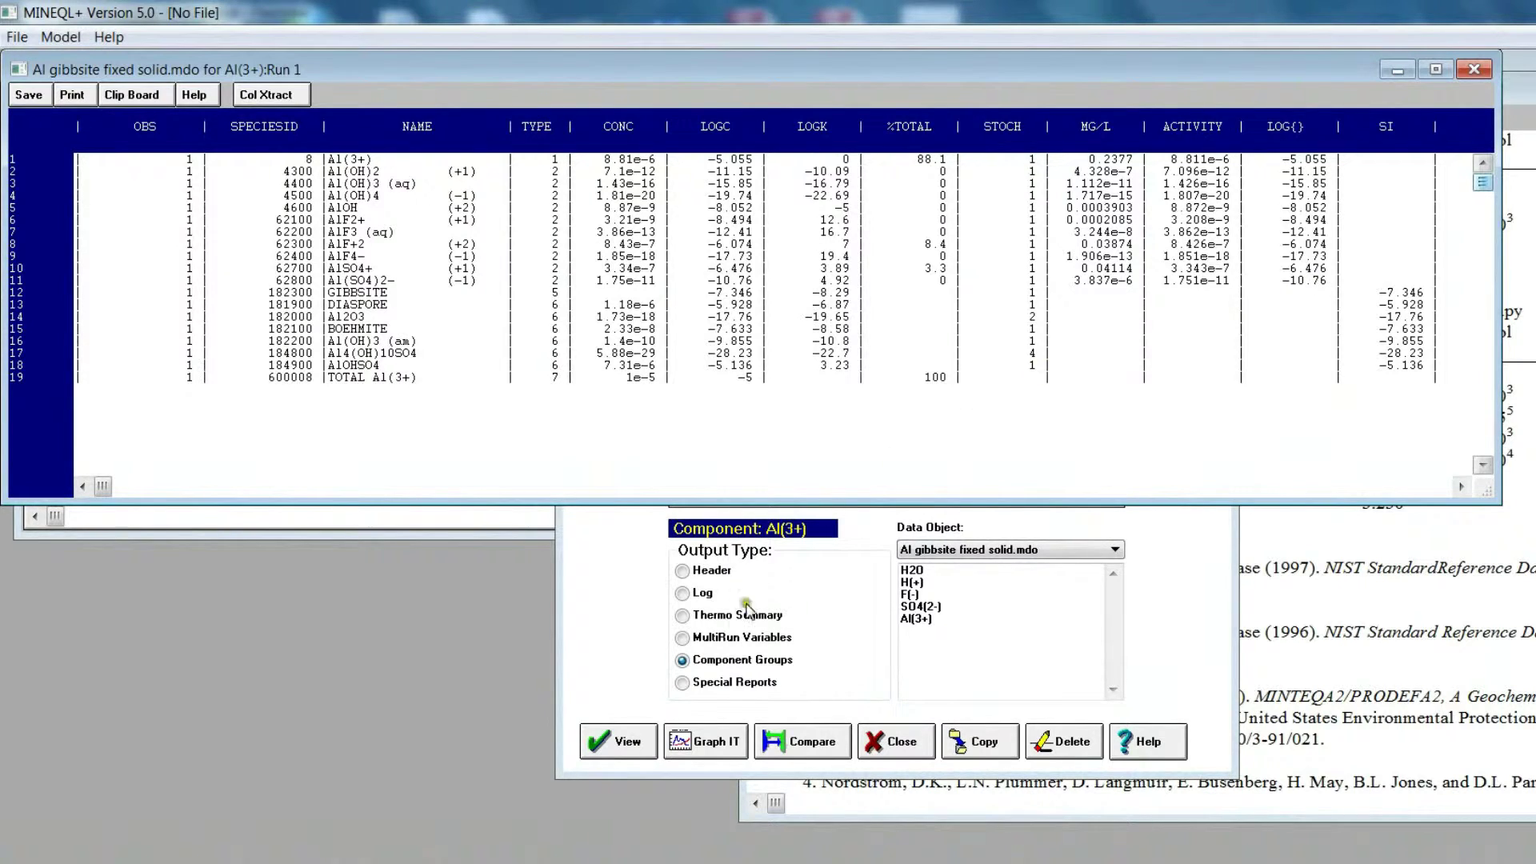
Step: Compare the calculation assumptions of Al gibbsite fixed solid.mdo with 14.mdo, examining the general, MultiRun, sorption and components sections
click(688, 702)
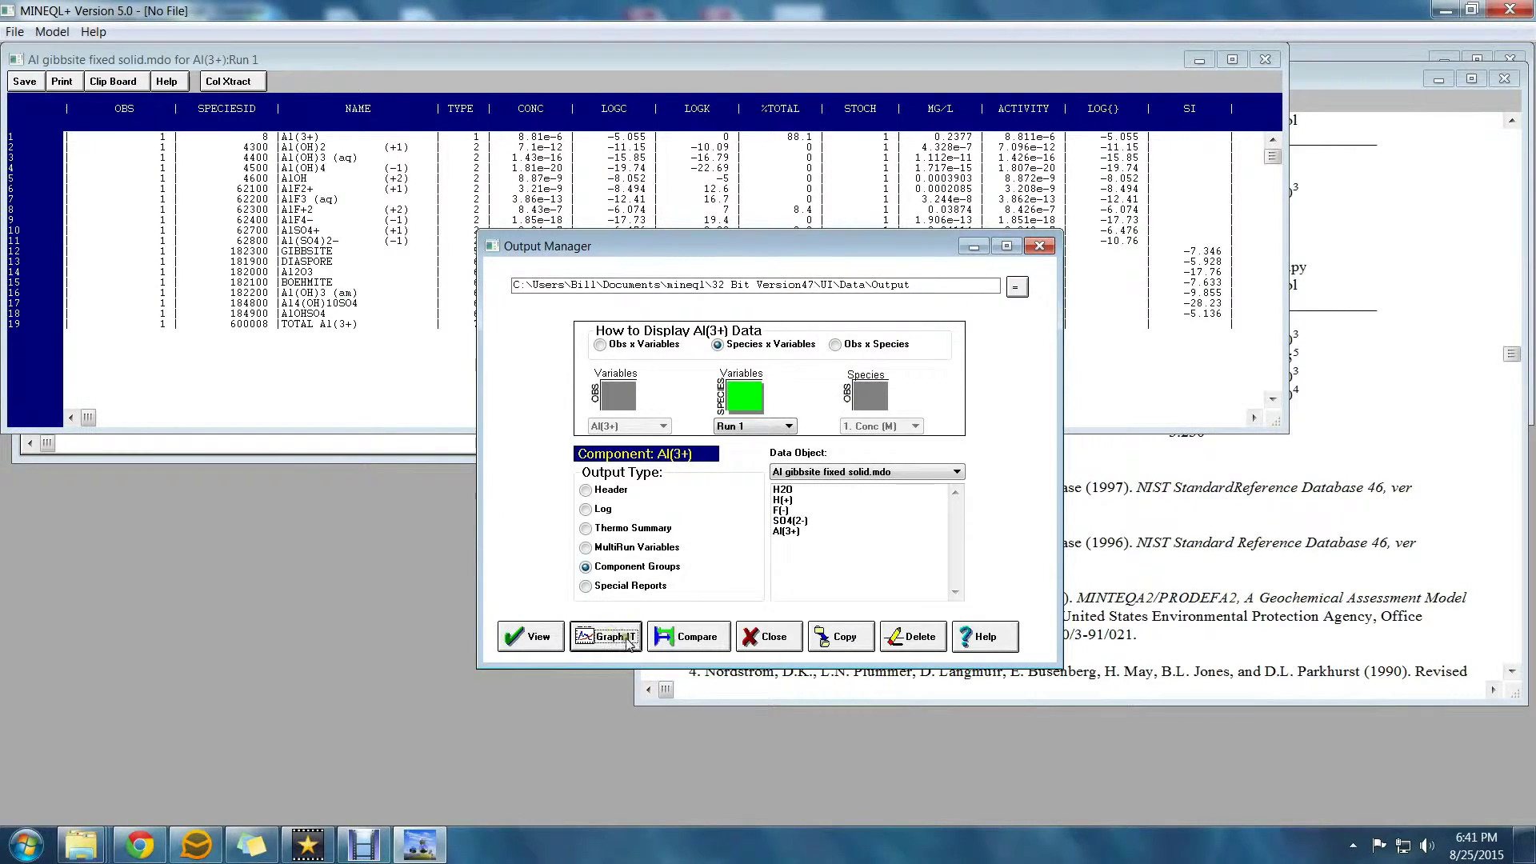
click(696, 640)
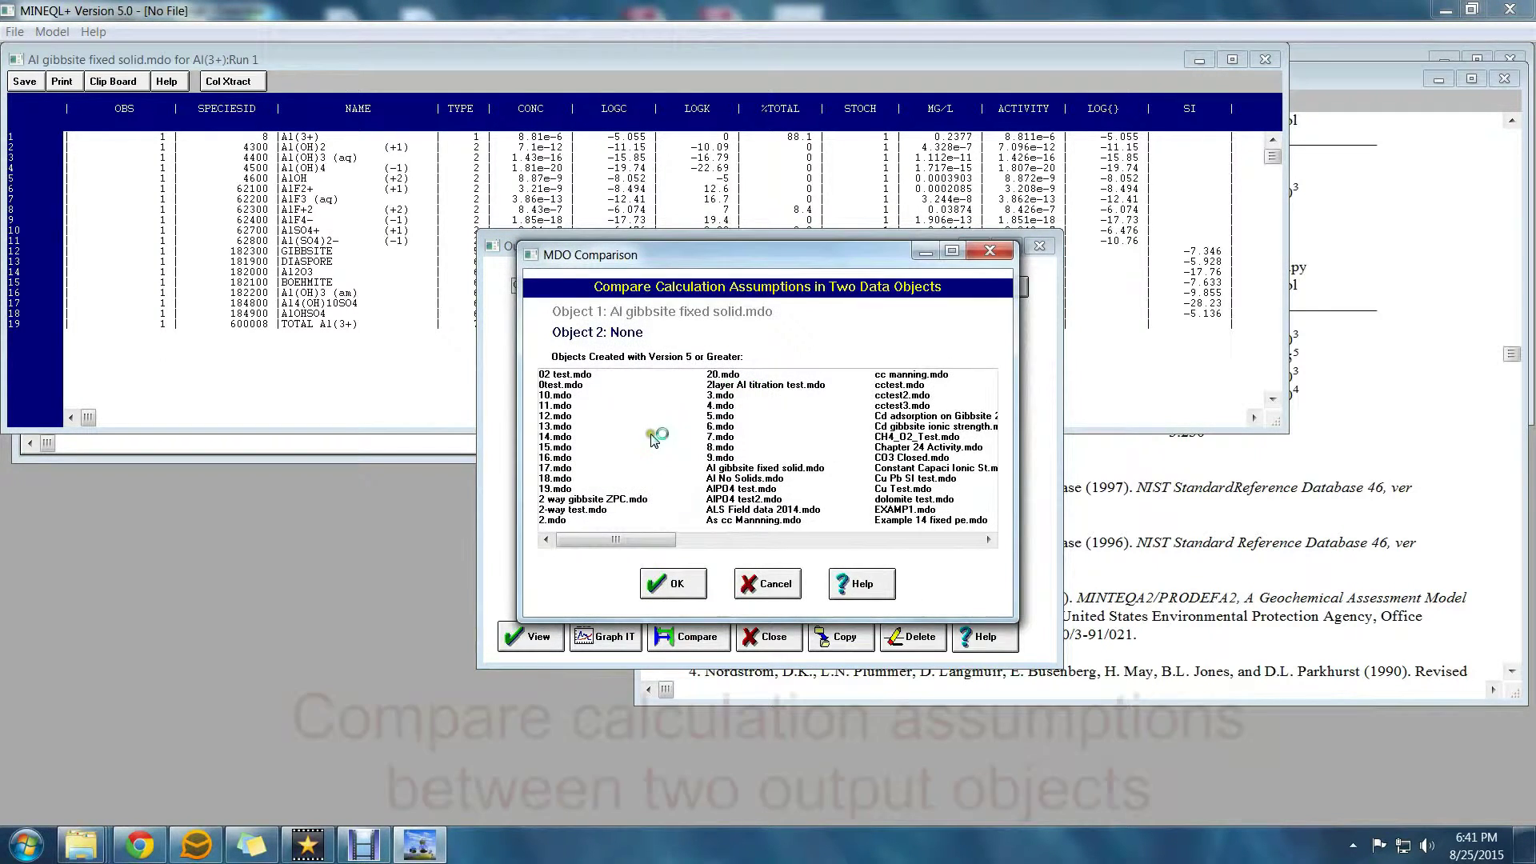
click(558, 438)
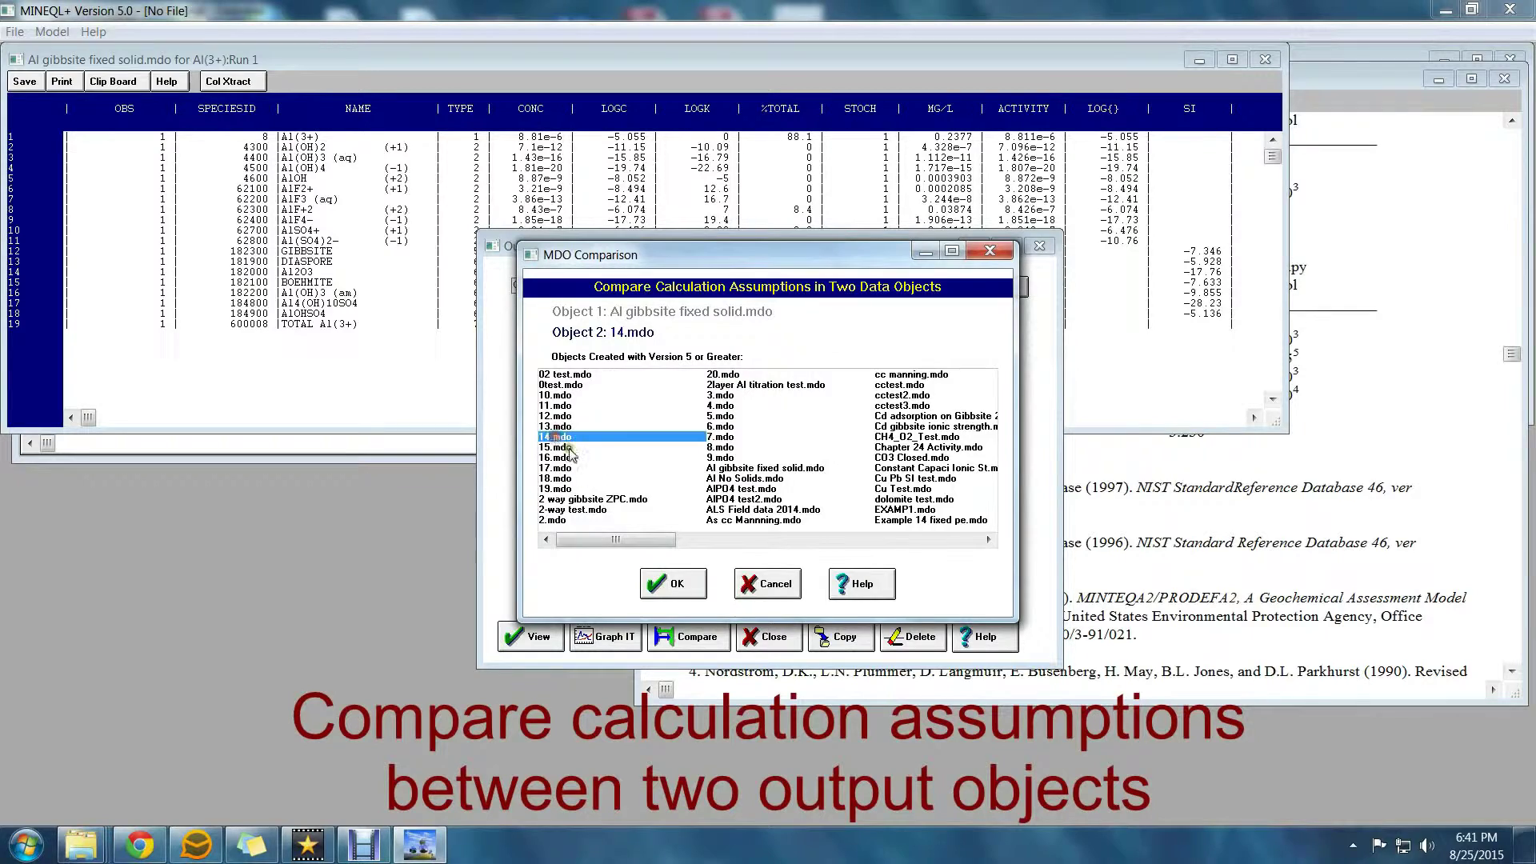
click(668, 584)
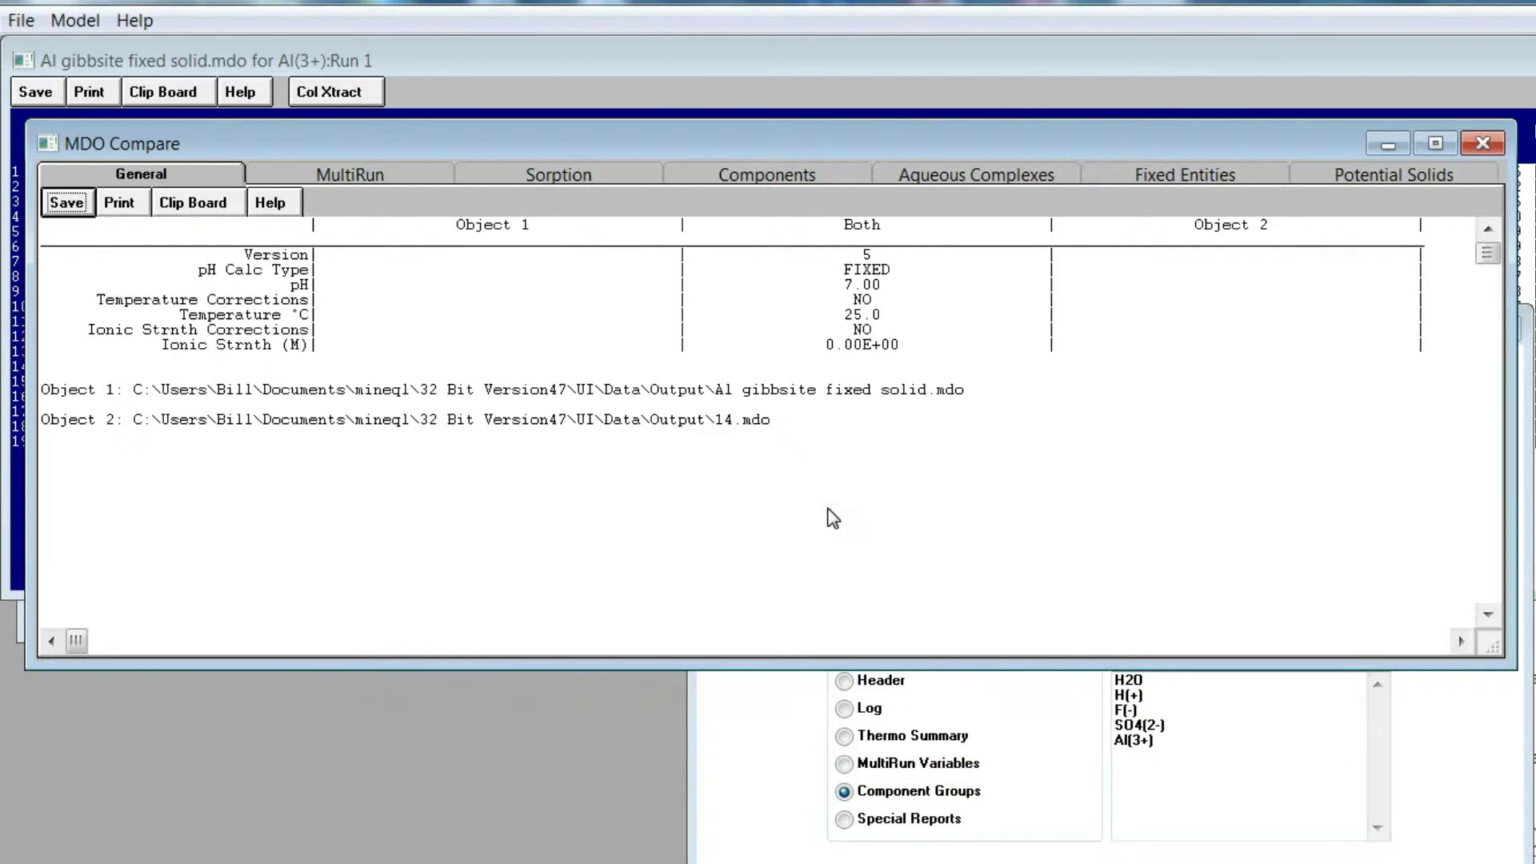
click(365, 175)
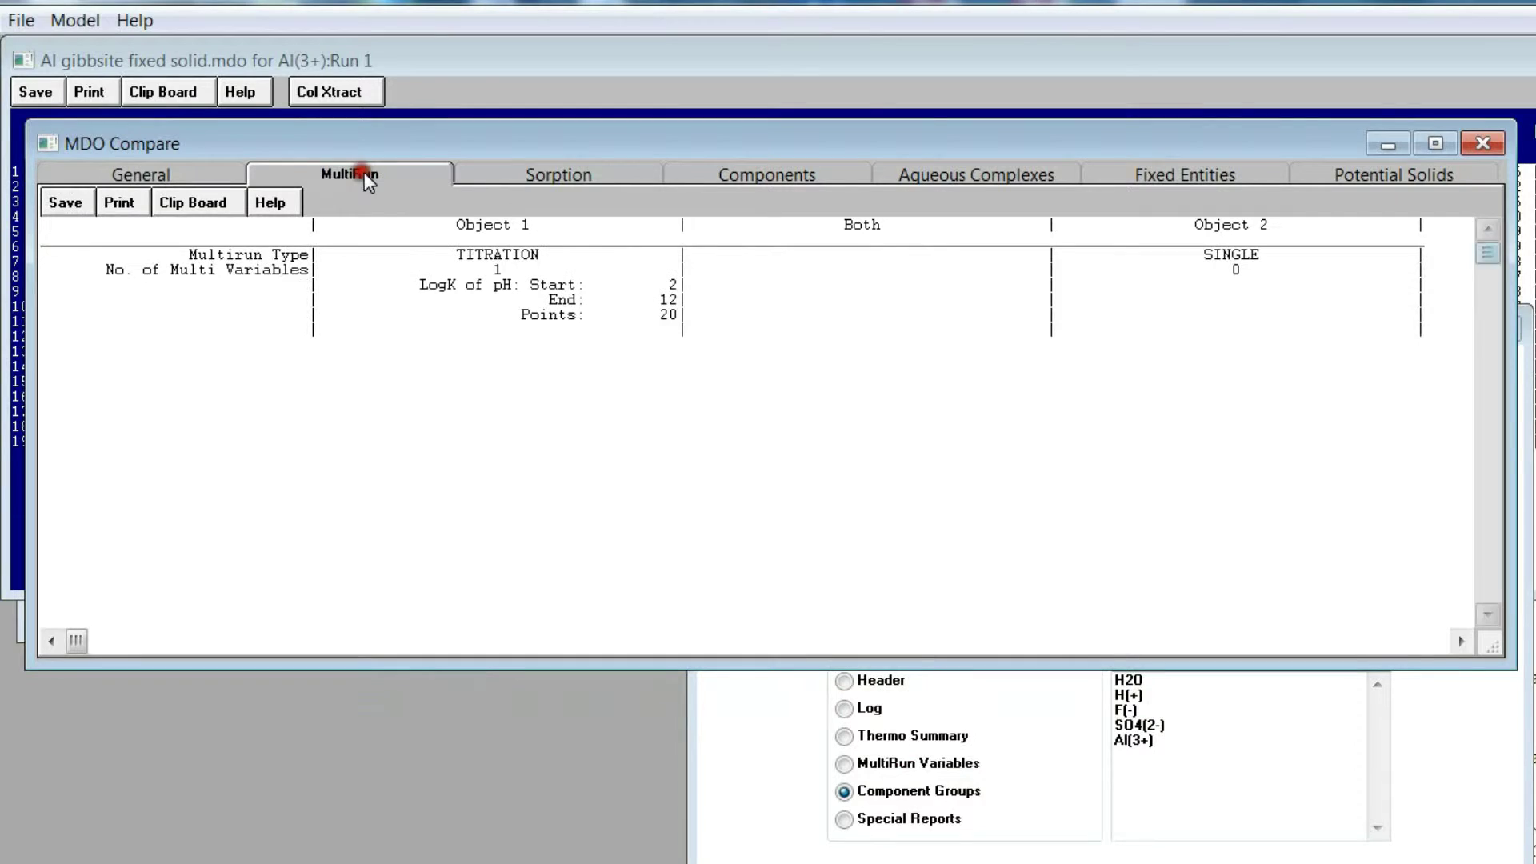
click(594, 163)
click(832, 169)
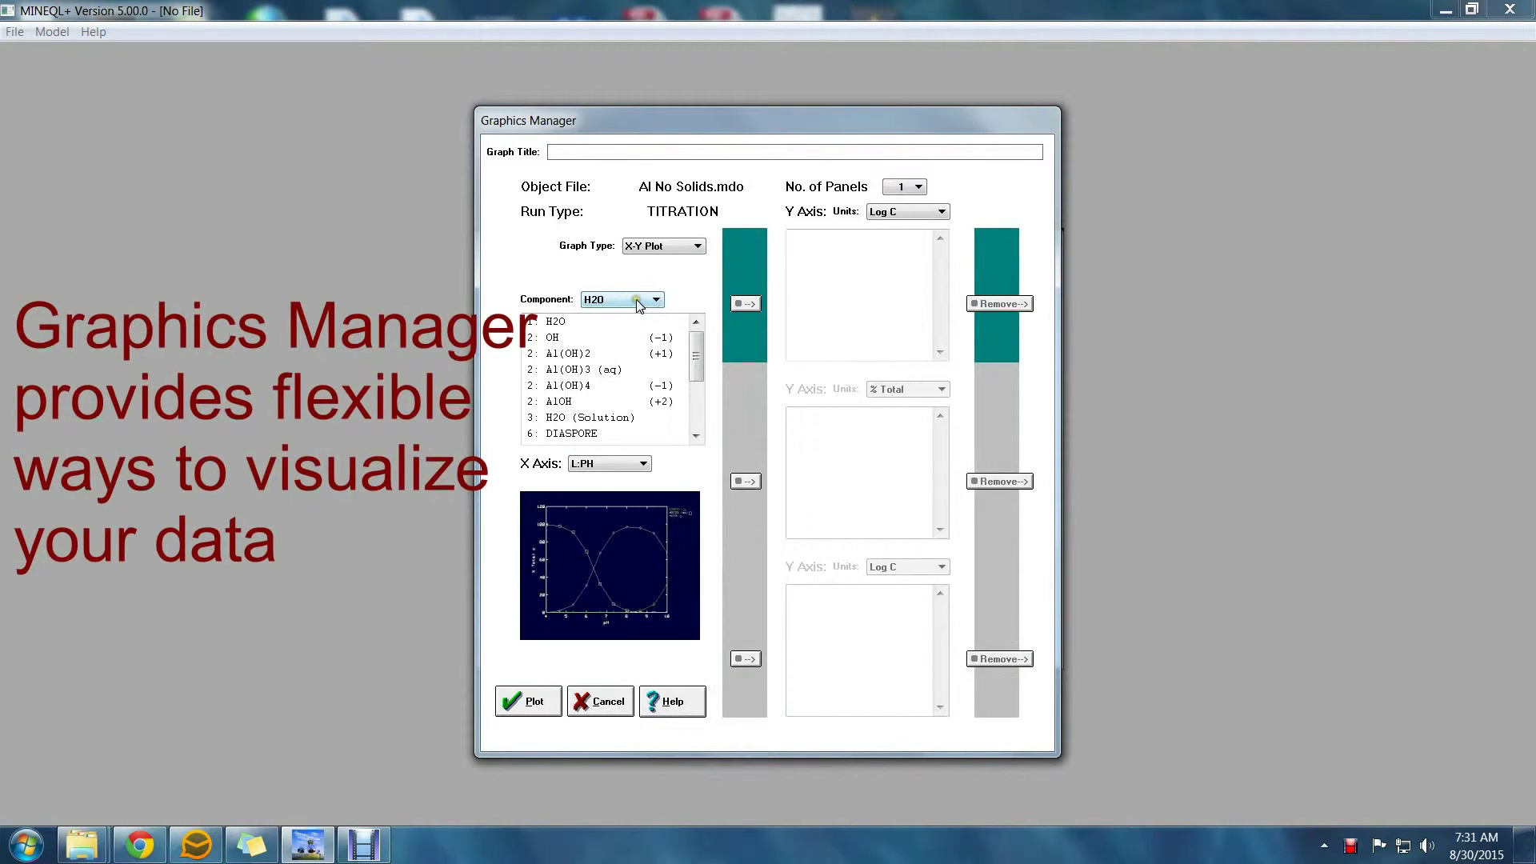
Step: Choose the Al(3+) component for the X-Y plot and add AlOH, AlF2+, AlF+2 and AlSO4+ to the first panel in % Total
click(638, 301)
click(601, 356)
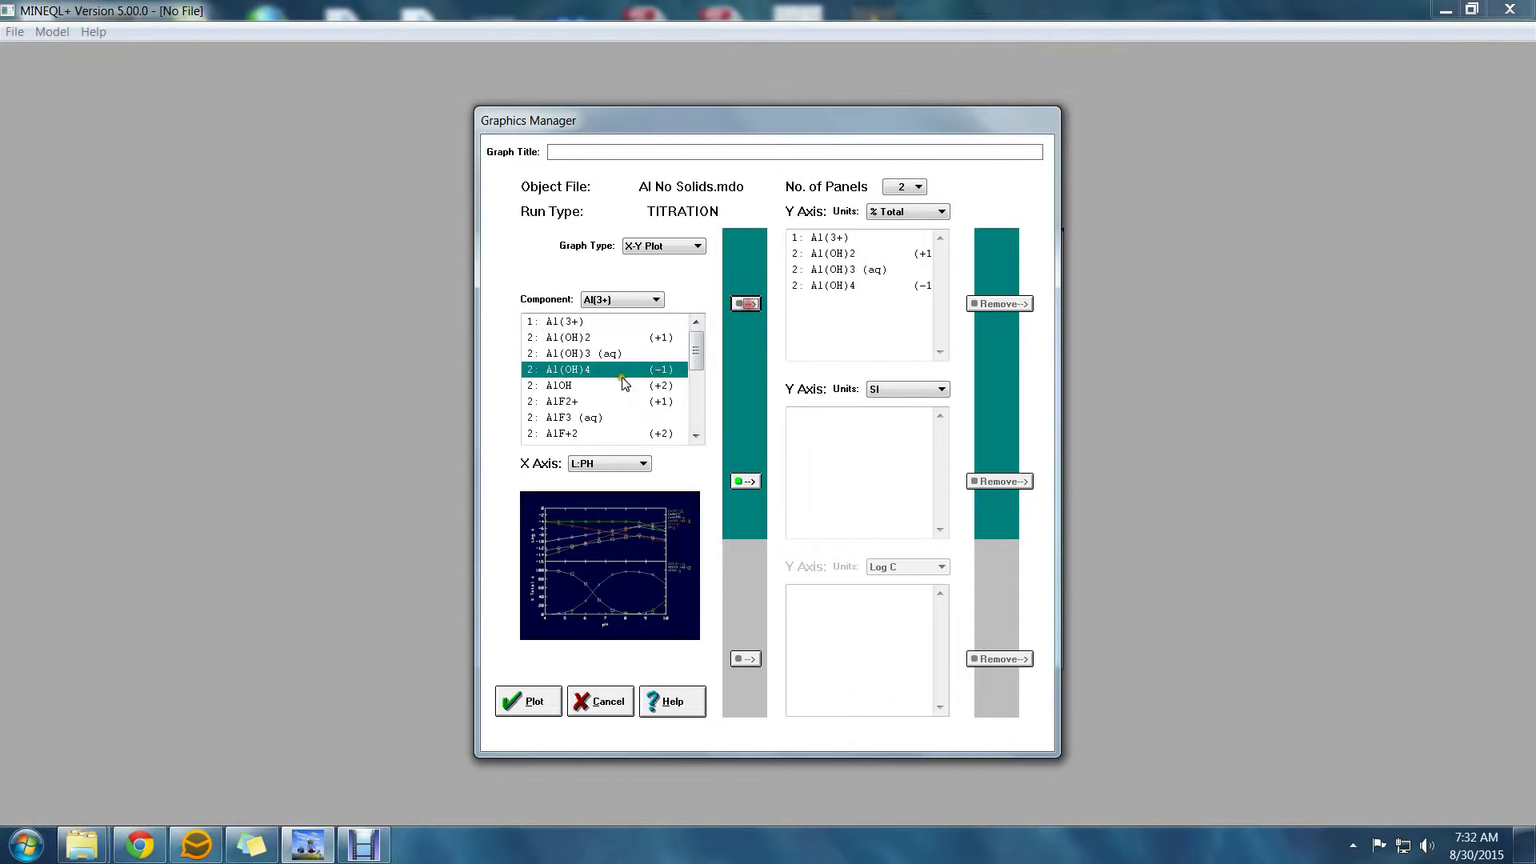
click(592, 385)
click(745, 304)
click(592, 401)
click(746, 304)
click(745, 303)
click(746, 303)
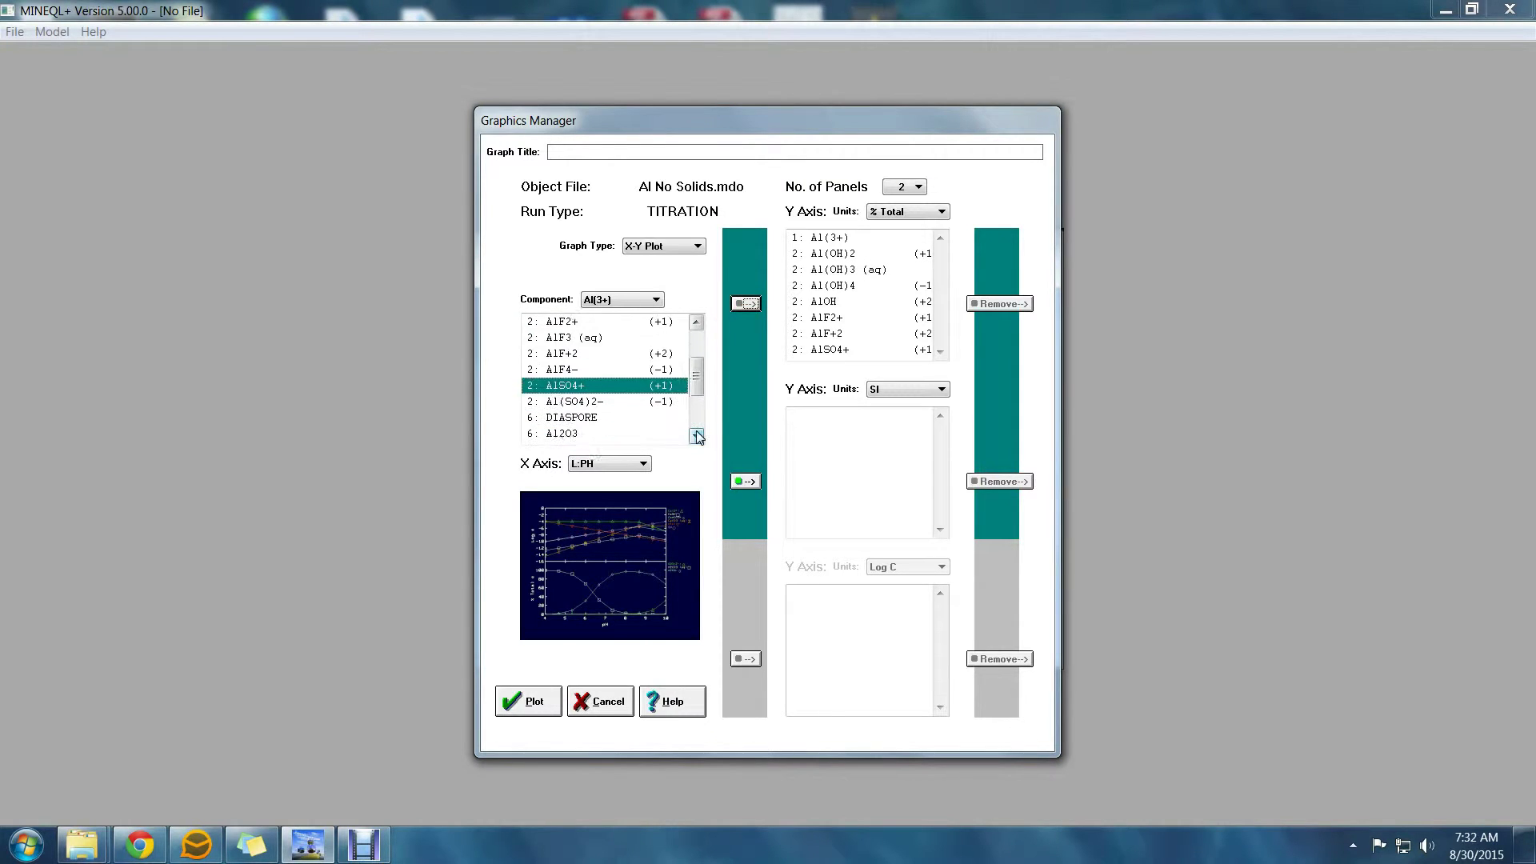
Step: Add DIASPORE, Al2O3, BOEHMITE, Al(OH)3 (am), GIBBSITE, Al4(OH)10SO4 and AlOHSO4 to the second SI panel and plot the graph
click(745, 481)
click(746, 481)
click(746, 481)
click(746, 480)
click(746, 481)
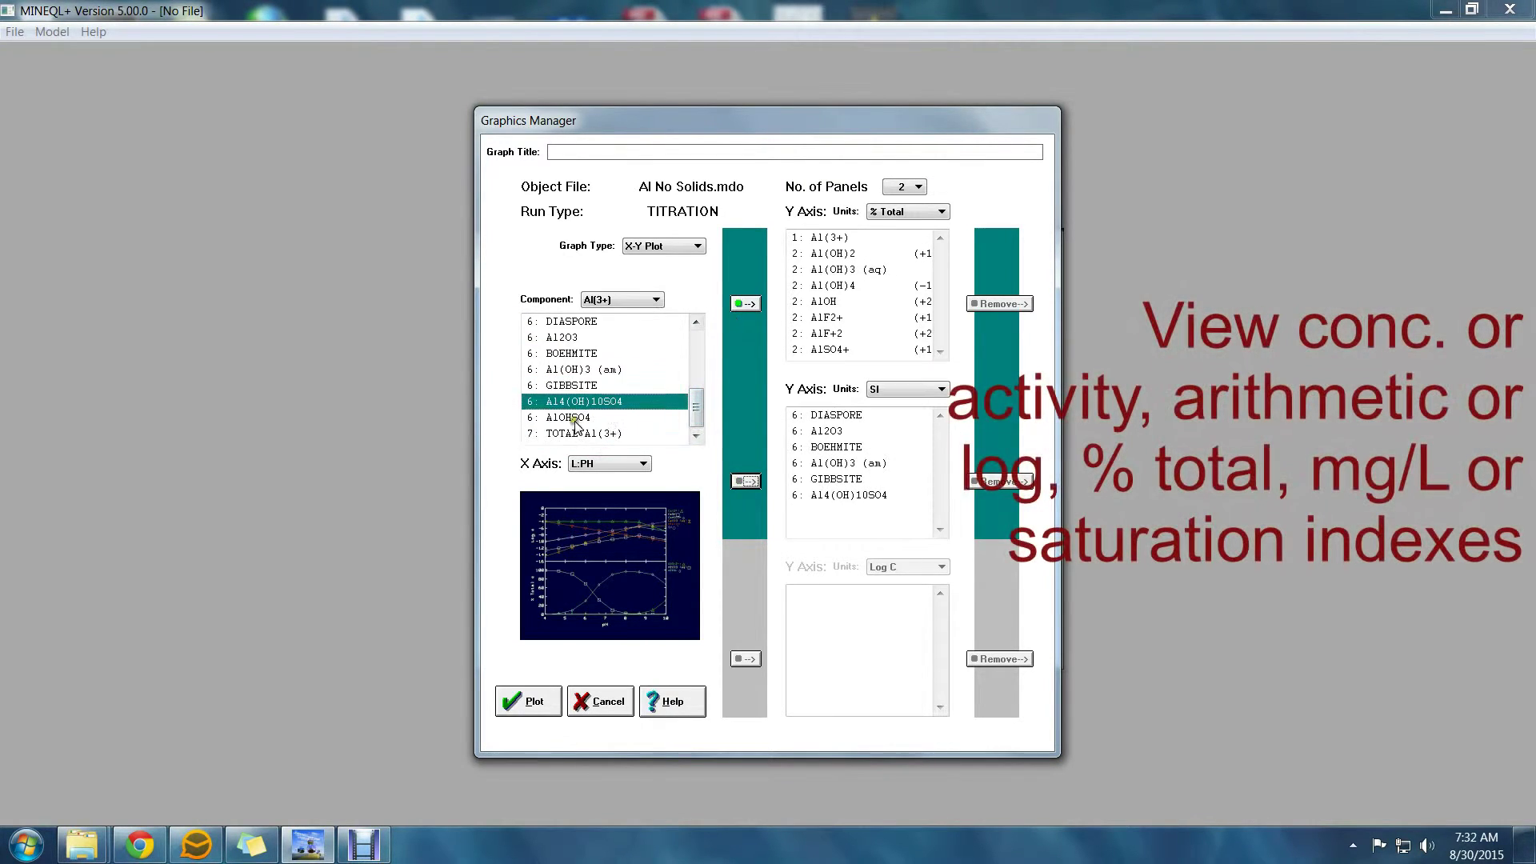
click(746, 481)
click(528, 701)
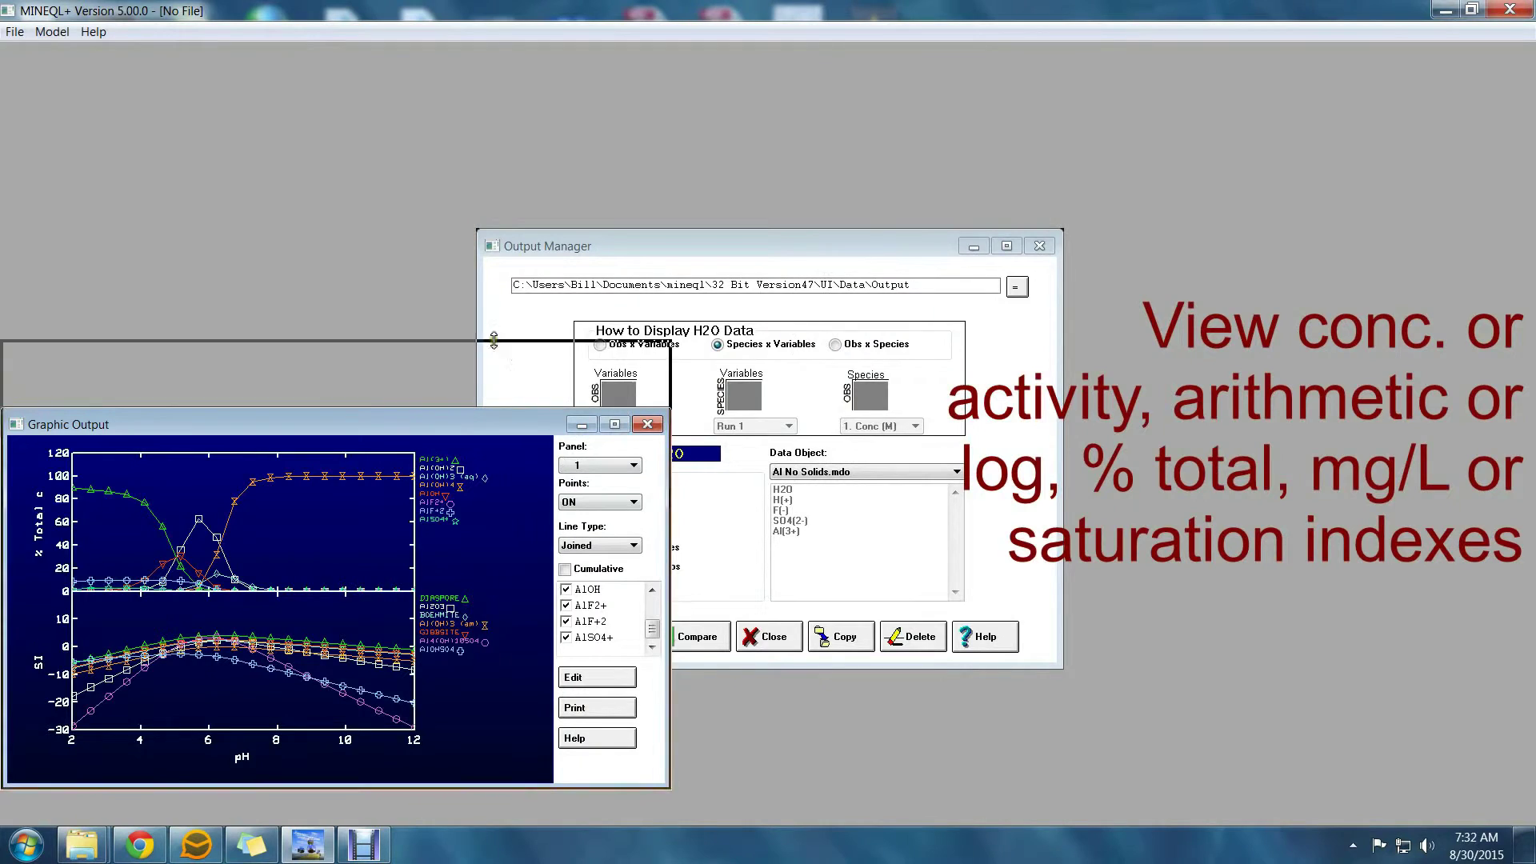
Step: Enlarge the graph window upwards and set both panels to spline lines with points off
drag(552, 424, 552, 357)
click(632, 479)
click(604, 516)
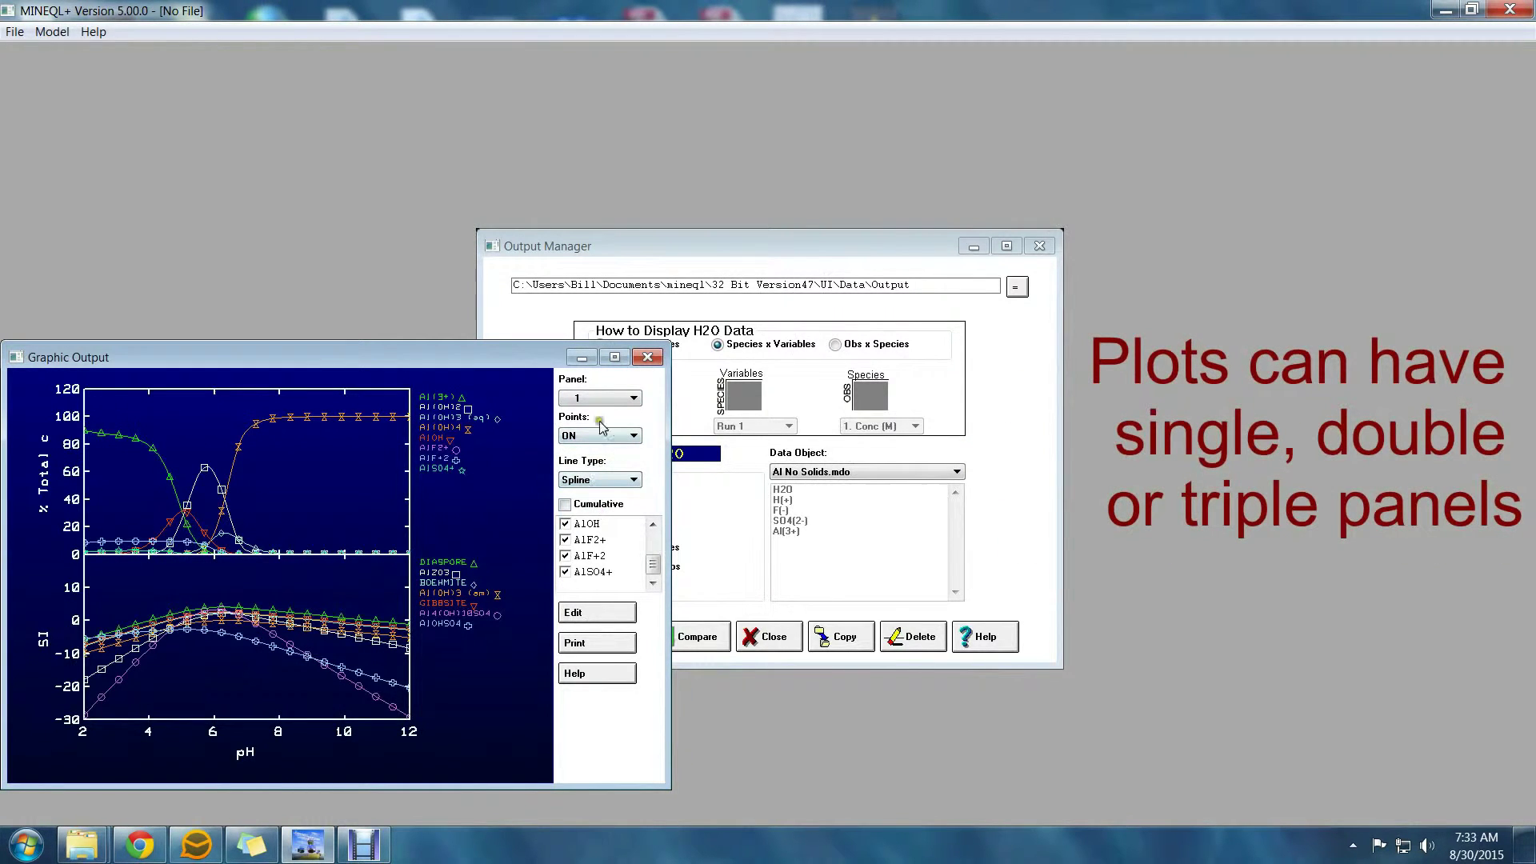
click(632, 435)
click(600, 450)
click(632, 398)
click(592, 422)
click(610, 436)
click(608, 451)
Step: Make panel 1 cumulative and move the graph window clear of the Output Manager
click(632, 398)
click(592, 410)
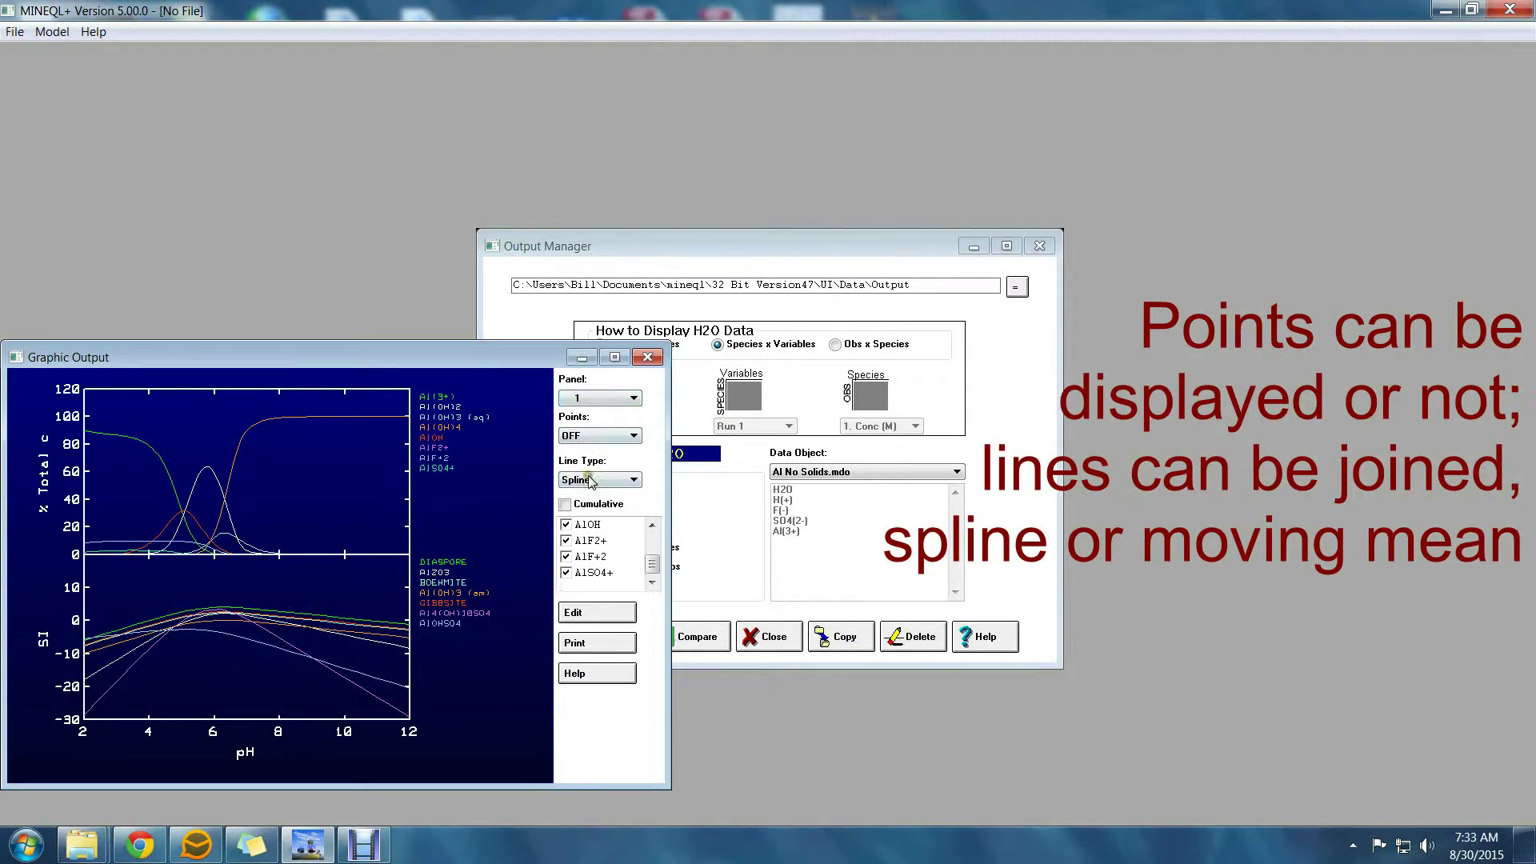
click(565, 504)
drag(496, 359, 1365, 69)
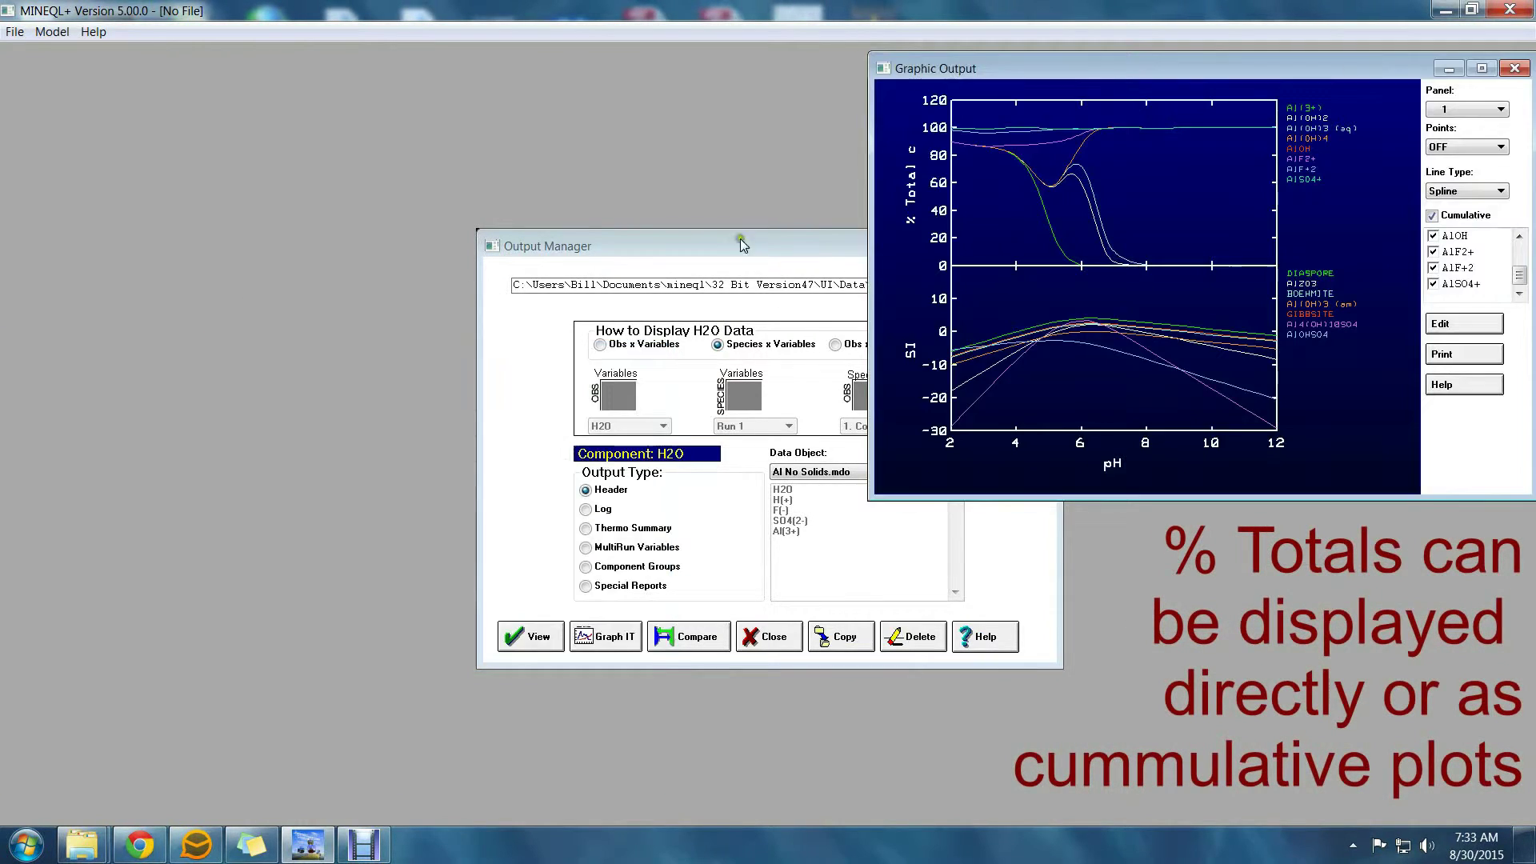
Step: Plot CO3(2-), H2CO3 (aq) and HCO3- from CO3 Closed.mdo in Log C and % Total panels, and toggle panel 2's cumulative display
click(628, 636)
click(608, 321)
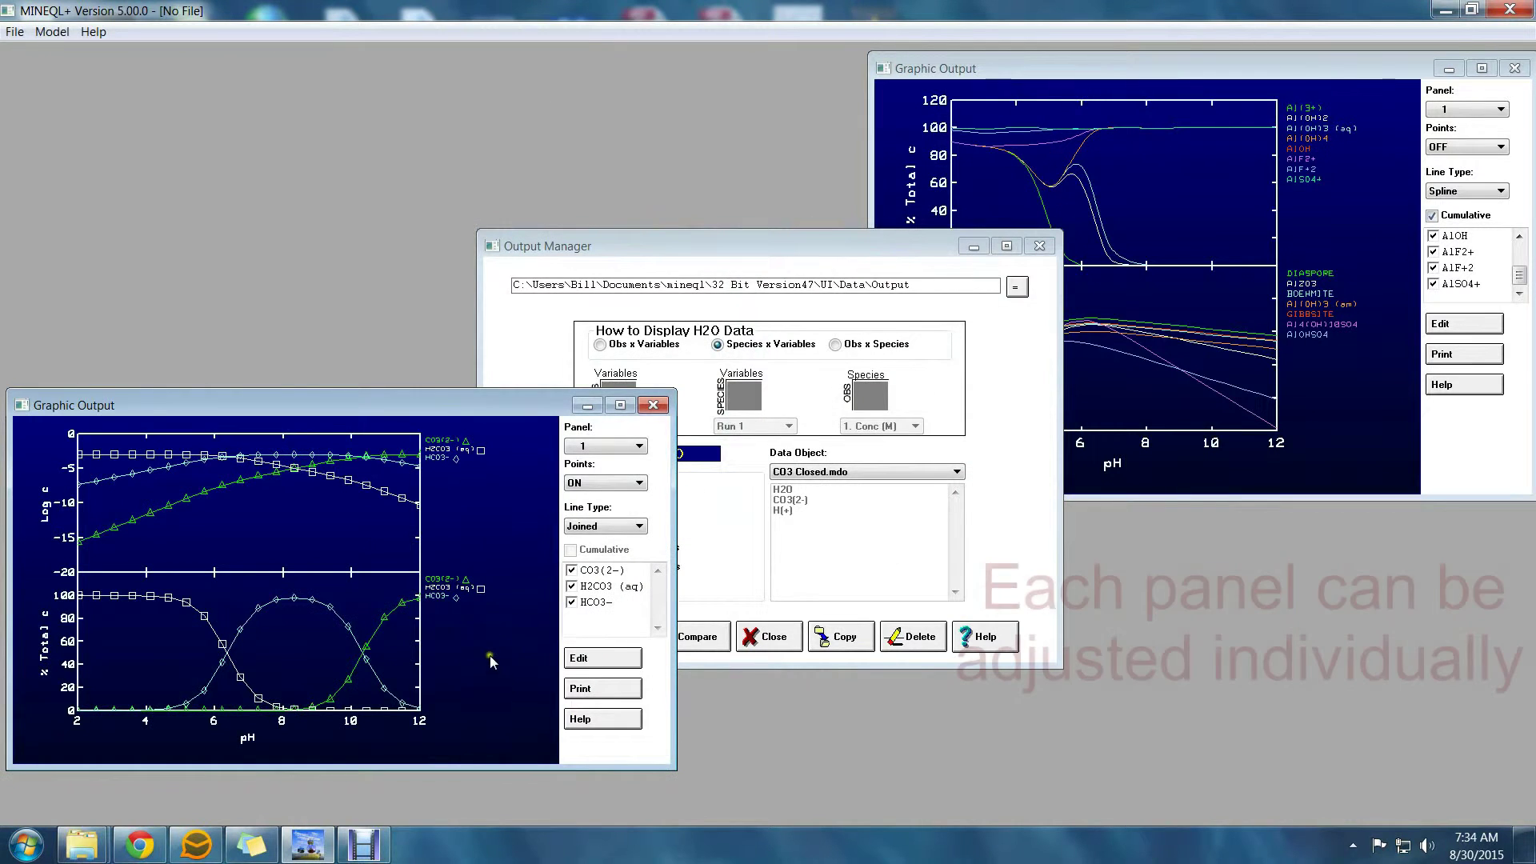
click(606, 445)
click(624, 393)
click(608, 416)
click(570, 499)
click(570, 498)
drag(500, 359, 475, 157)
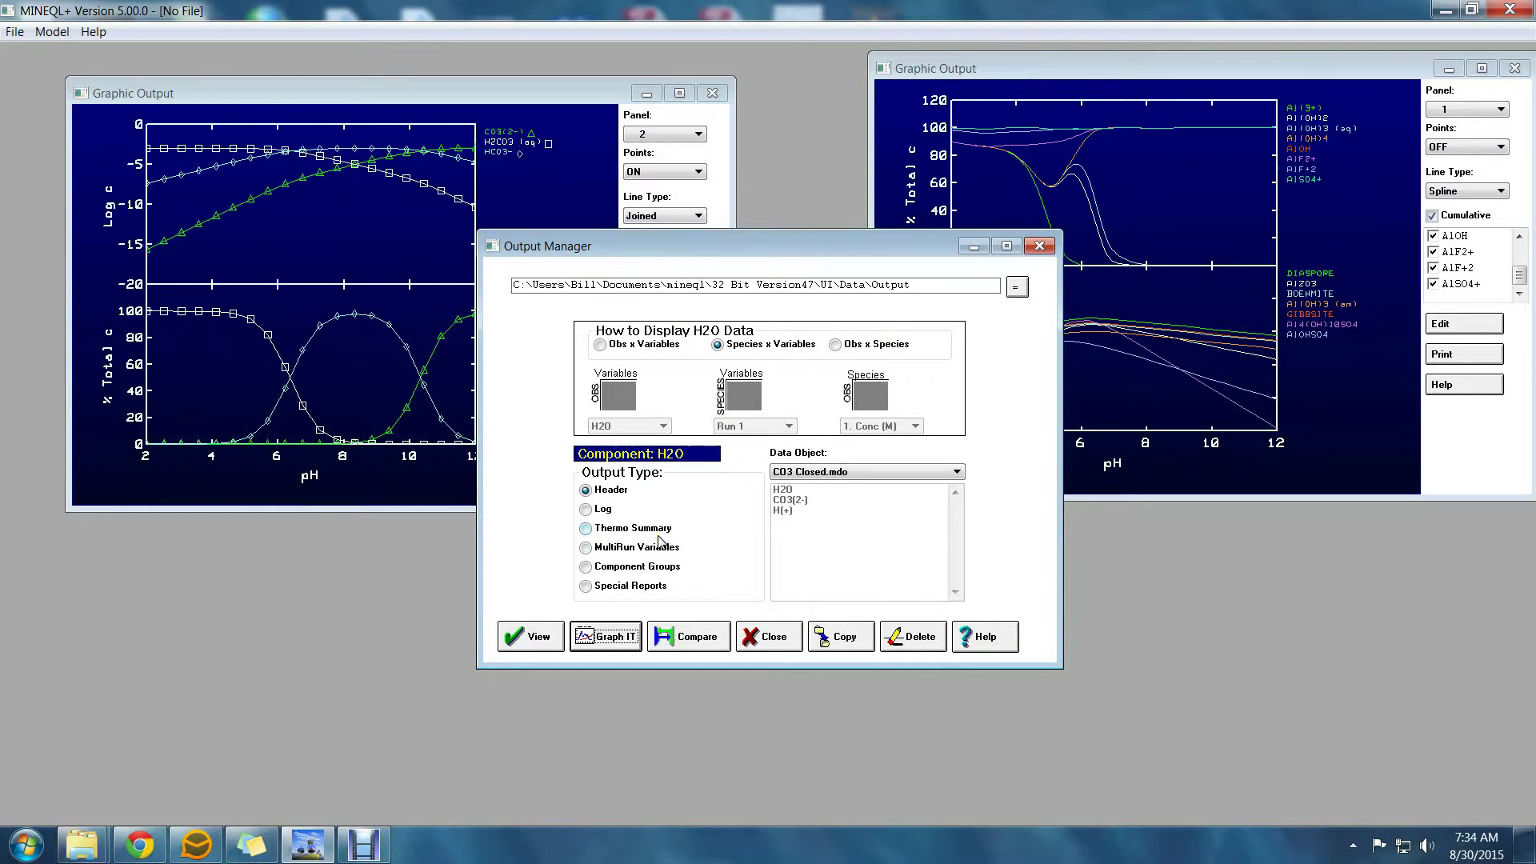
Step: Plot TOTAL Al(3+) in Log C against pH from ALS Field data 2014.mdo in a single-panel graph
click(627, 634)
click(622, 300)
click(596, 449)
drag(696, 329, 696, 412)
click(584, 433)
click(748, 304)
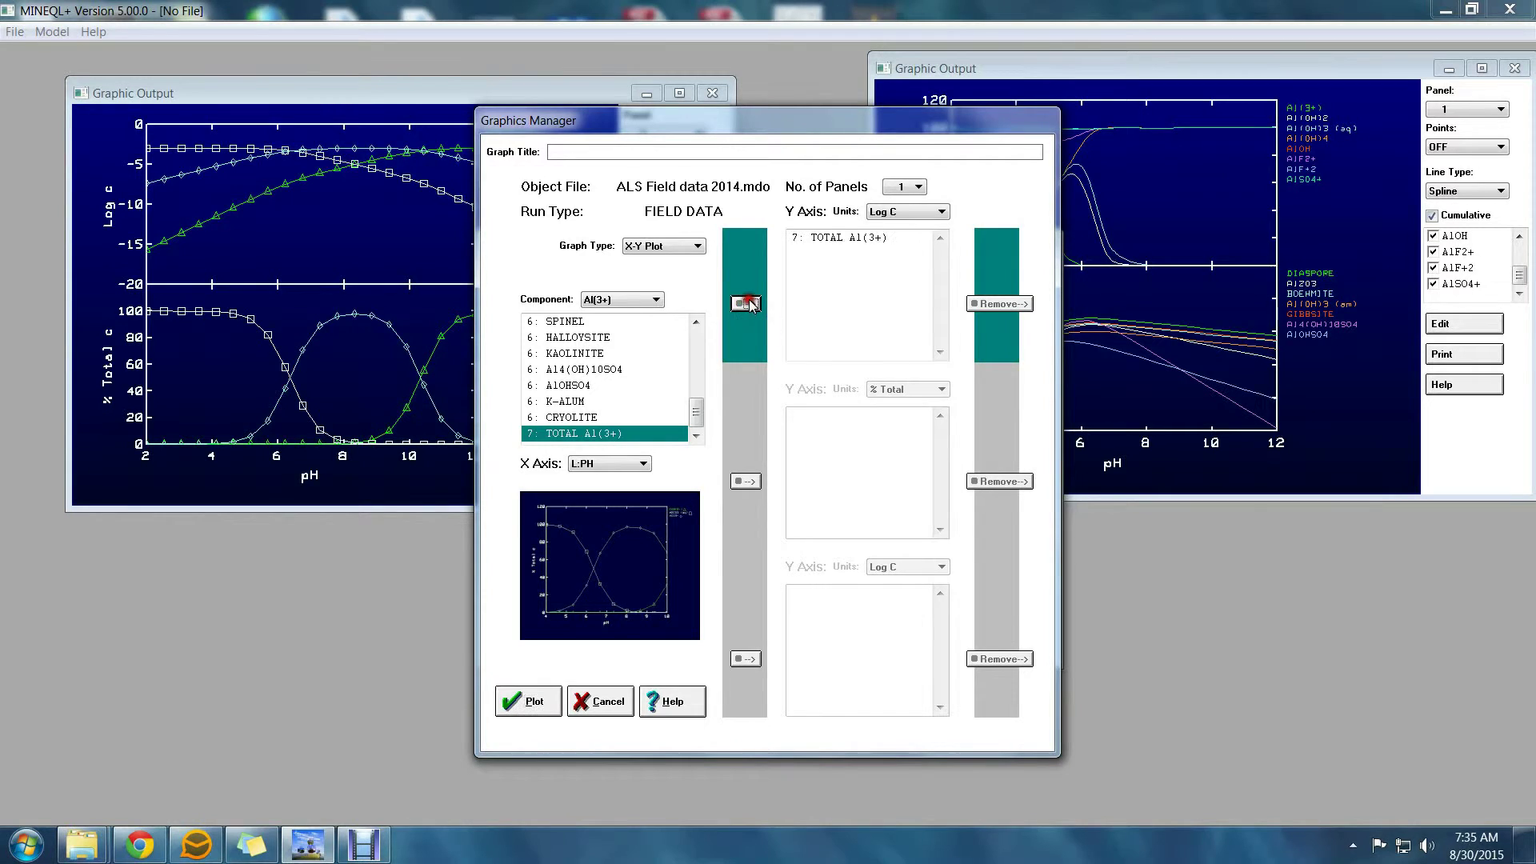
click(531, 702)
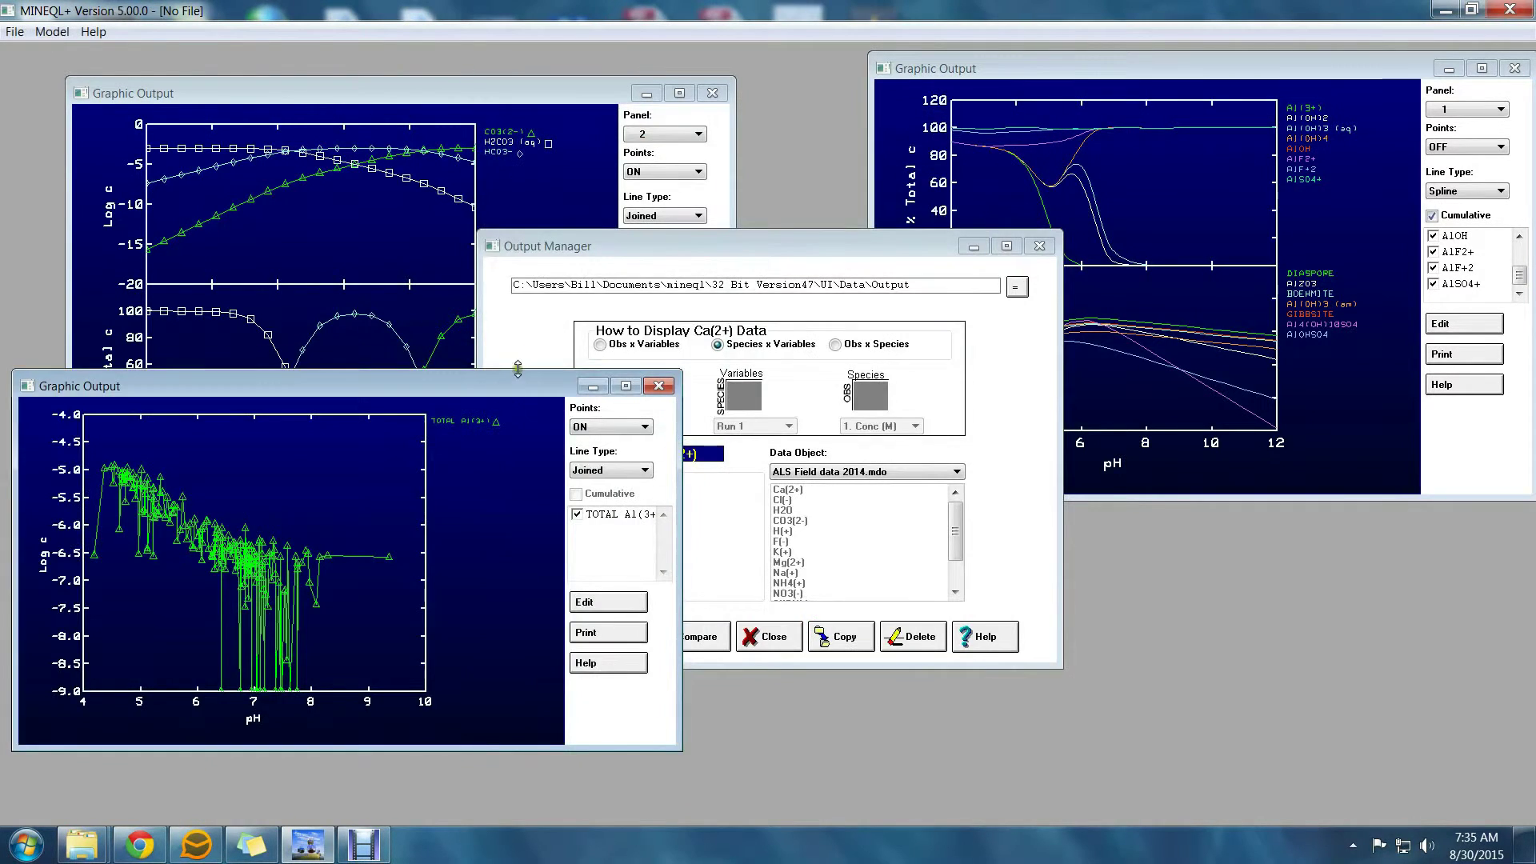
Step: Smooth the TOTAL Al(3+) field data with a moving mean and move its graph away from the Output Manager
click(610, 375)
click(601, 422)
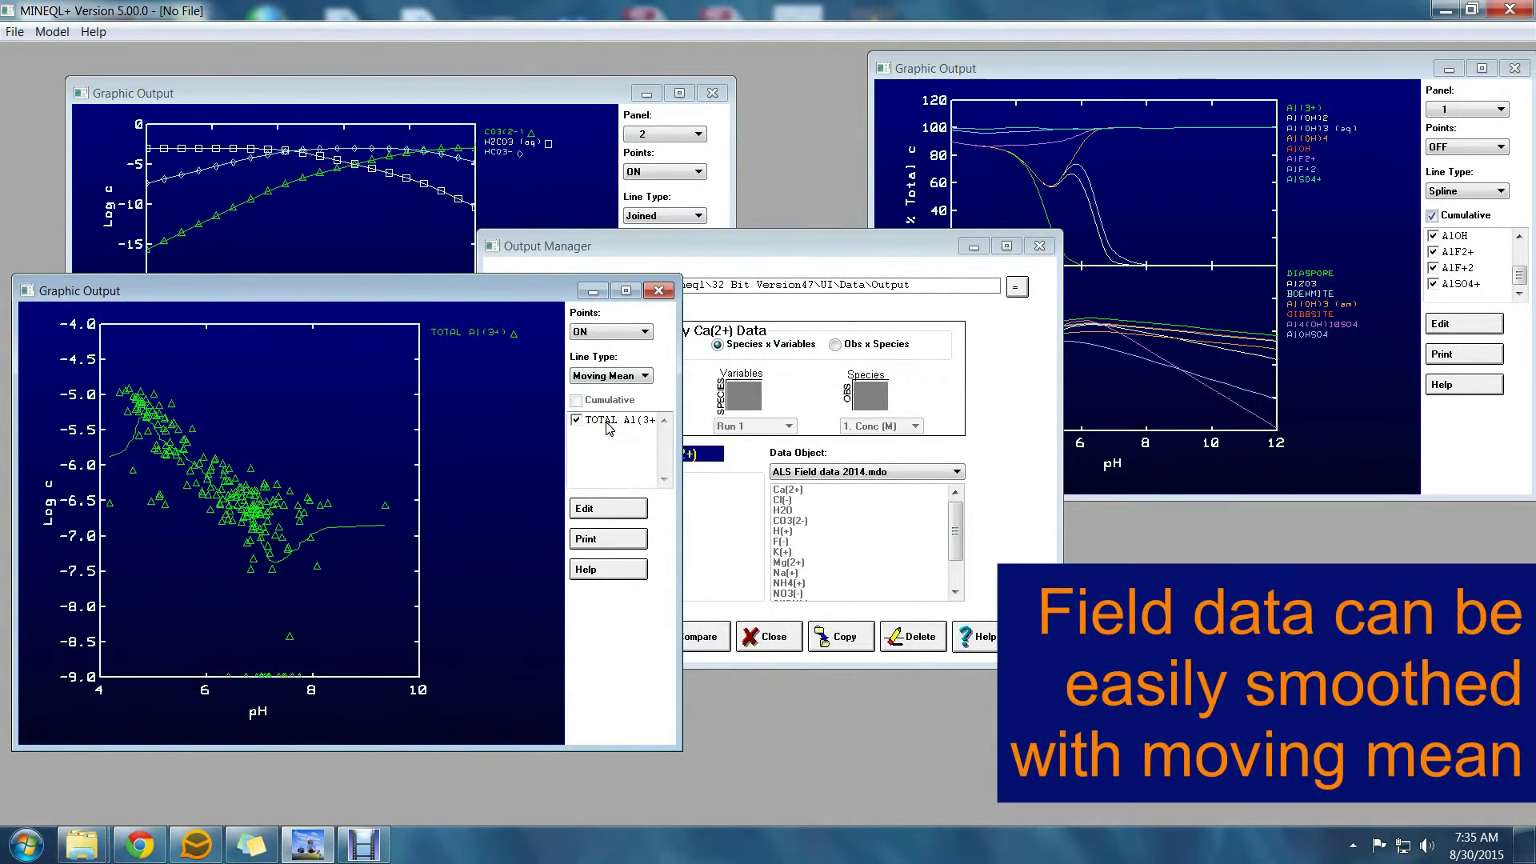
drag(445, 290, 1278, 331)
Step: Start a % Total graph for the Al(3+) component and add Al(3+), its four hydroxide species, AlF2+, AlF+2 and AlSO4+ to the first panel
click(628, 632)
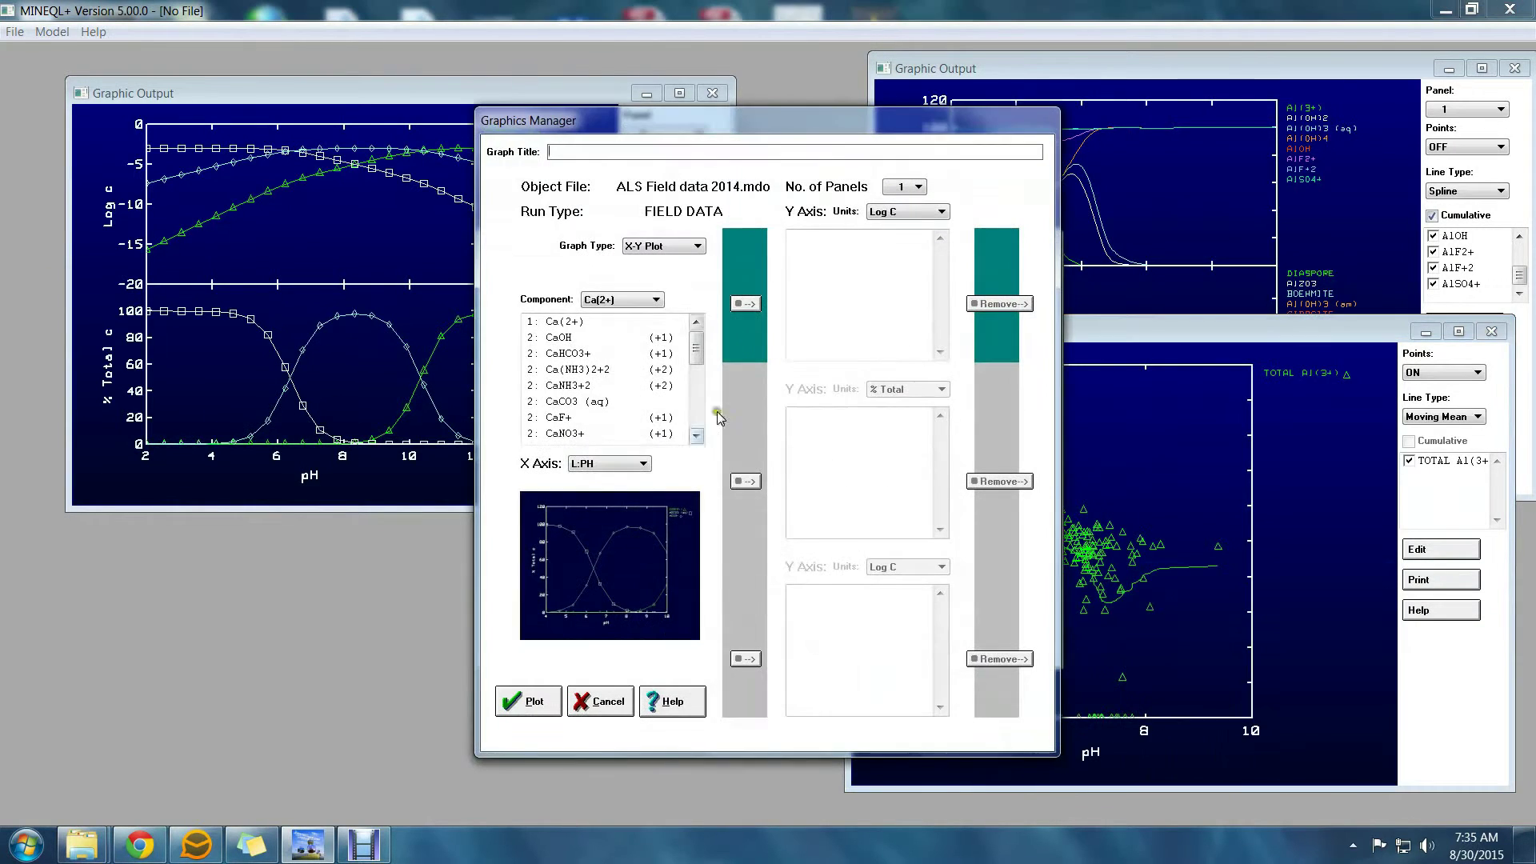
click(644, 300)
click(612, 447)
click(908, 211)
click(889, 237)
double_click(560, 321)
double_click(564, 337)
double_click(568, 353)
double_click(568, 369)
double_click(572, 386)
double_click(572, 401)
double_click(572, 433)
scroll(572, 416, down, 1)
double_click(572, 416)
Step: Set the graph to two panels, add TOTAL Al(3+) to the second in Log C units, and plot it
click(917, 186)
click(901, 211)
scroll(608, 376, down, 5)
click(584, 432)
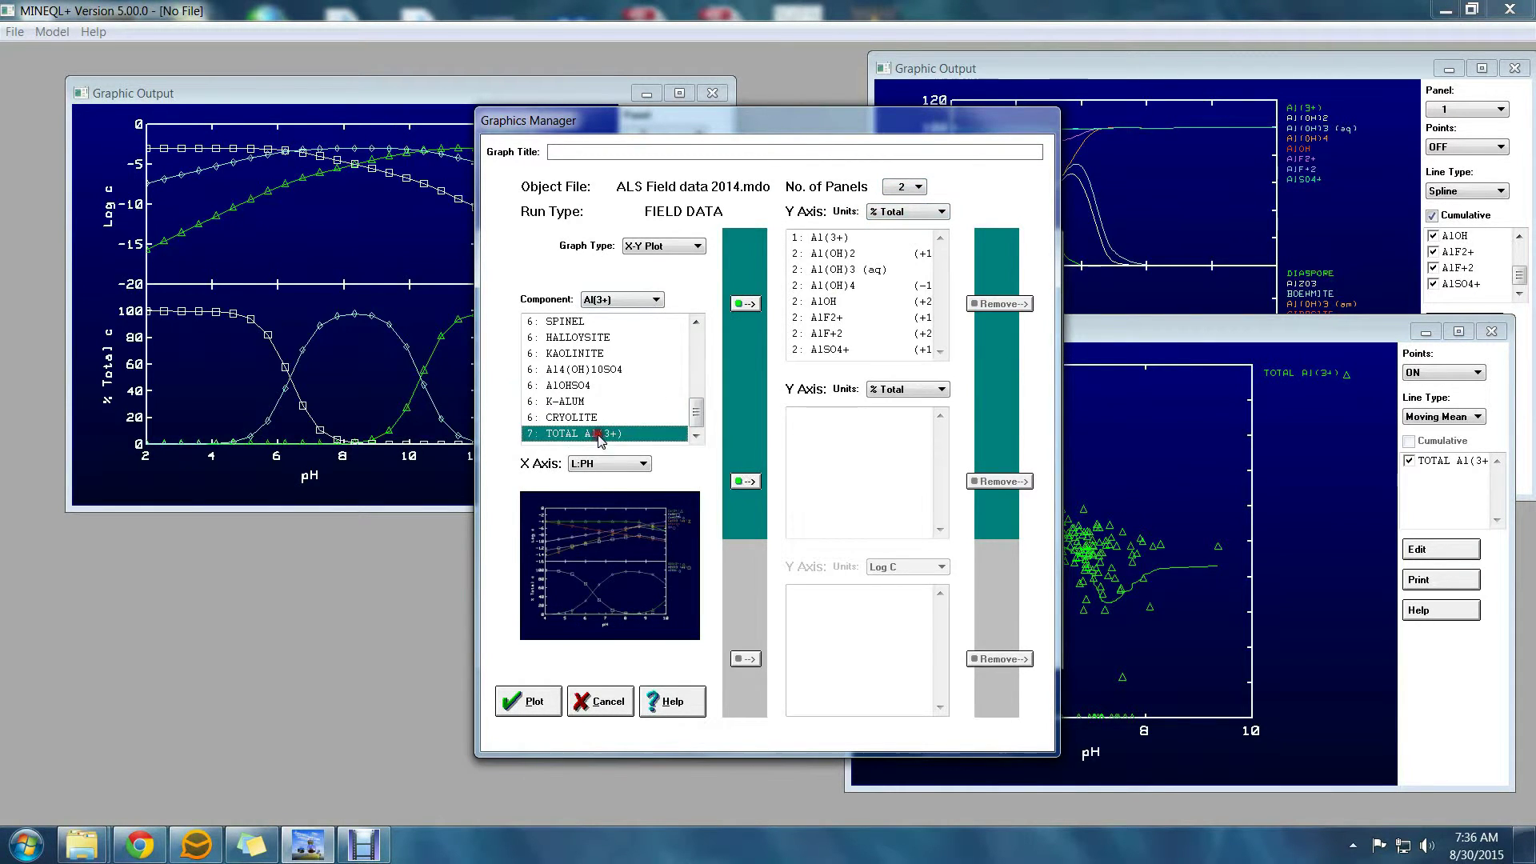
click(909, 389)
click(888, 414)
click(745, 481)
click(528, 701)
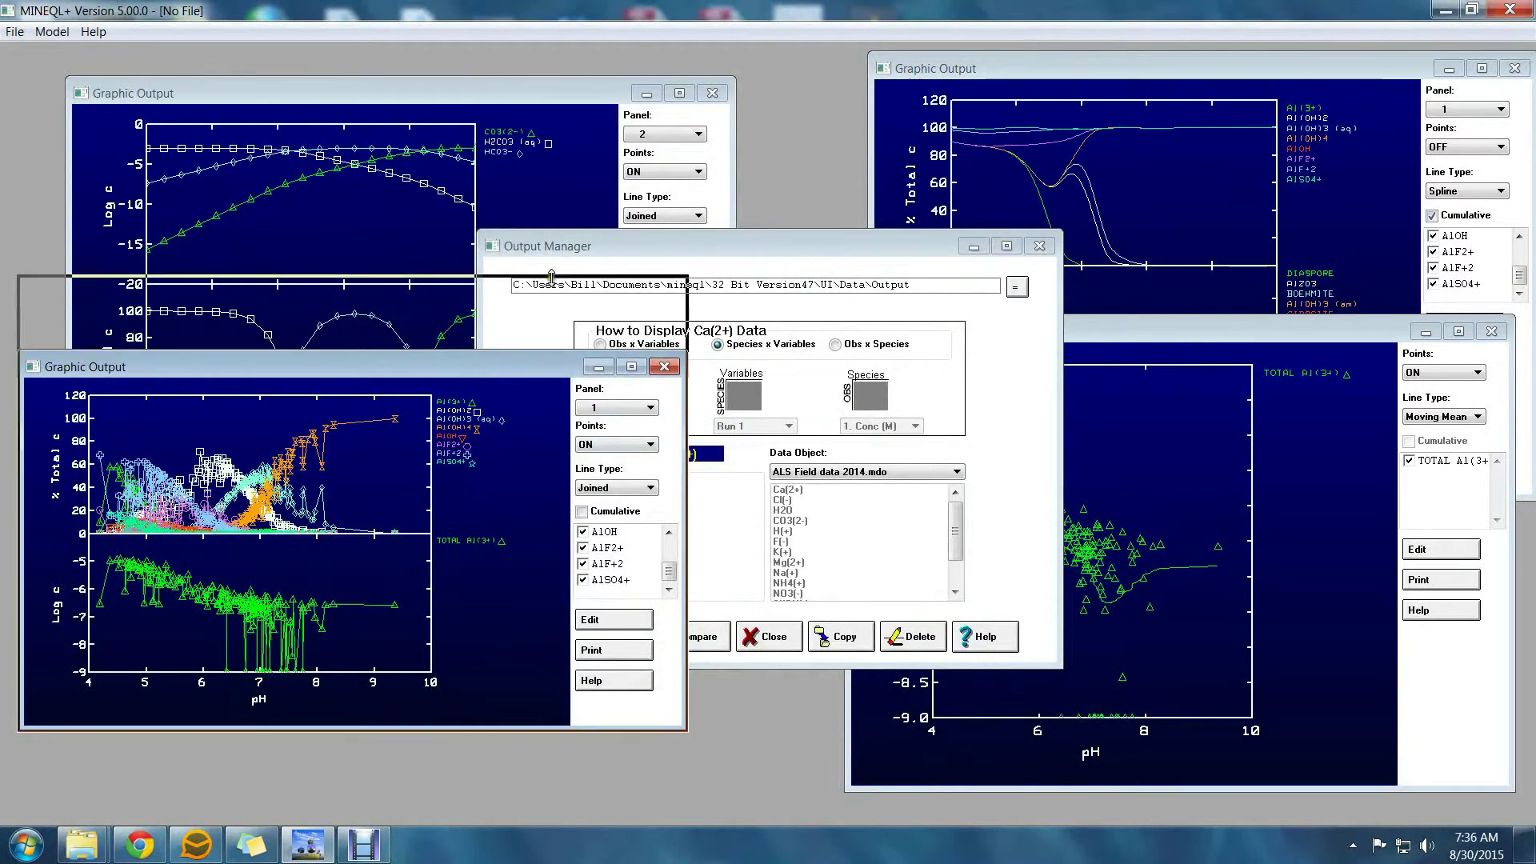
Step: Apply a moving mean to both panels of the field data graph and place the single-panel graph beside it
click(616, 376)
click(623, 423)
click(616, 295)
click(612, 319)
click(616, 376)
click(625, 424)
drag(1079, 331, 941, 267)
Step: Turn off the points in panel 1 of the field data graph and make it cumulative
click(616, 295)
click(629, 310)
click(624, 332)
click(621, 352)
click(581, 401)
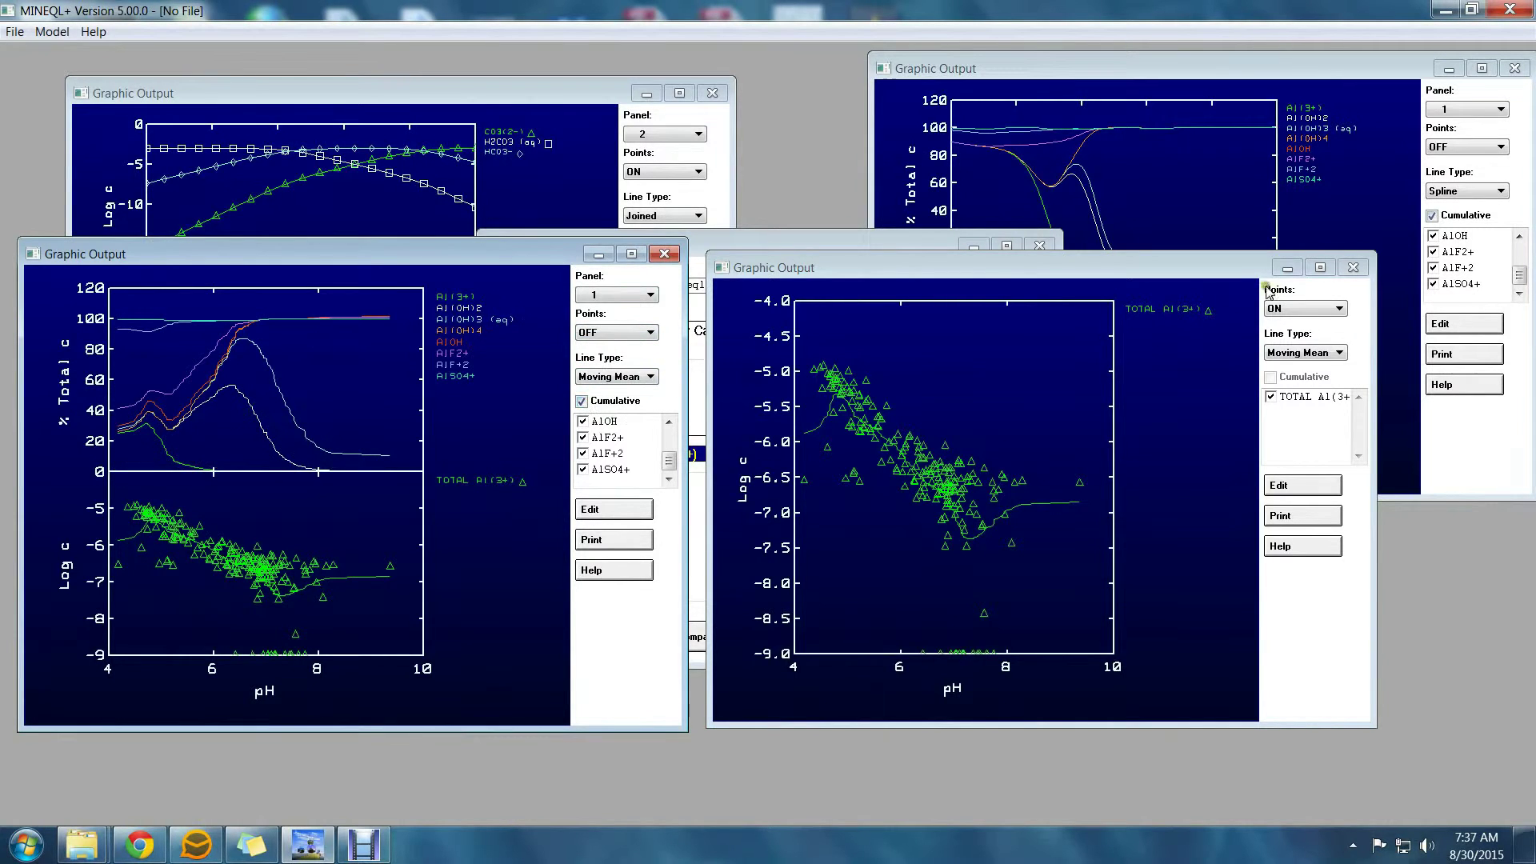
Step: Close the single-panel TOTAL Al(3+) graph, move the two-panel graph aside and bring the Output Manager forward
click(1352, 267)
drag(416, 252, 1238, 290)
click(744, 245)
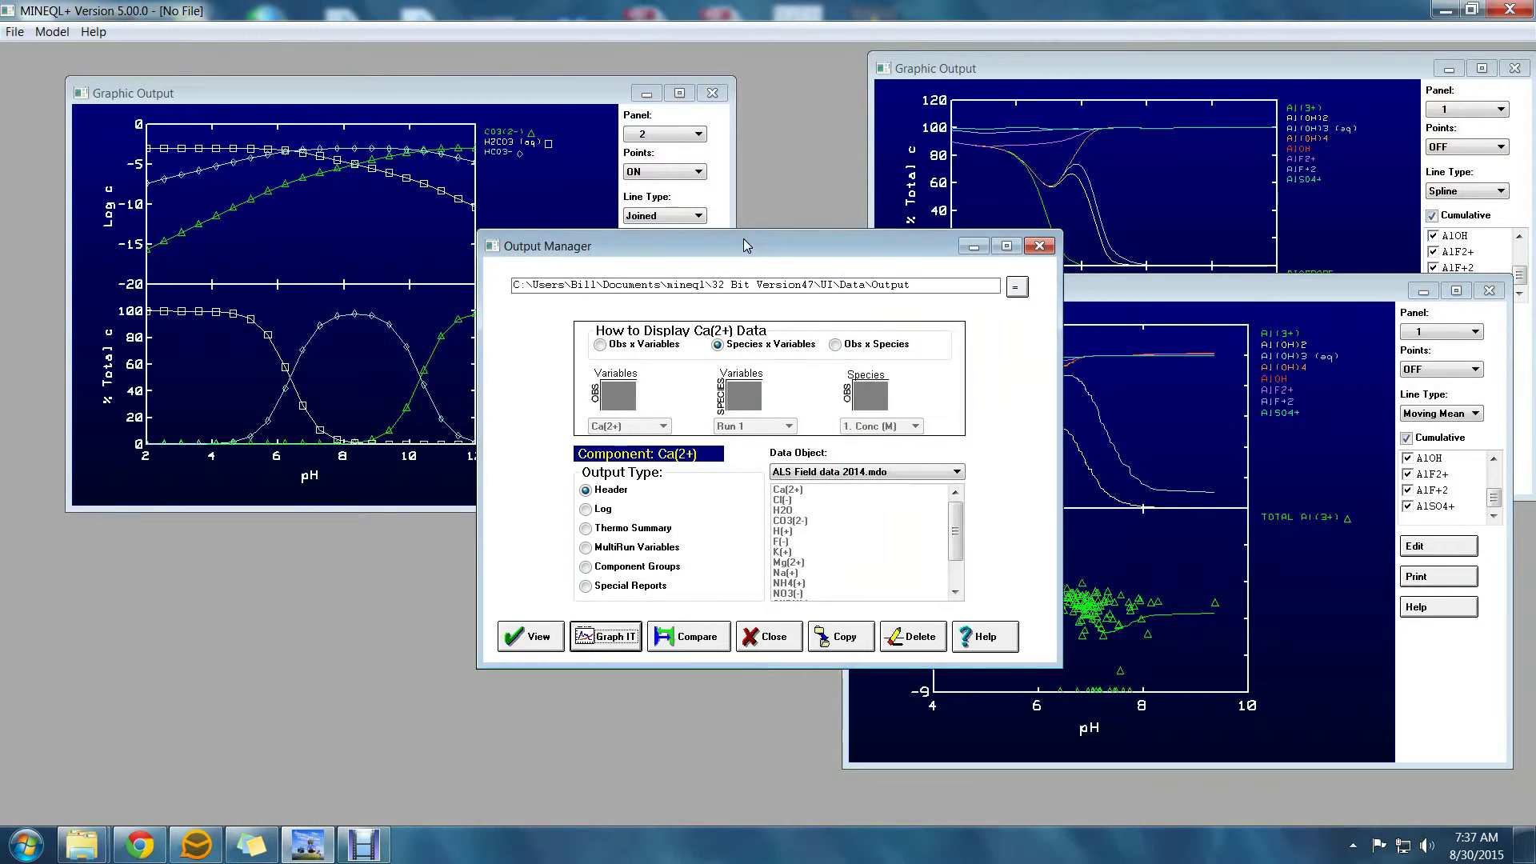
Step: Choose 2layer Al titration test.mdo and plot TOT ADS Cu(2+) in Log C against pH
click(897, 468)
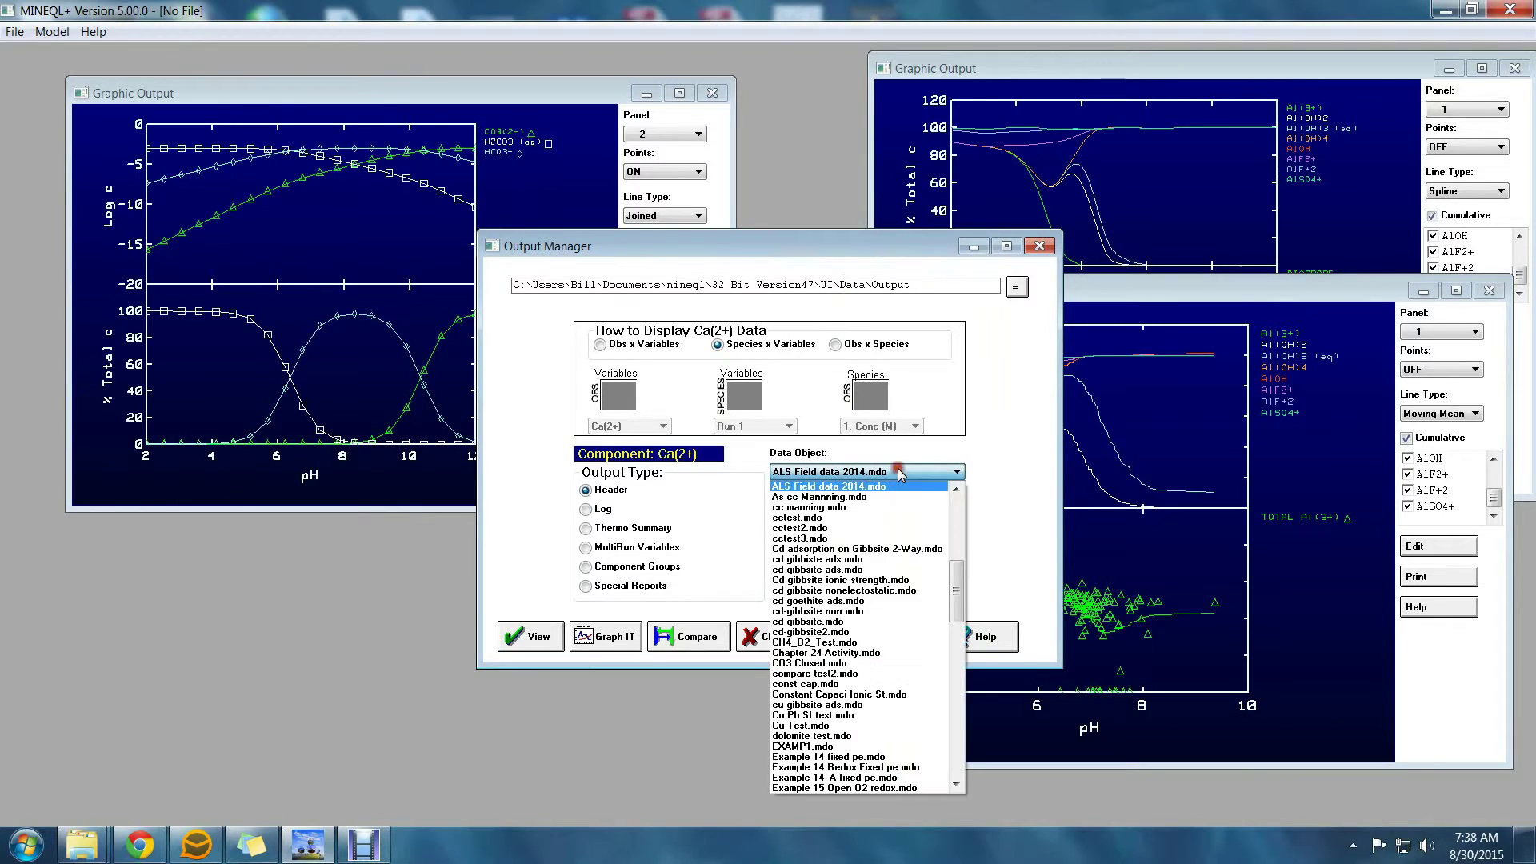
scroll(950, 512, up, 10)
click(878, 663)
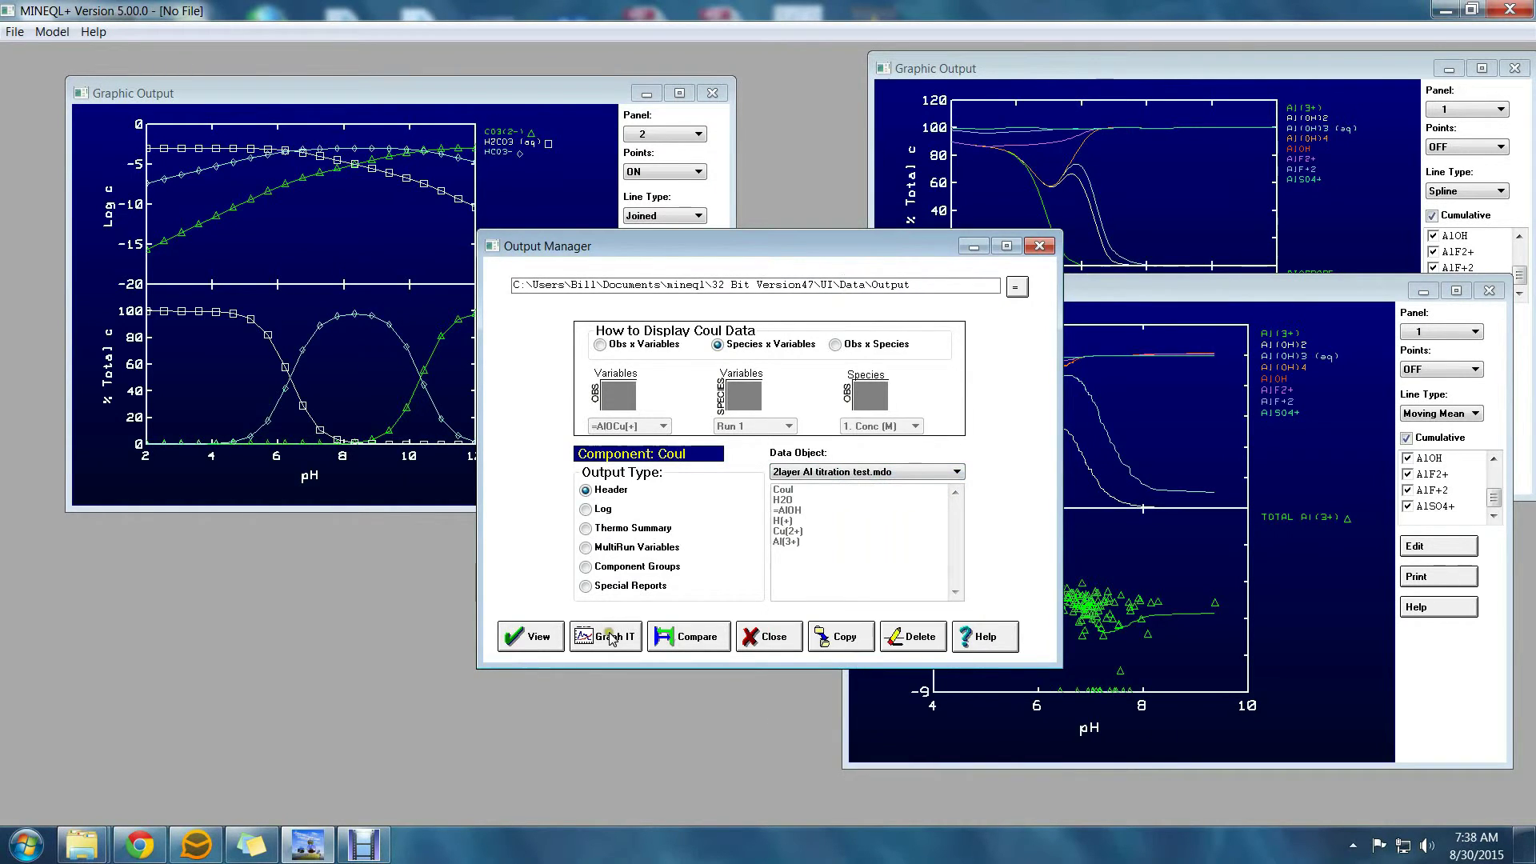
click(608, 637)
drag(696, 336, 696, 420)
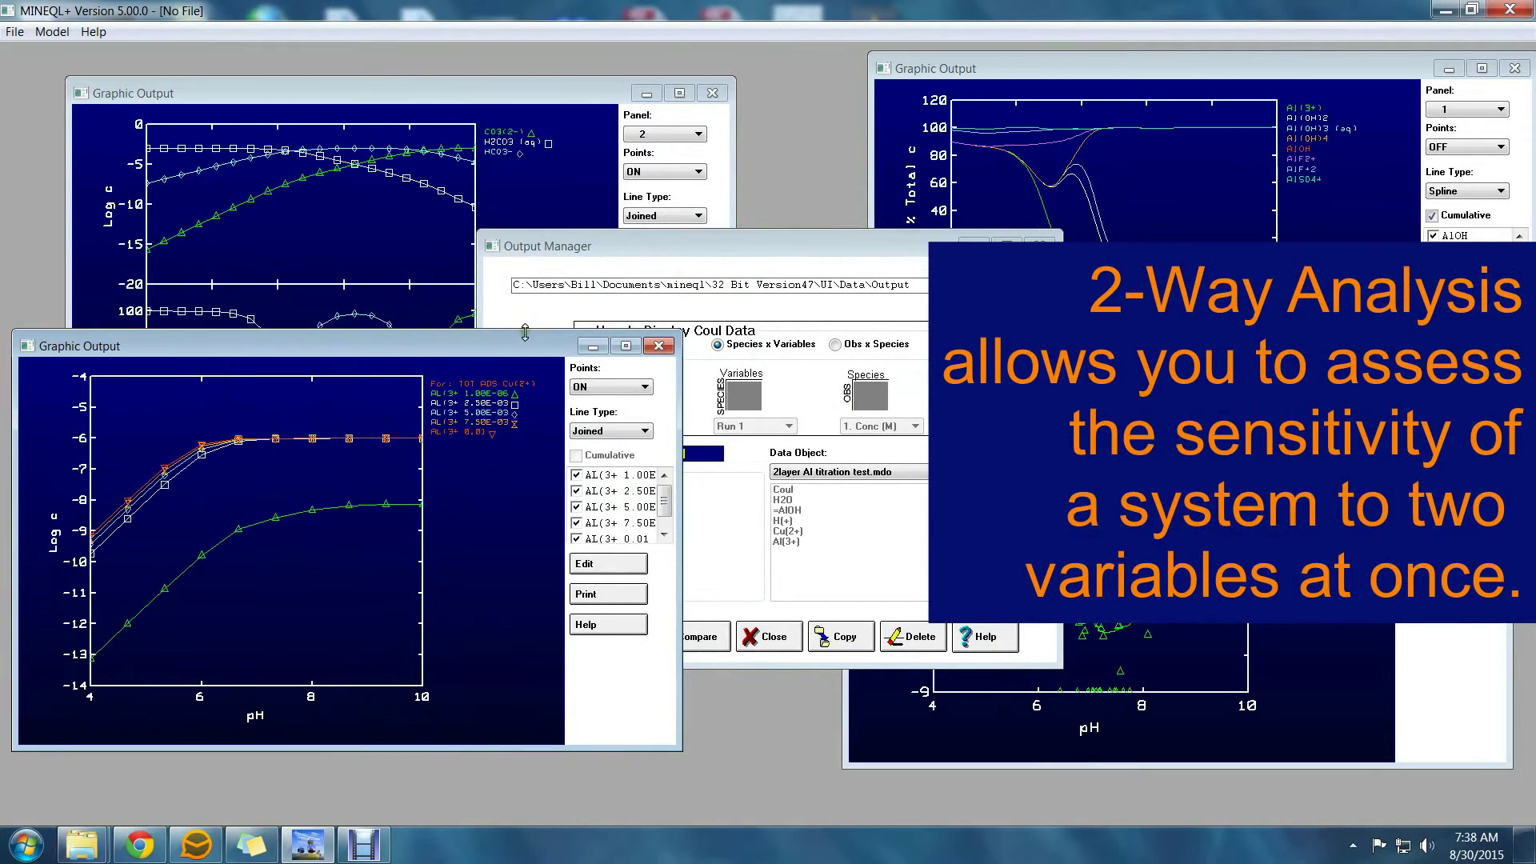
Step: Set the adsorbed copper graph to spline lines with points off
click(611, 431)
click(600, 453)
click(611, 386)
click(600, 409)
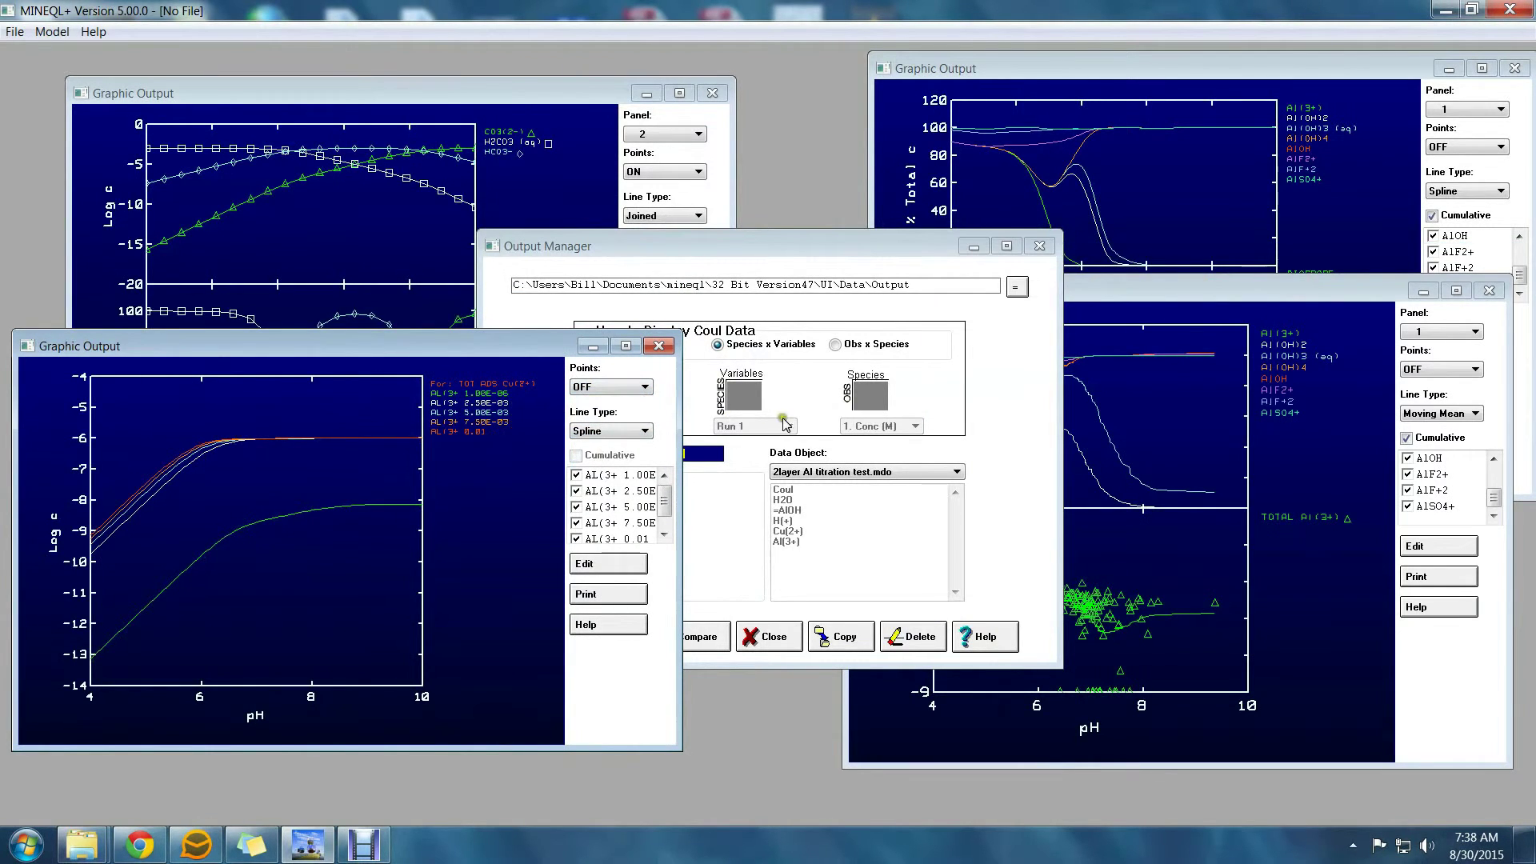
Step: Choose 2 way gibbsite ZPC.mdo, plot TOT ADS H(+) against pH and bring its graph to the front
click(808, 390)
click(864, 472)
click(832, 496)
click(606, 636)
drag(698, 340, 698, 428)
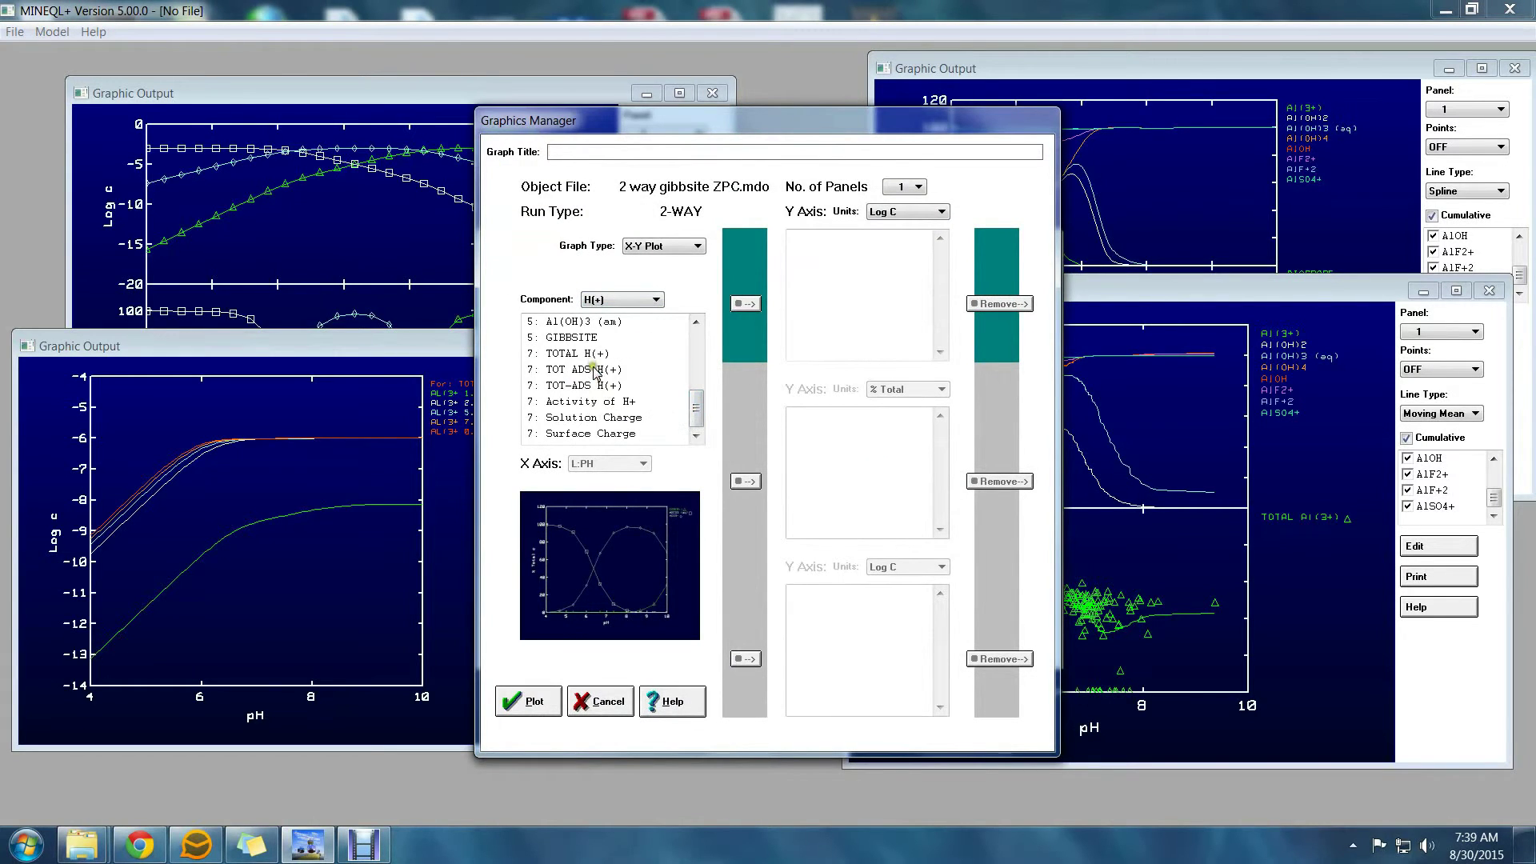
click(592, 370)
click(745, 303)
click(528, 701)
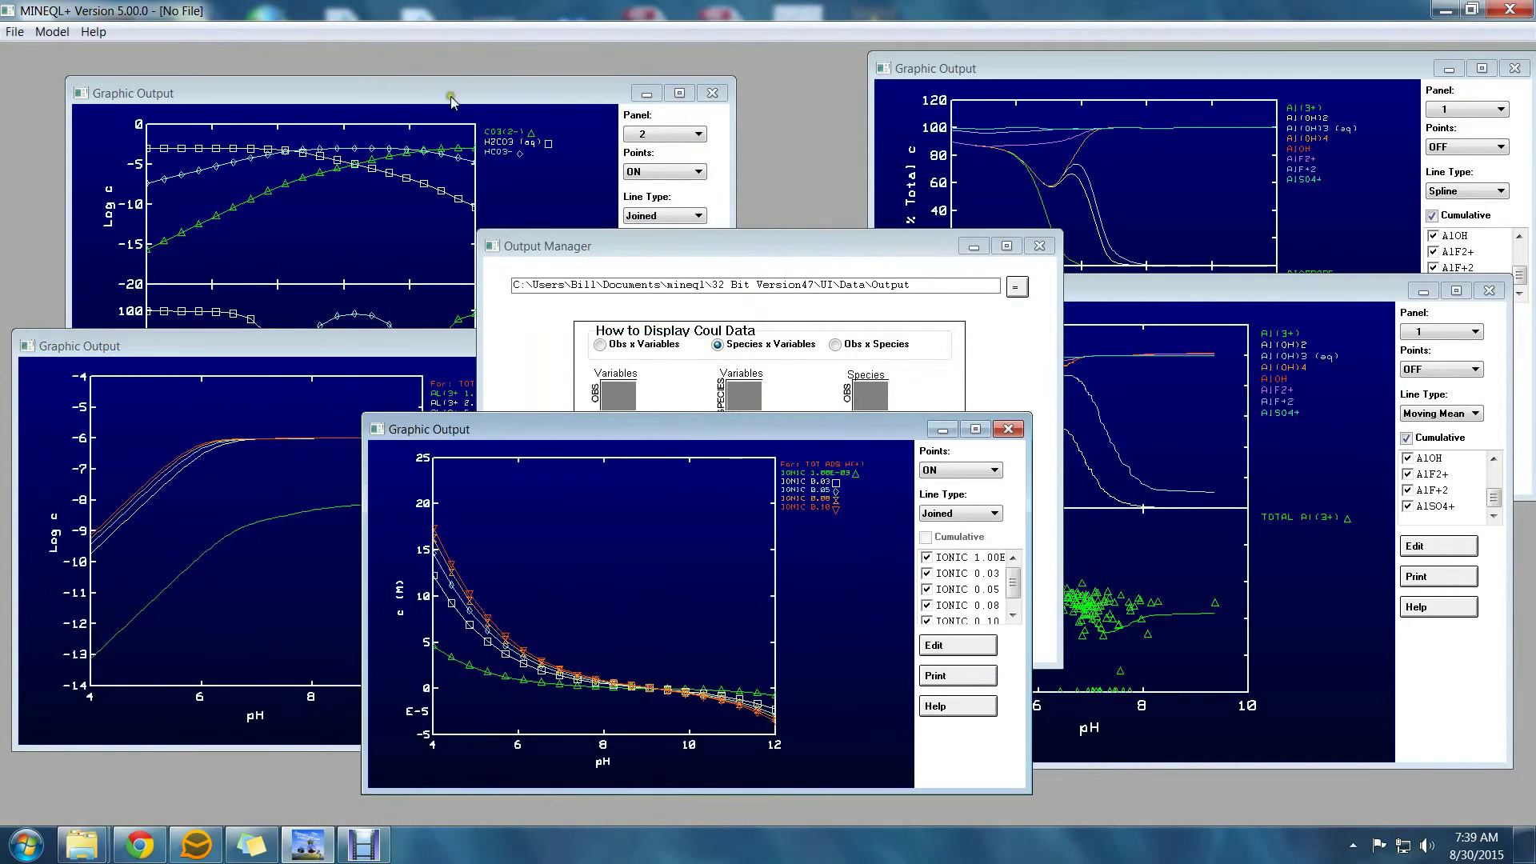
click(771, 432)
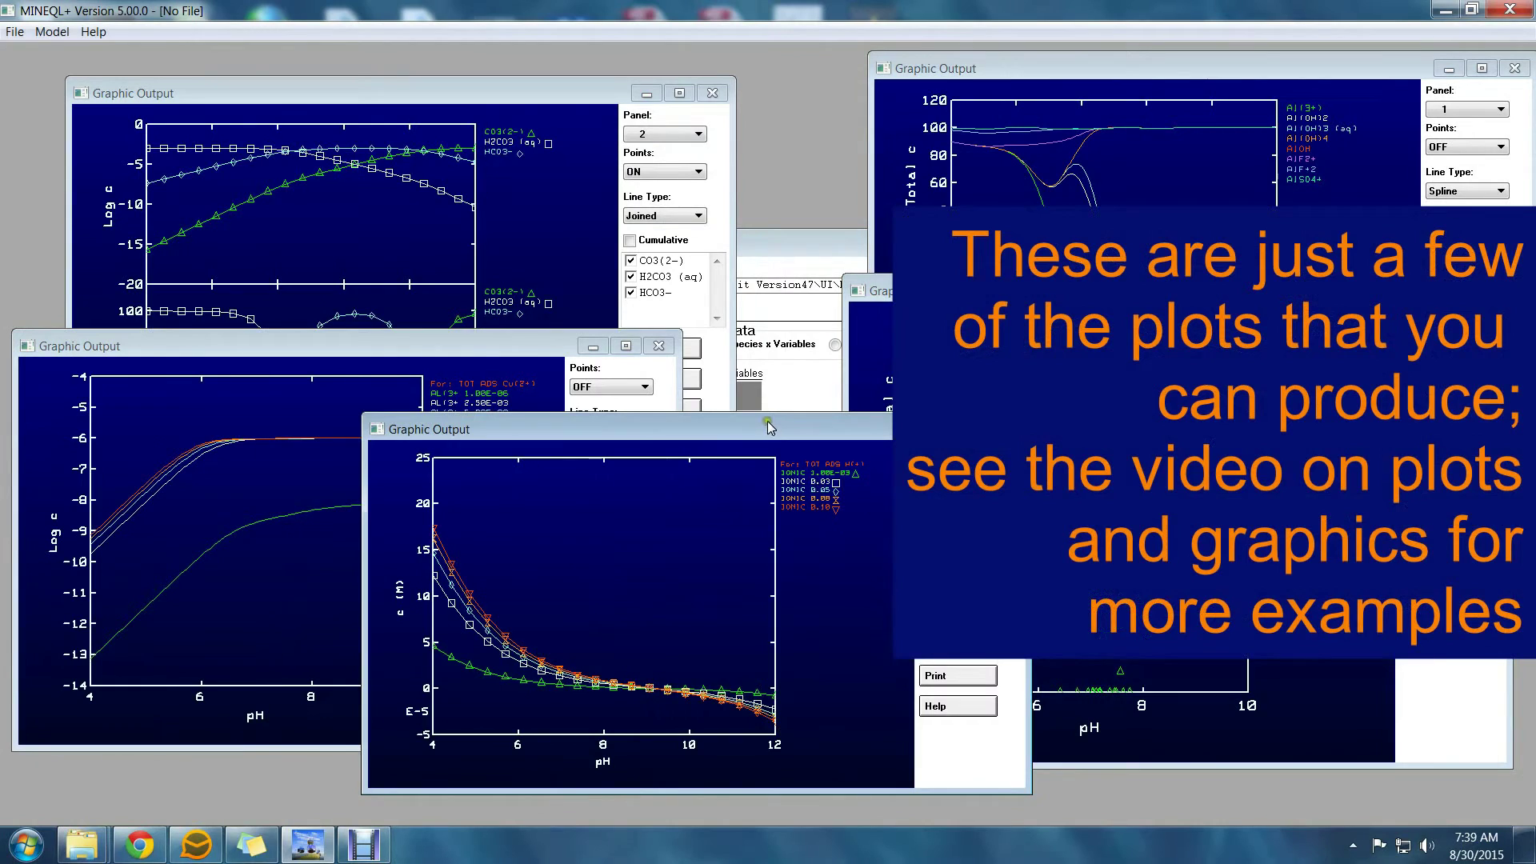